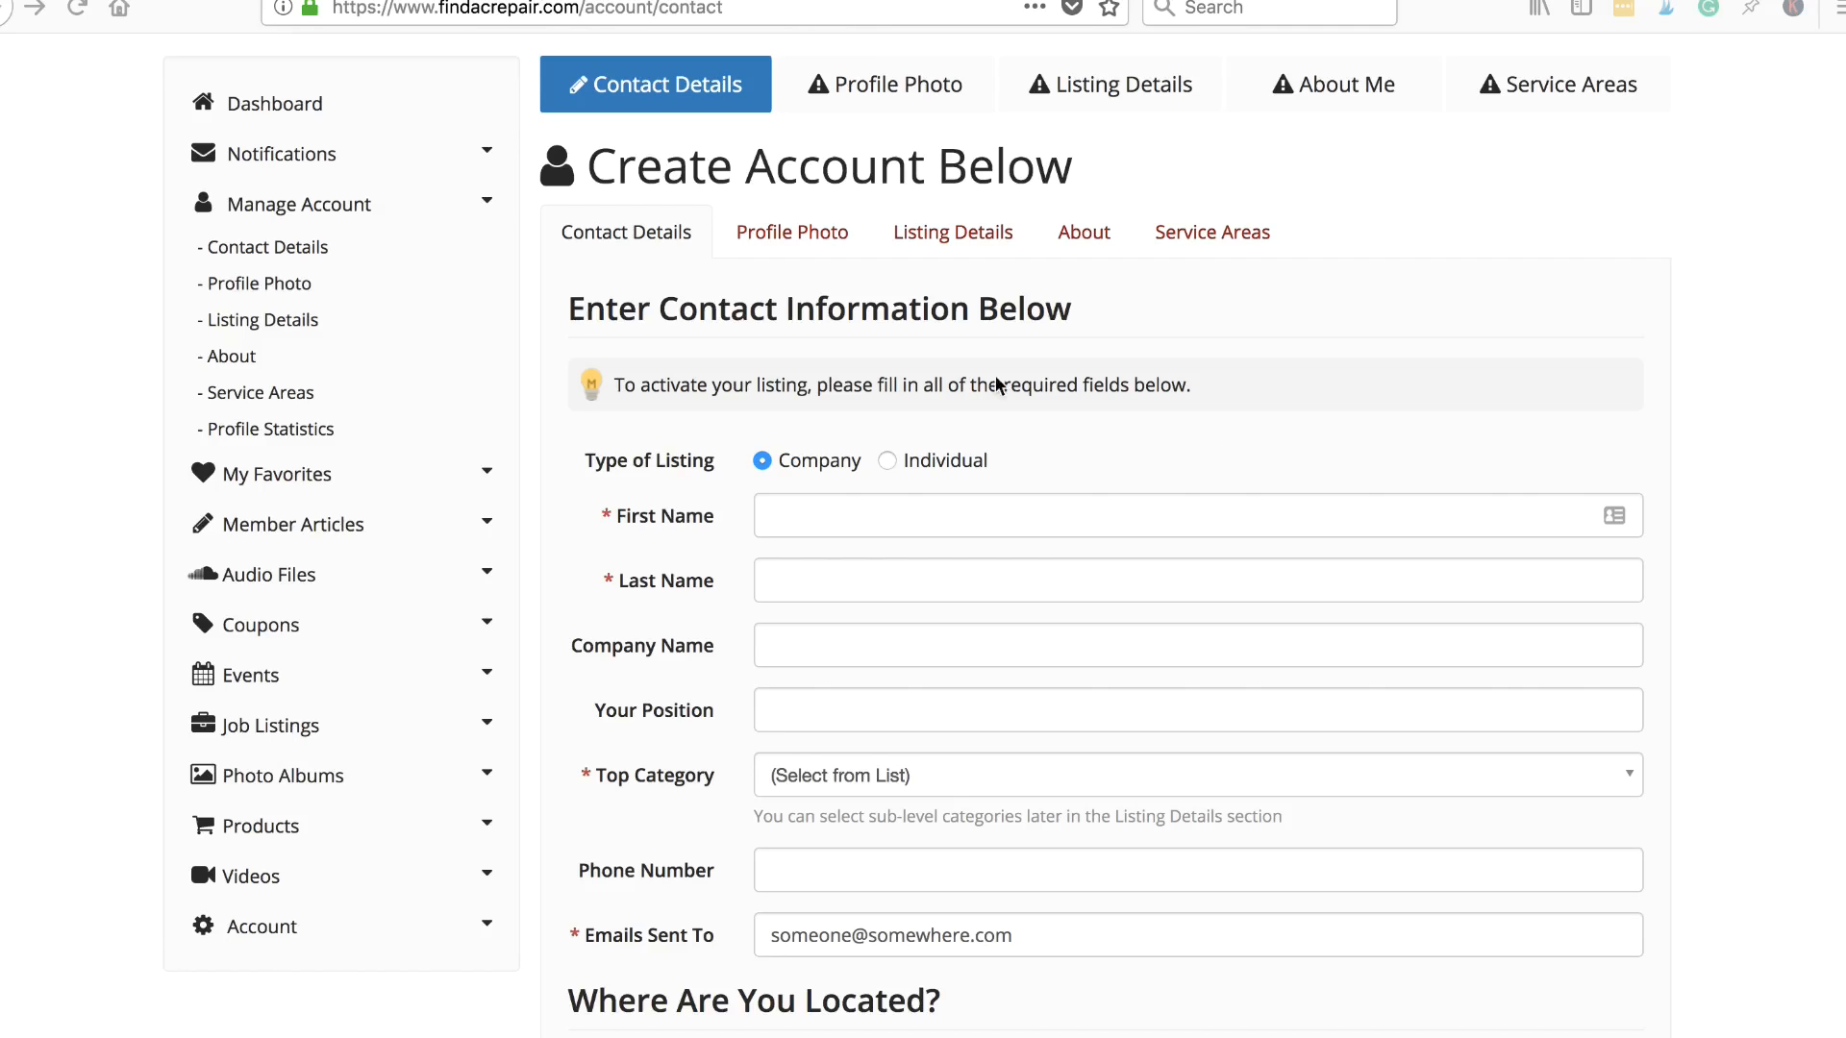
- Scroll through the Create Account contact form to review its empty fields
{"action": "scroll", "coordinate": [993, 528], "scroll_direction": "down", "scroll_amount": 2}
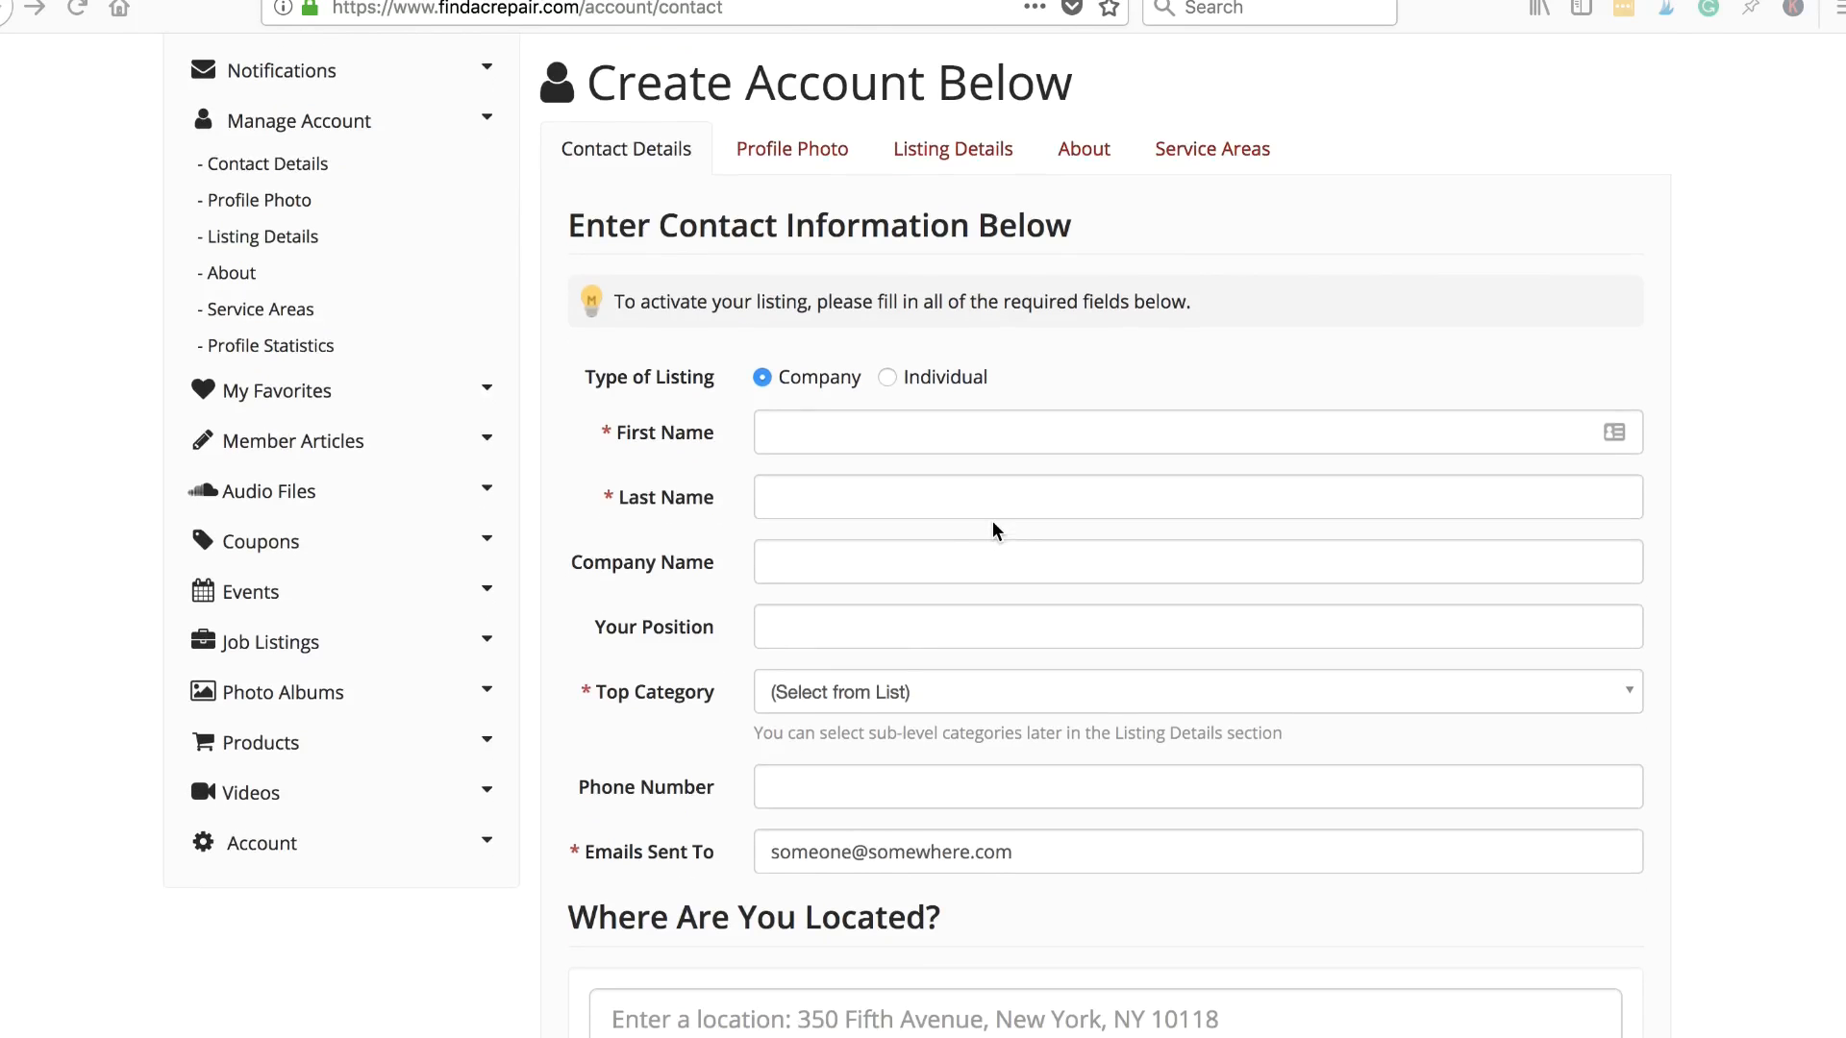
{"action": "scroll", "coordinate": [993, 528], "scroll_direction": "down", "scroll_amount": 1}
{"action": "scroll", "coordinate": [993, 528], "scroll_direction": "up", "scroll_amount": 3}
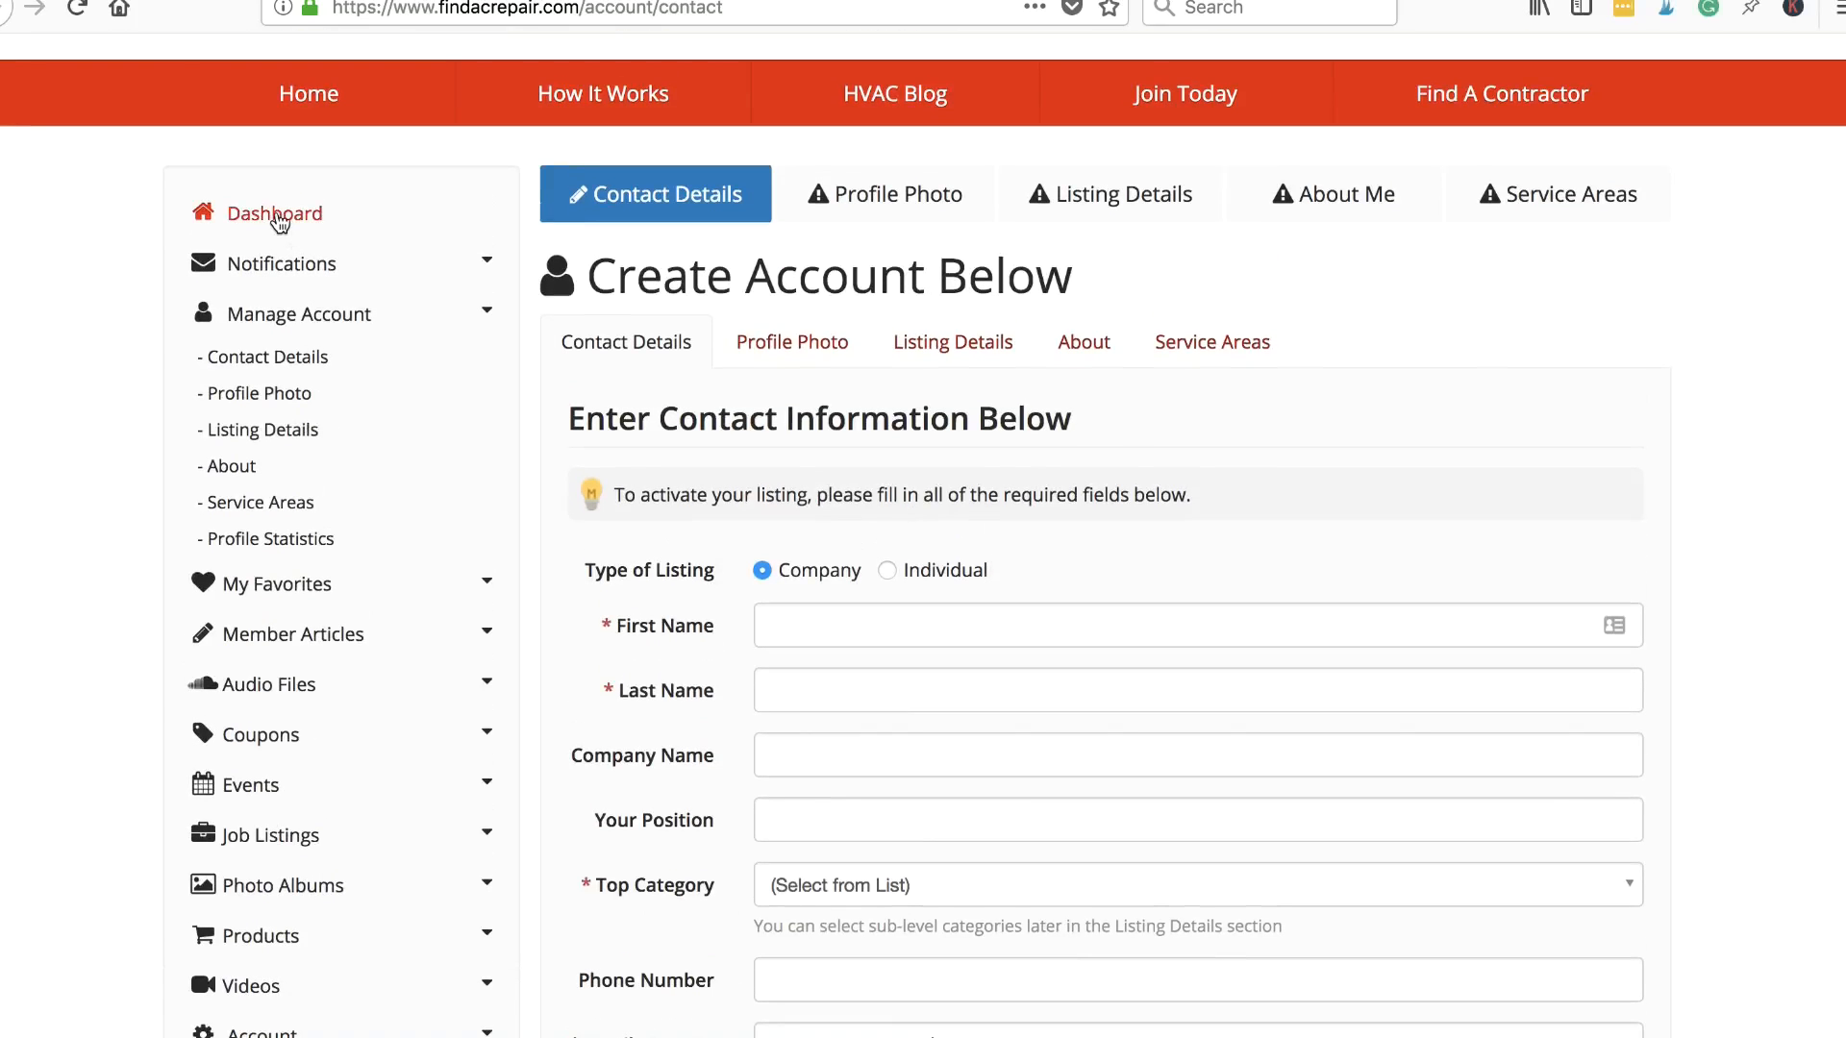
{"action": "left_click", "coordinate": [276, 215]}
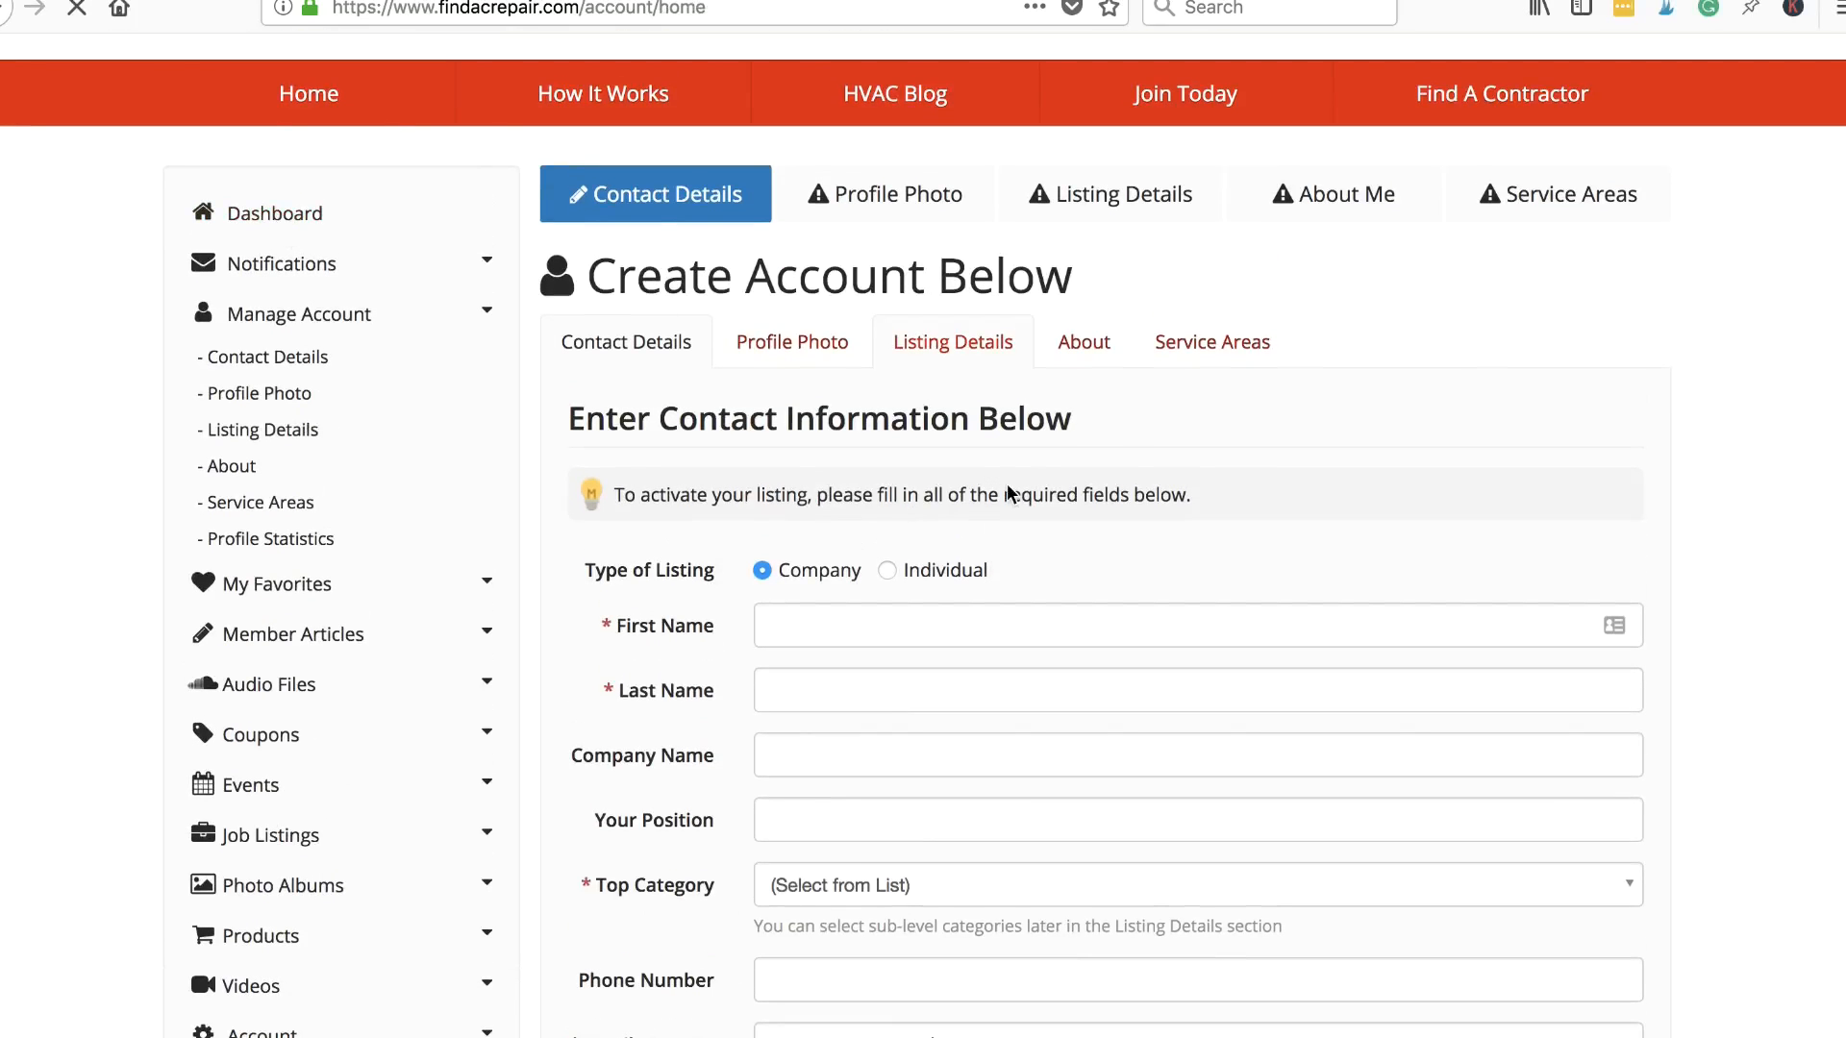
{"action": "scroll", "coordinate": [1010, 494], "scroll_direction": "down", "scroll_amount": 3}
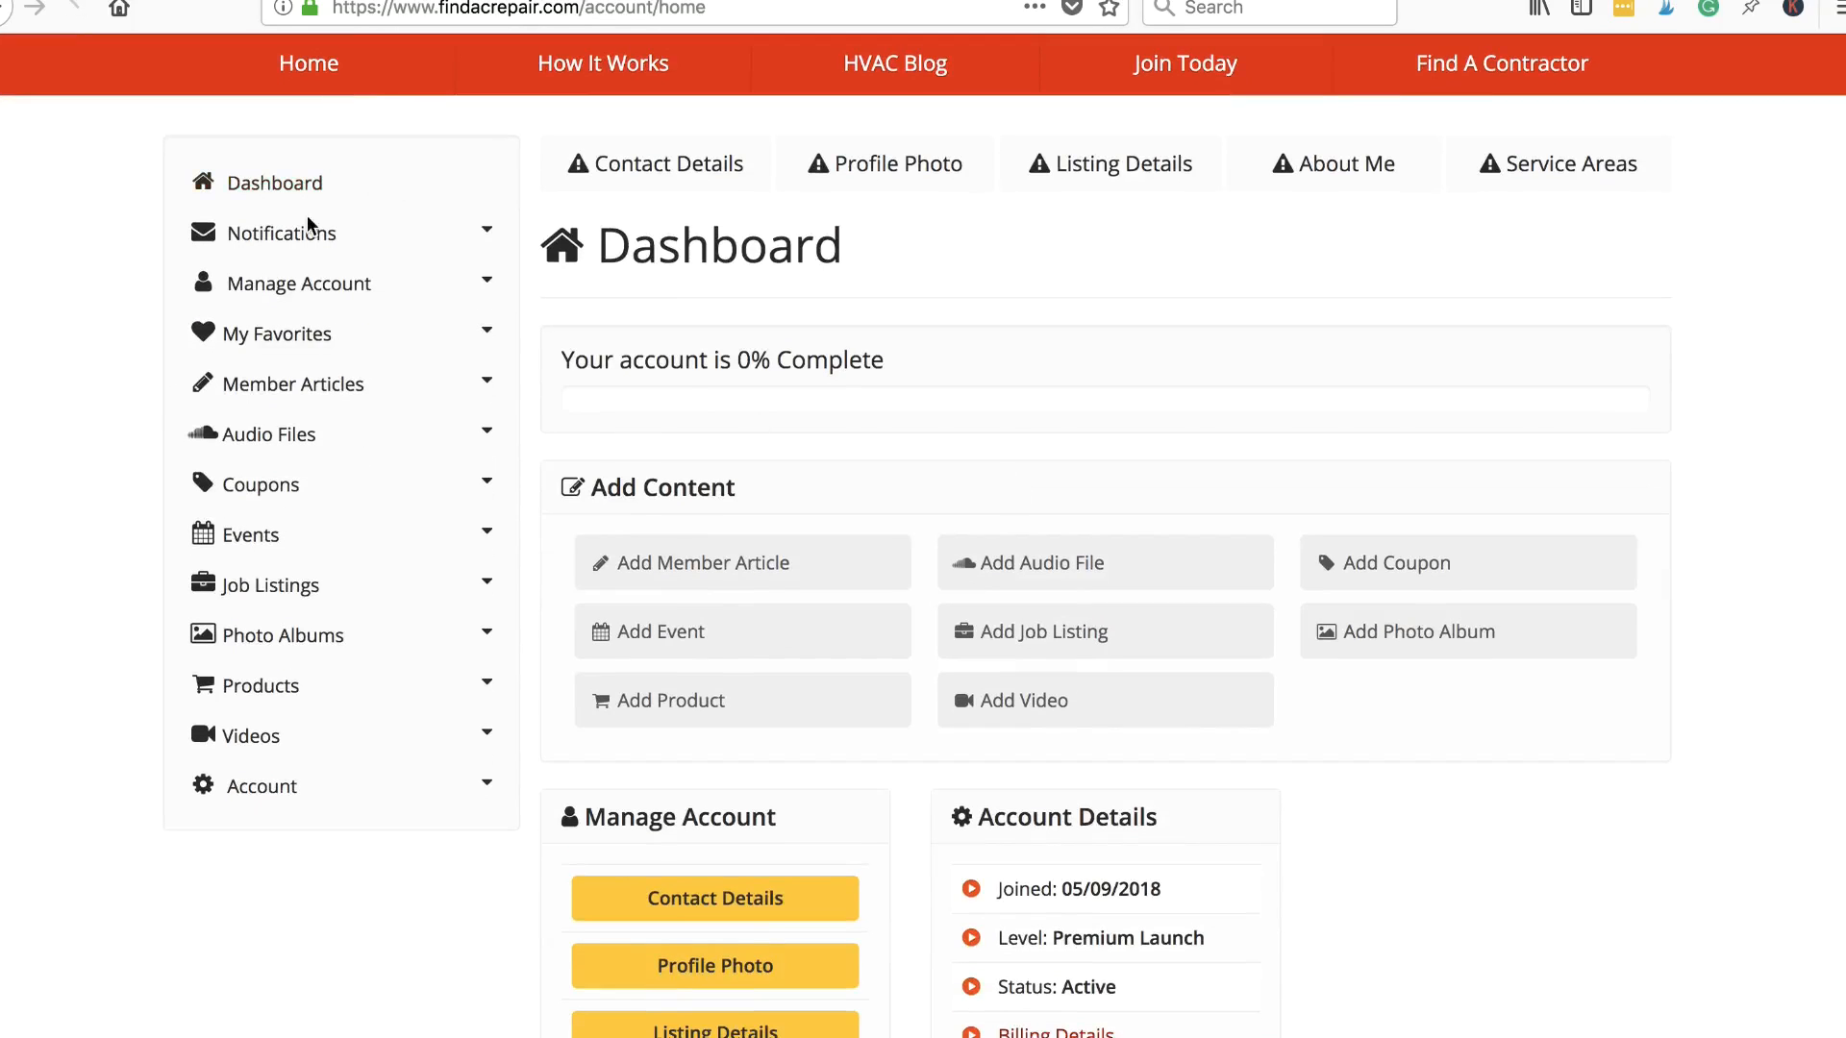
{"action": "scroll", "coordinate": [690, 389], "scroll_direction": "down", "scroll_amount": 6}
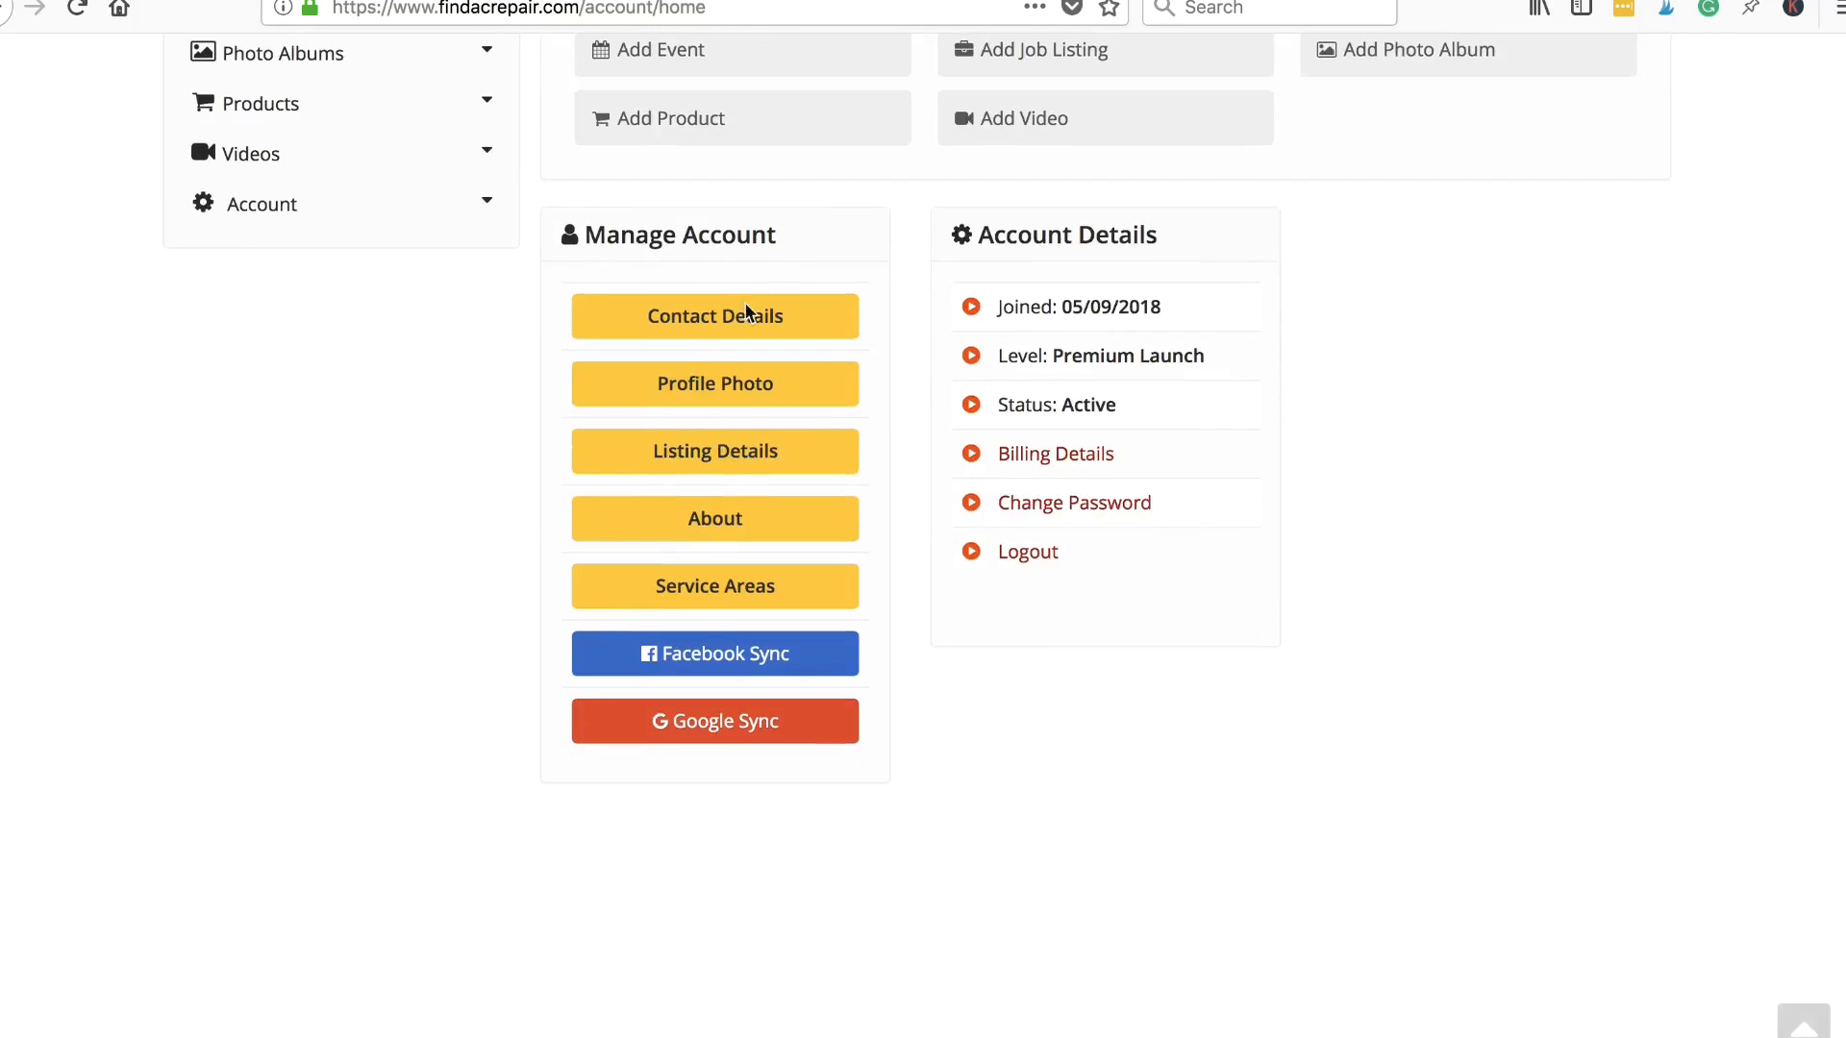
{"action": "left_click", "coordinate": [712, 337]}
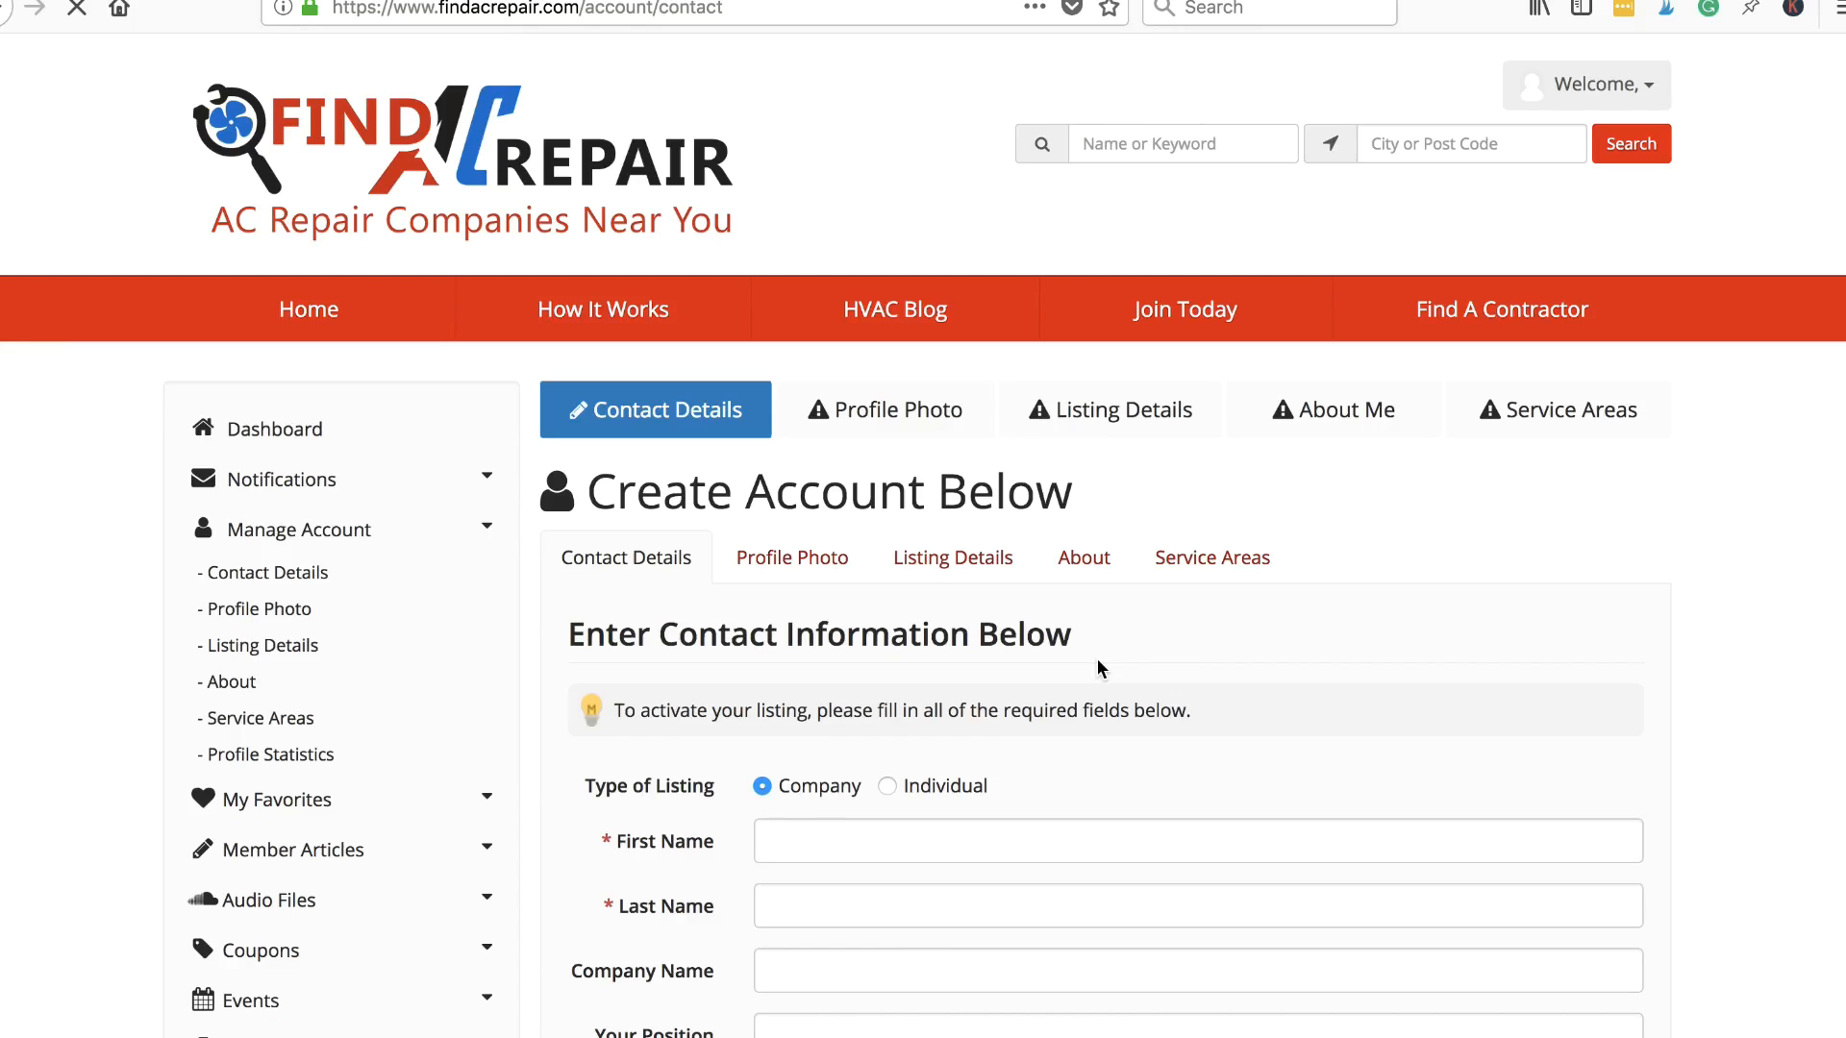
{"action": "scroll", "coordinate": [1480, 703], "scroll_direction": "down", "scroll_amount": 3}
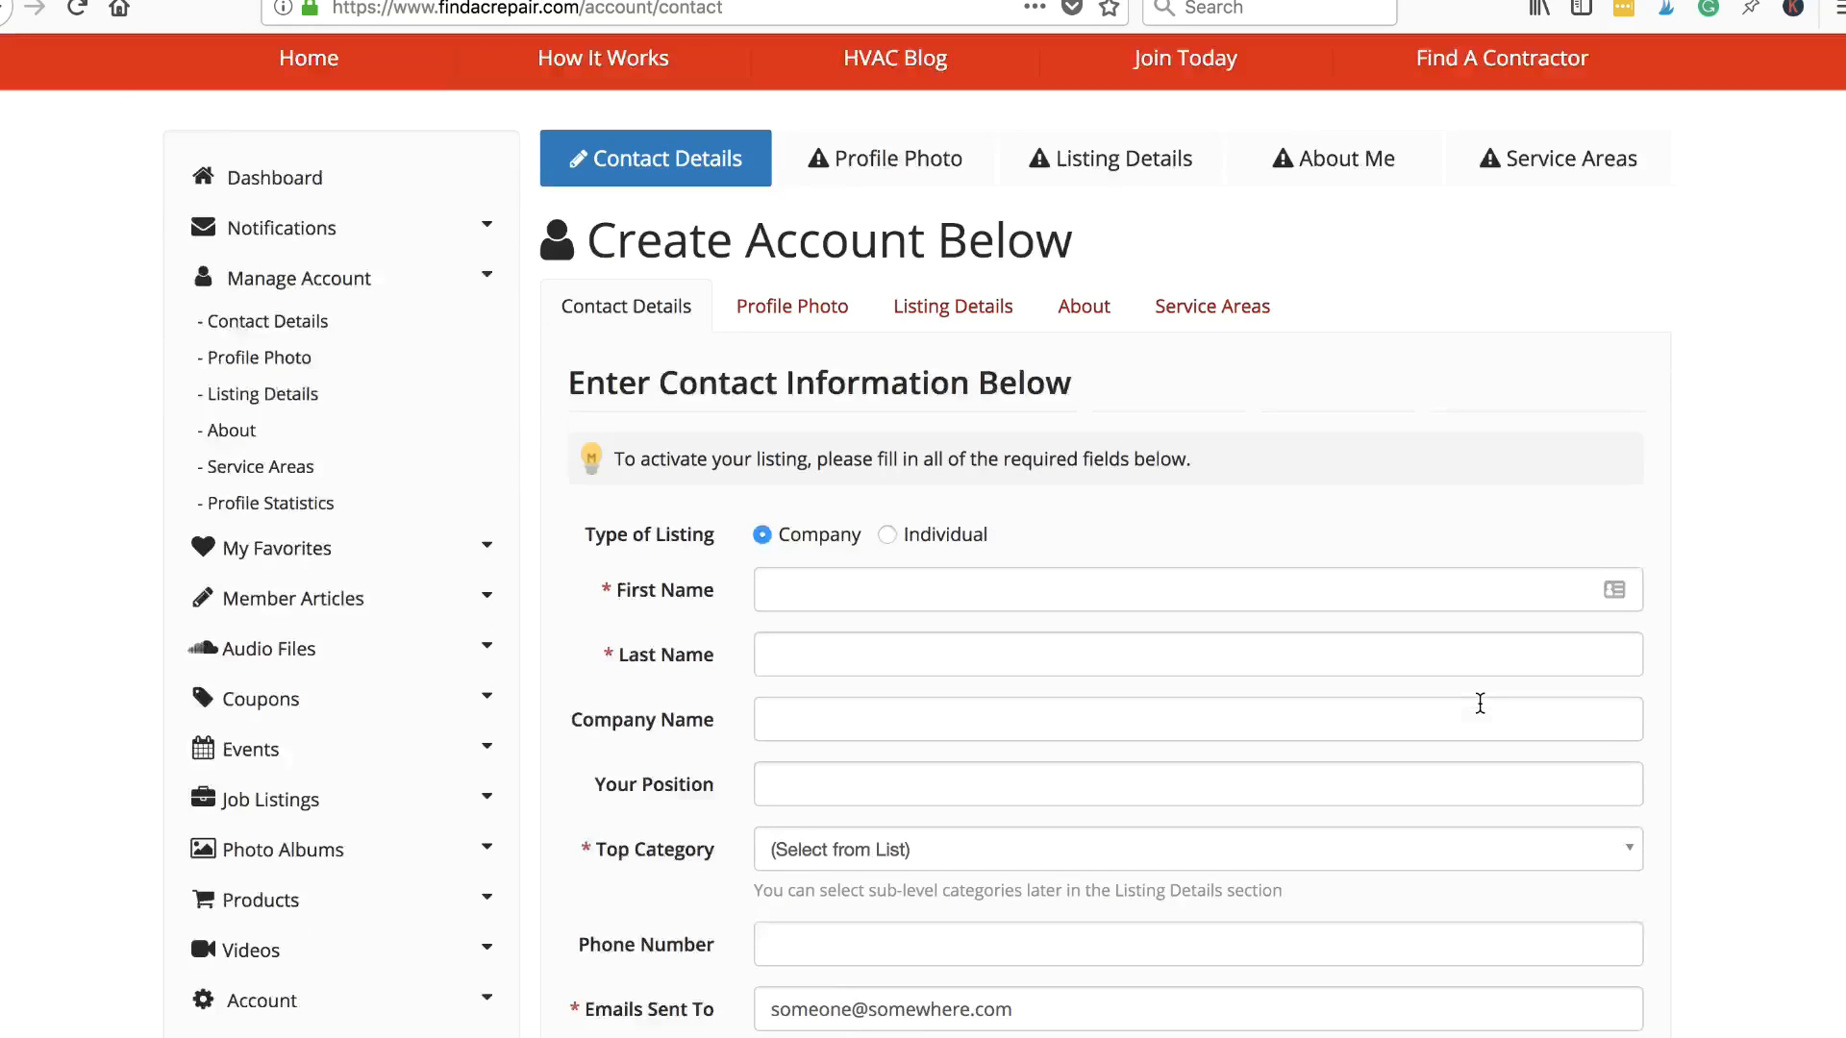
{"action": "scroll", "coordinate": [1480, 704], "scroll_direction": "down", "scroll_amount": 1}
{"action": "scroll", "coordinate": [1479, 704], "scroll_direction": "down", "scroll_amount": 1}
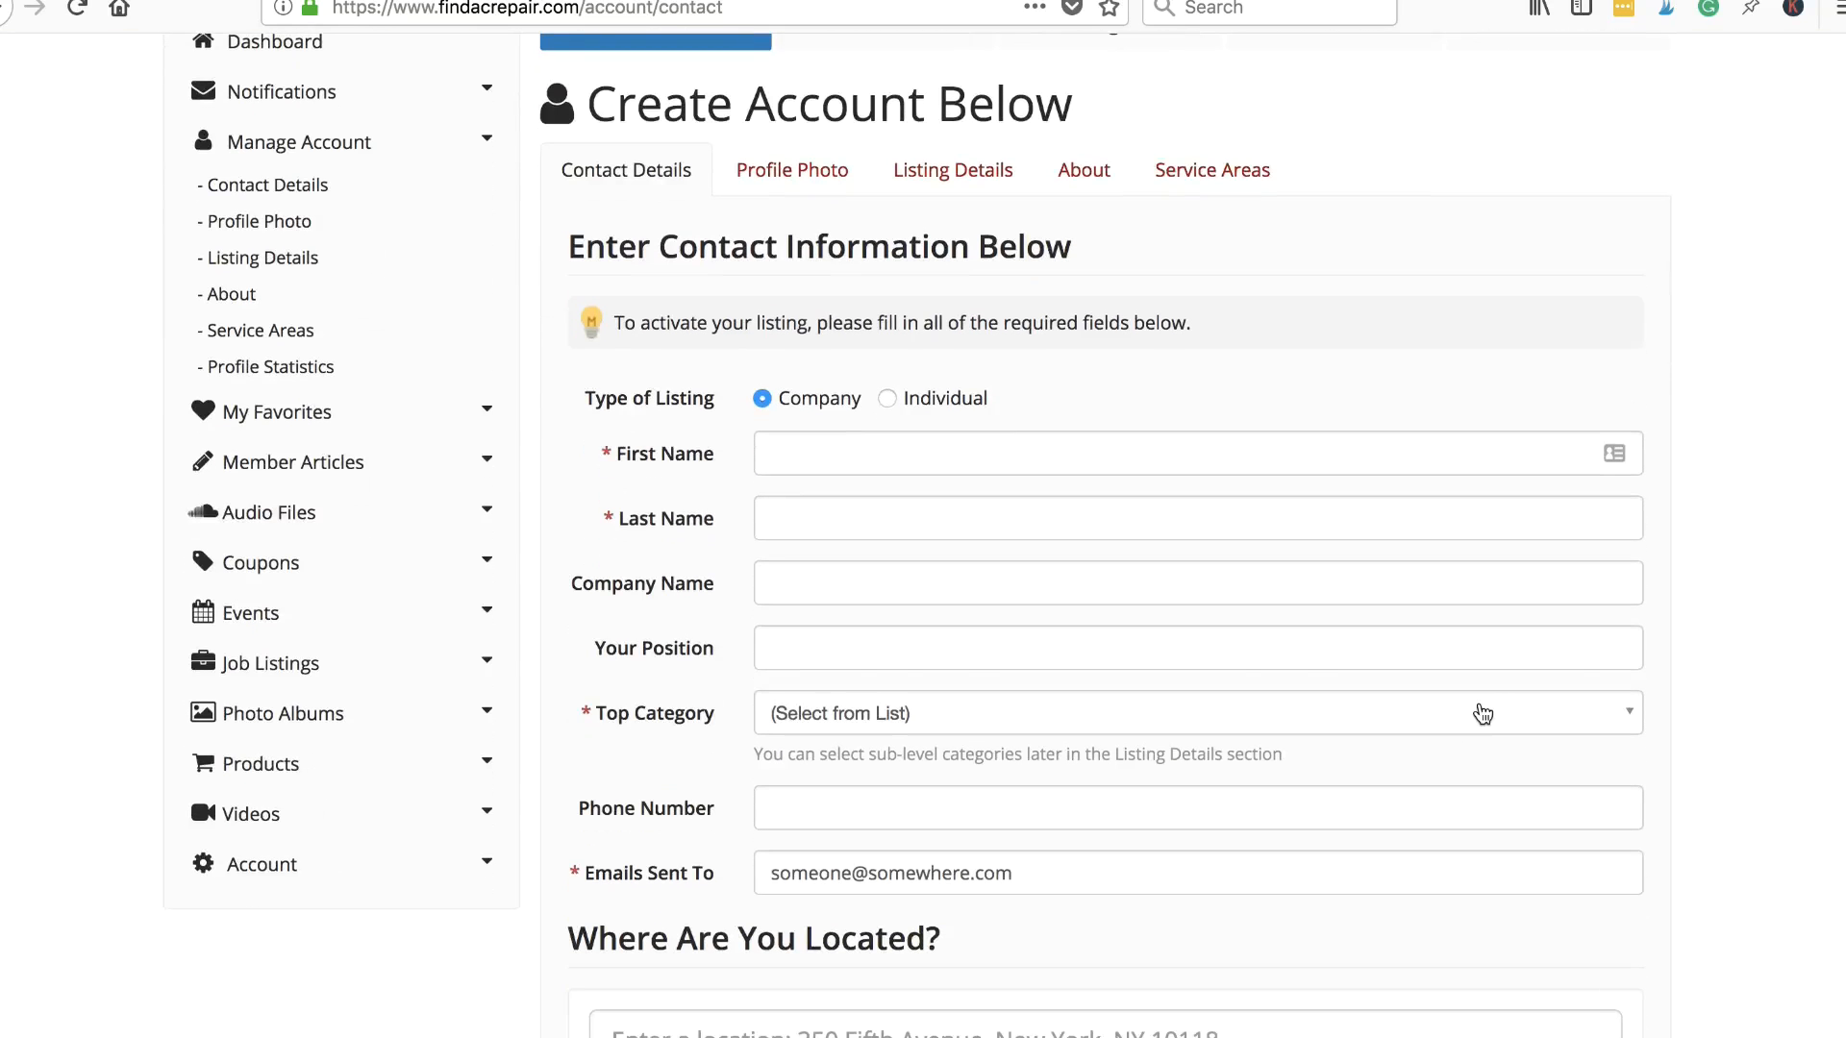
{"action": "scroll", "coordinate": [1385, 666], "scroll_direction": "down", "scroll_amount": 1}
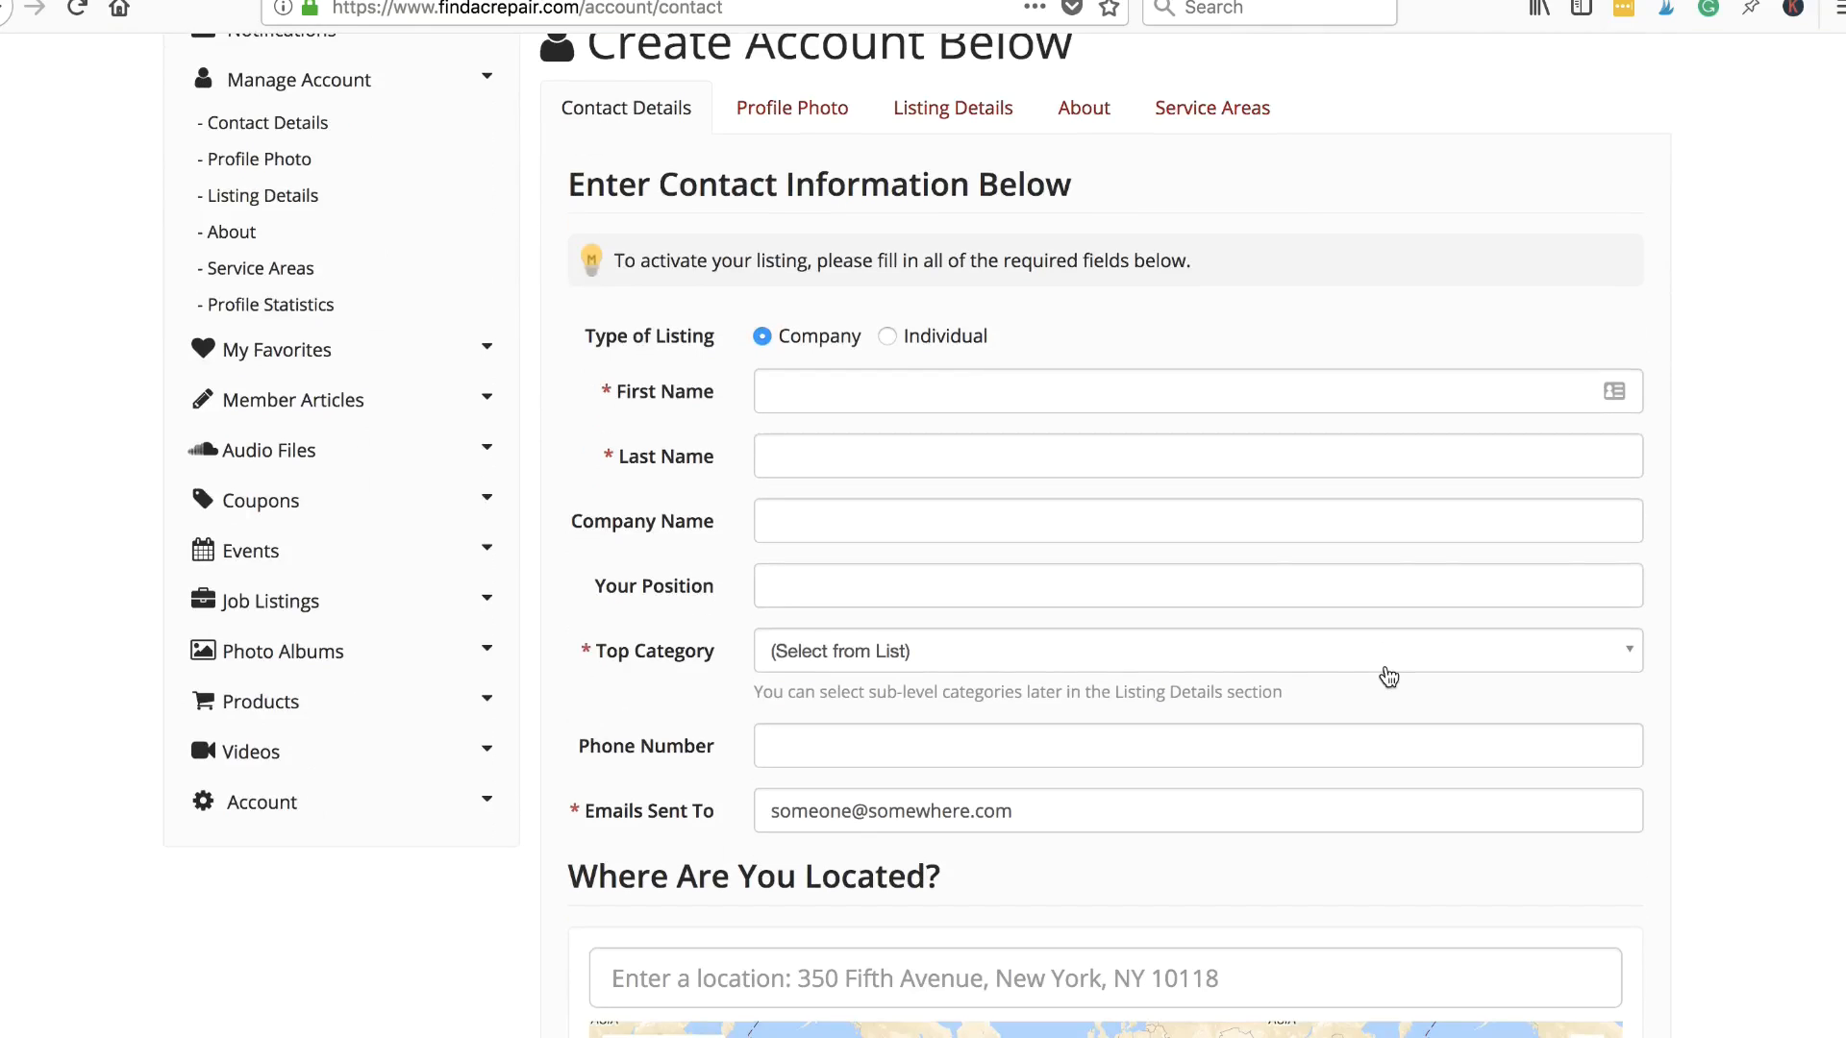
{"action": "scroll", "coordinate": [1388, 676], "scroll_direction": "down", "scroll_amount": 2}
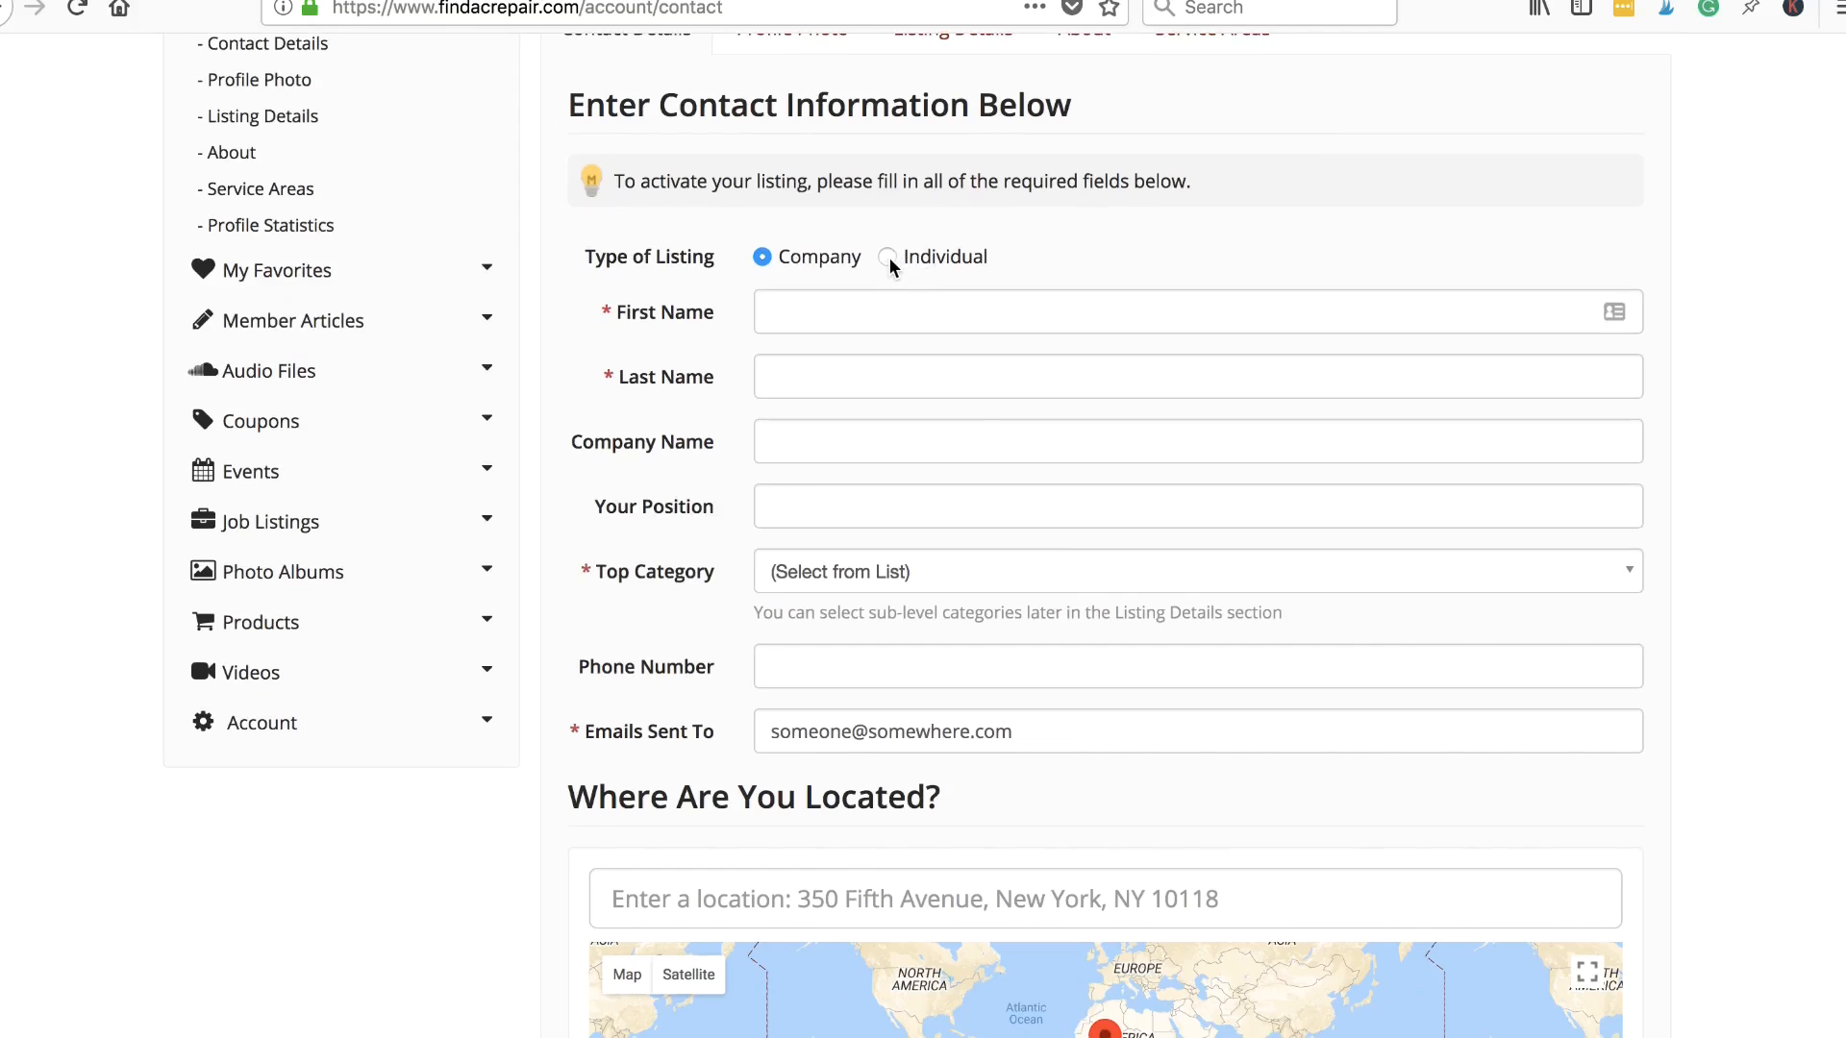
- Switch the listing type to Individual and back to Company, and choose HVAC as Top Category
{"action": "left_click", "coordinate": [886, 258]}
{"action": "left_click", "coordinate": [761, 258]}
{"action": "left_click", "coordinate": [776, 506]}
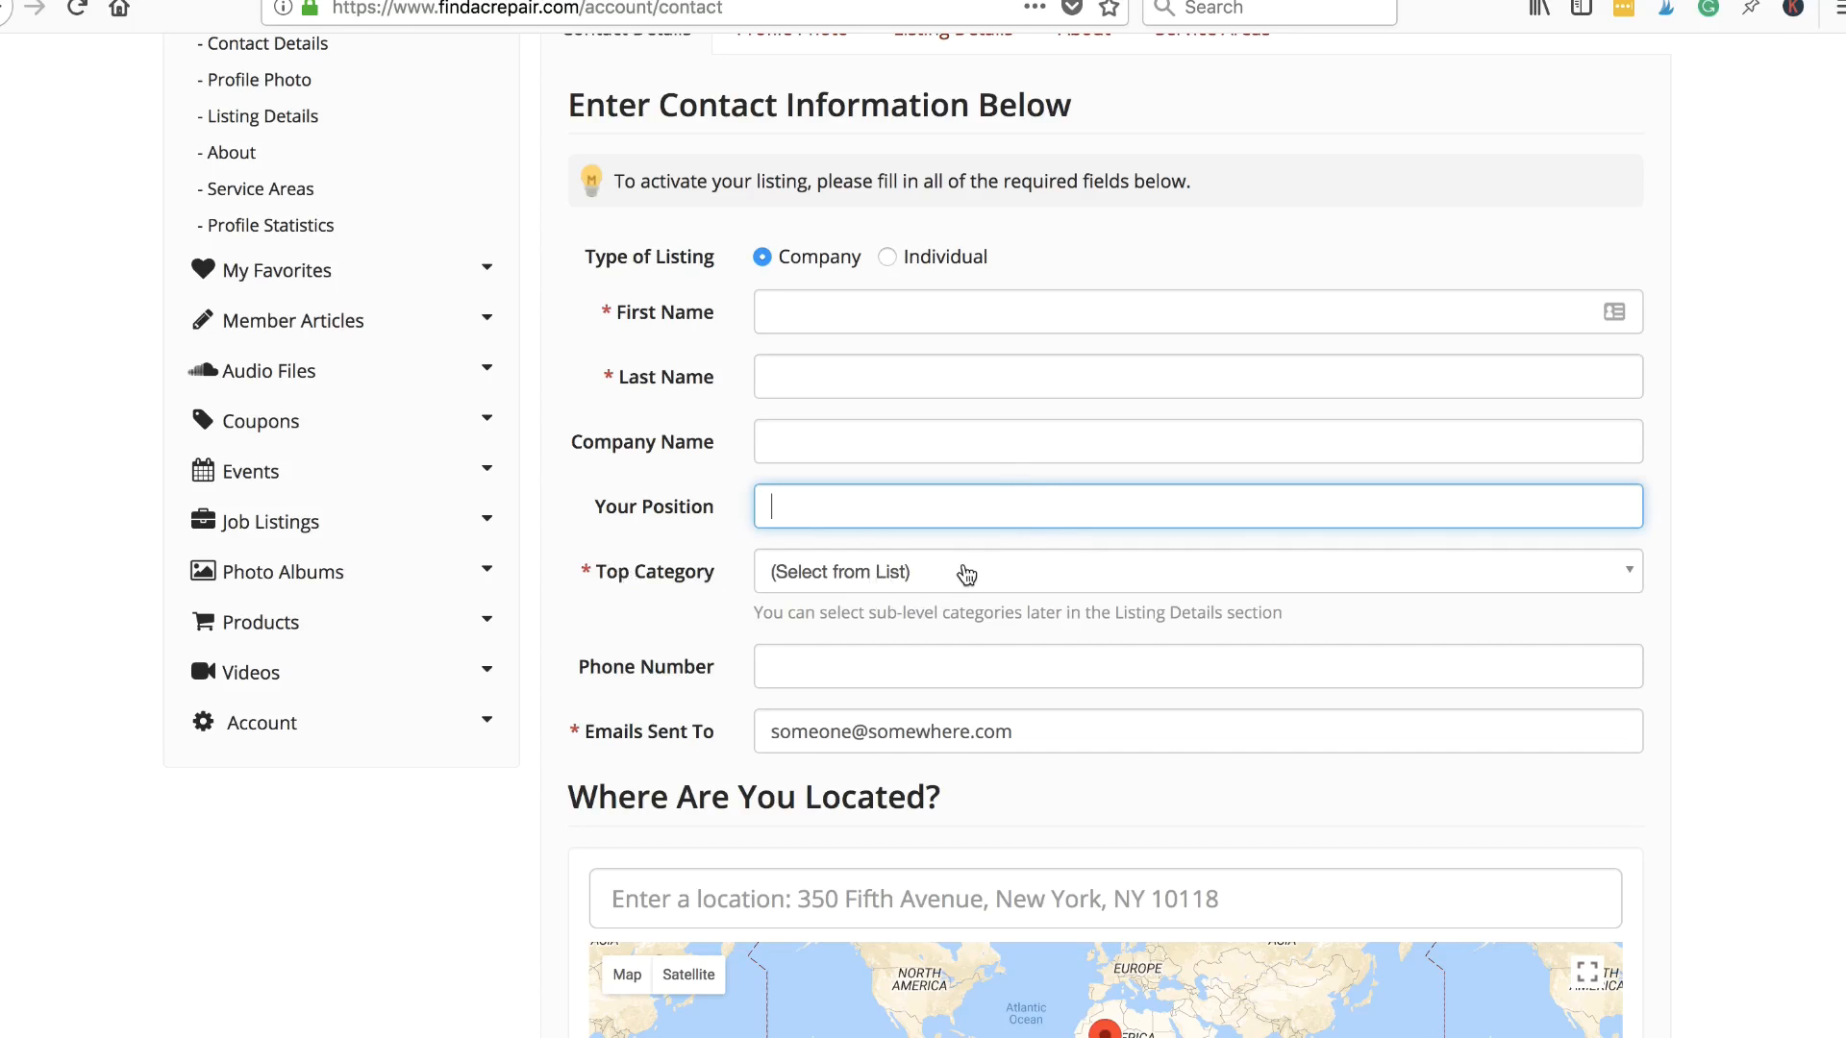
{"action": "left_click", "coordinate": [910, 573]}
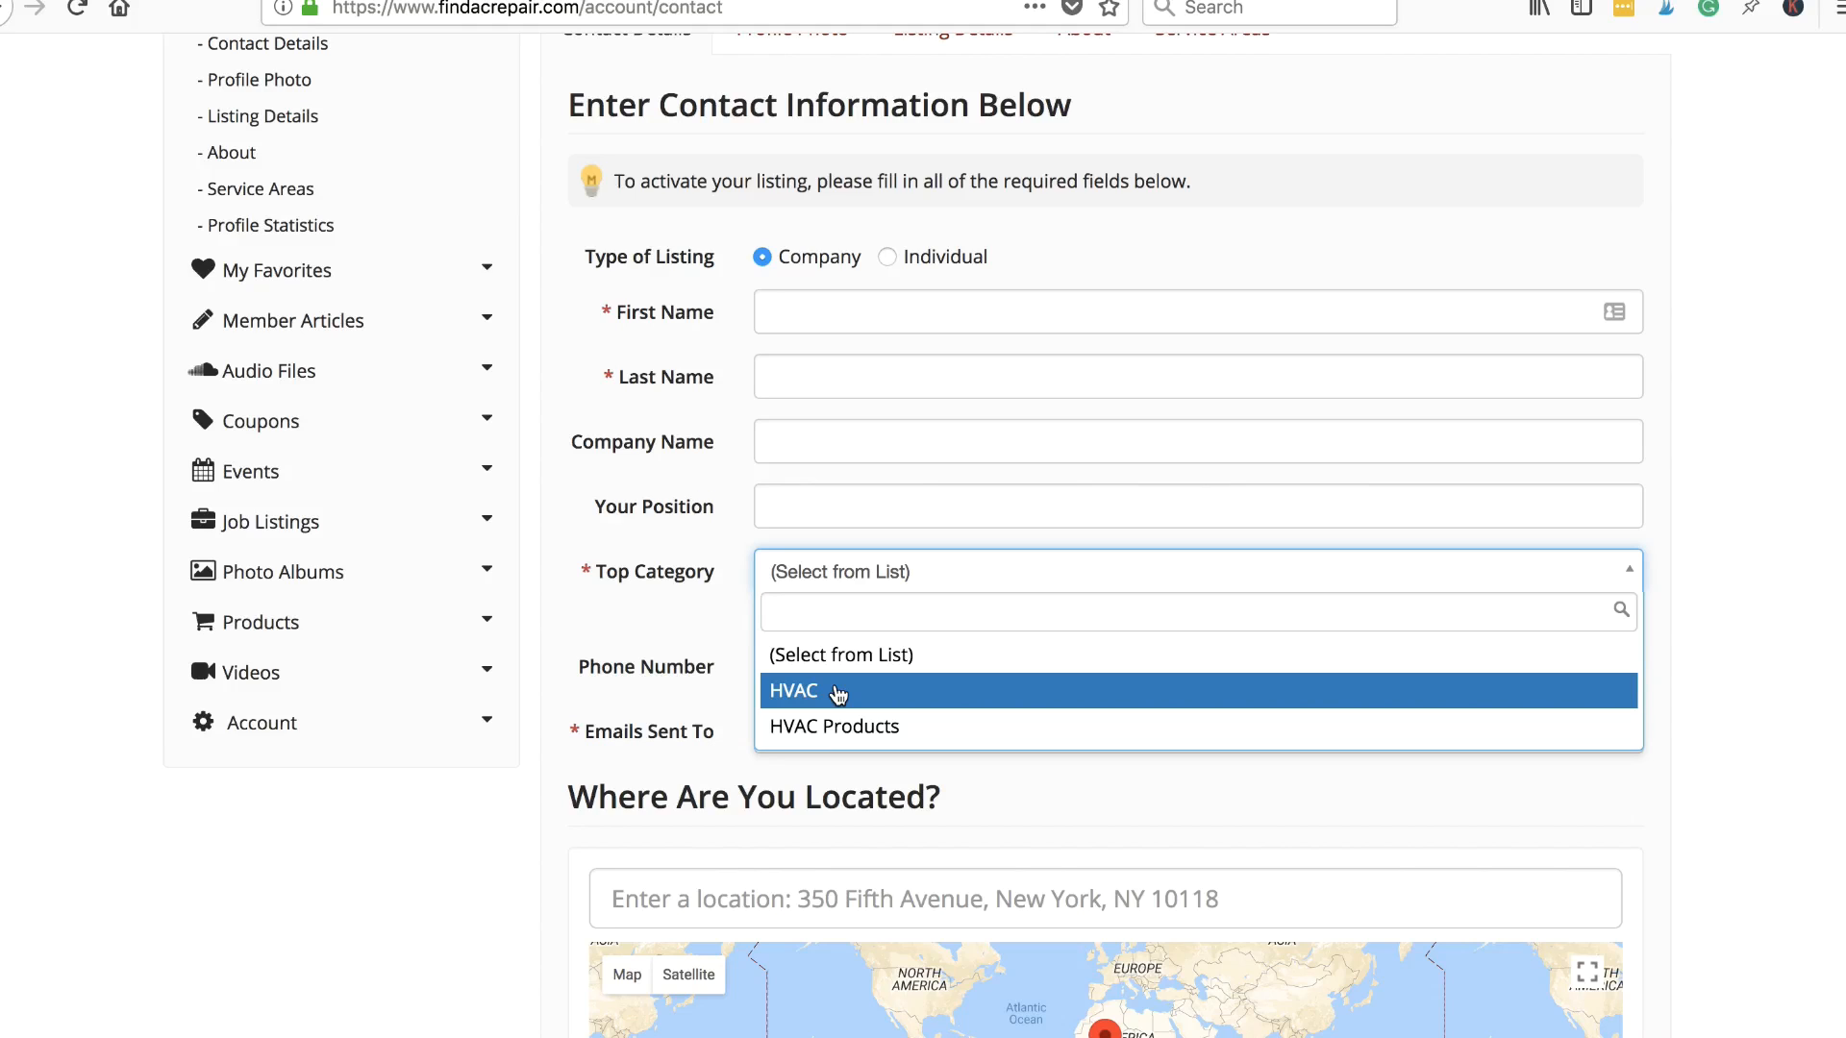
{"action": "left_click", "coordinate": [806, 693]}
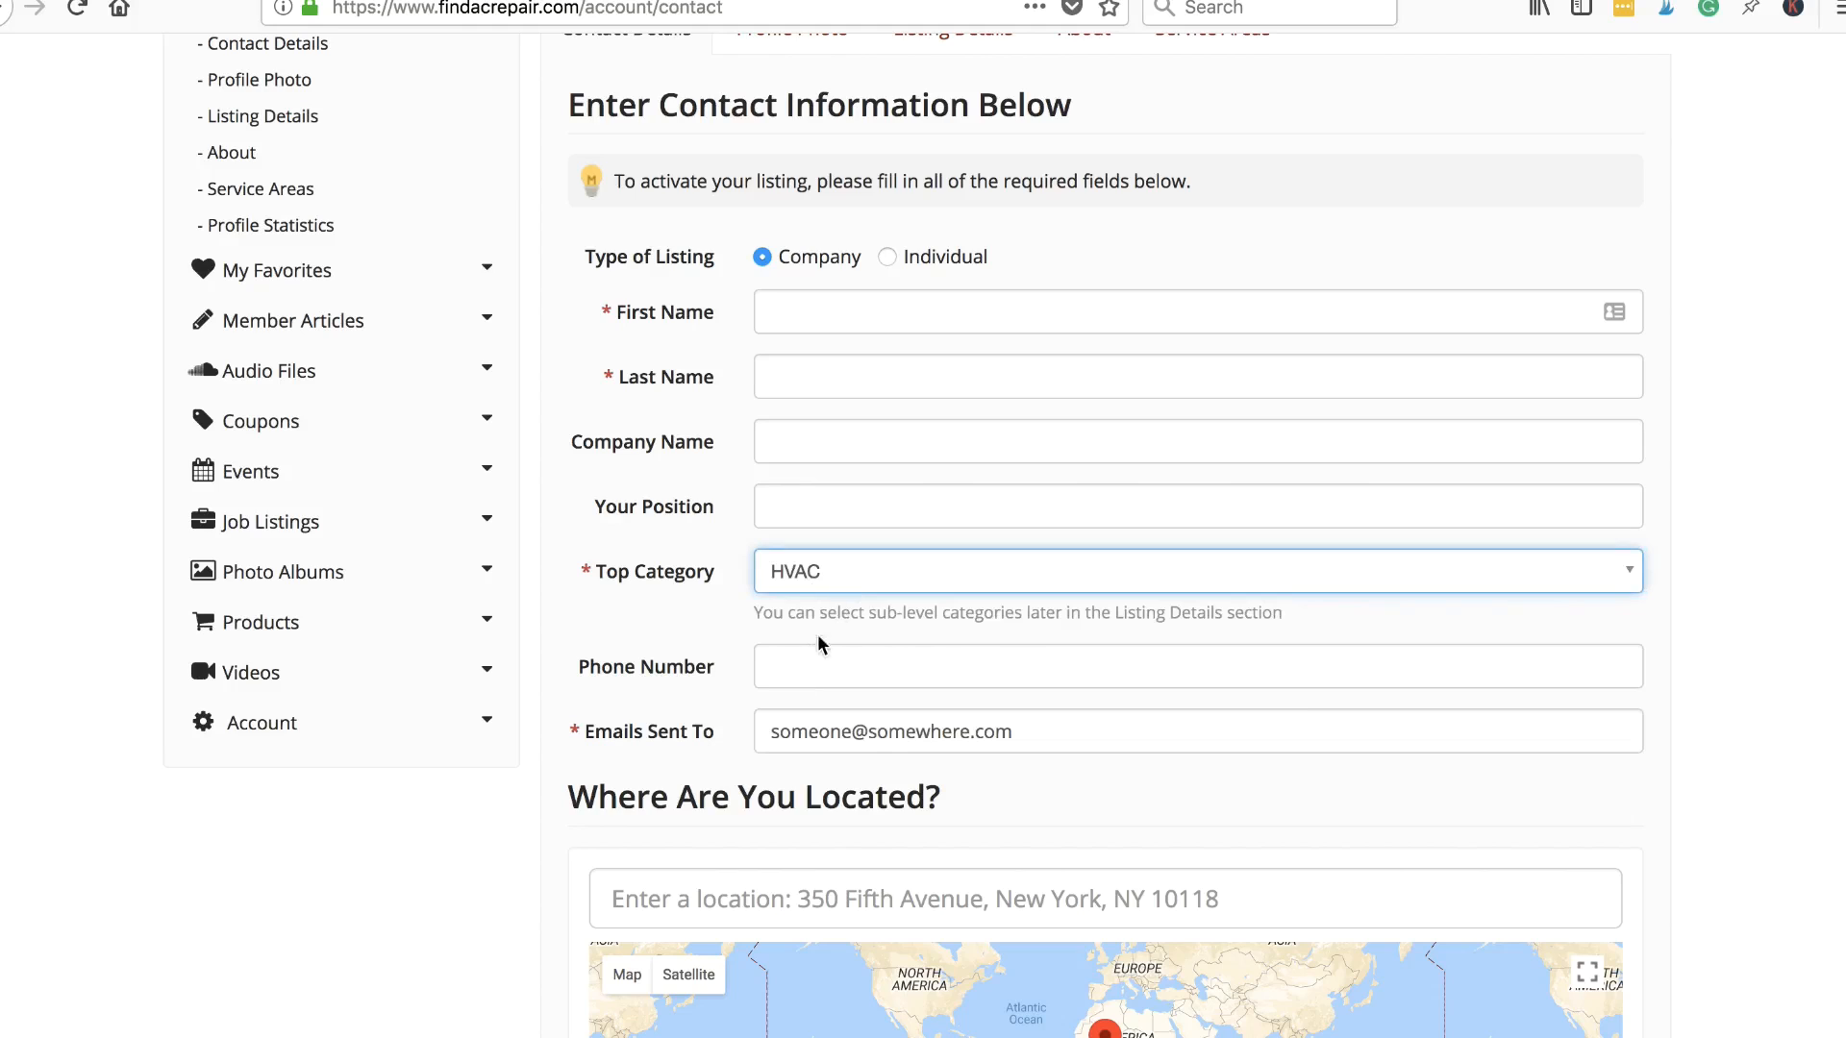
{"action": "left_click", "coordinate": [796, 664]}
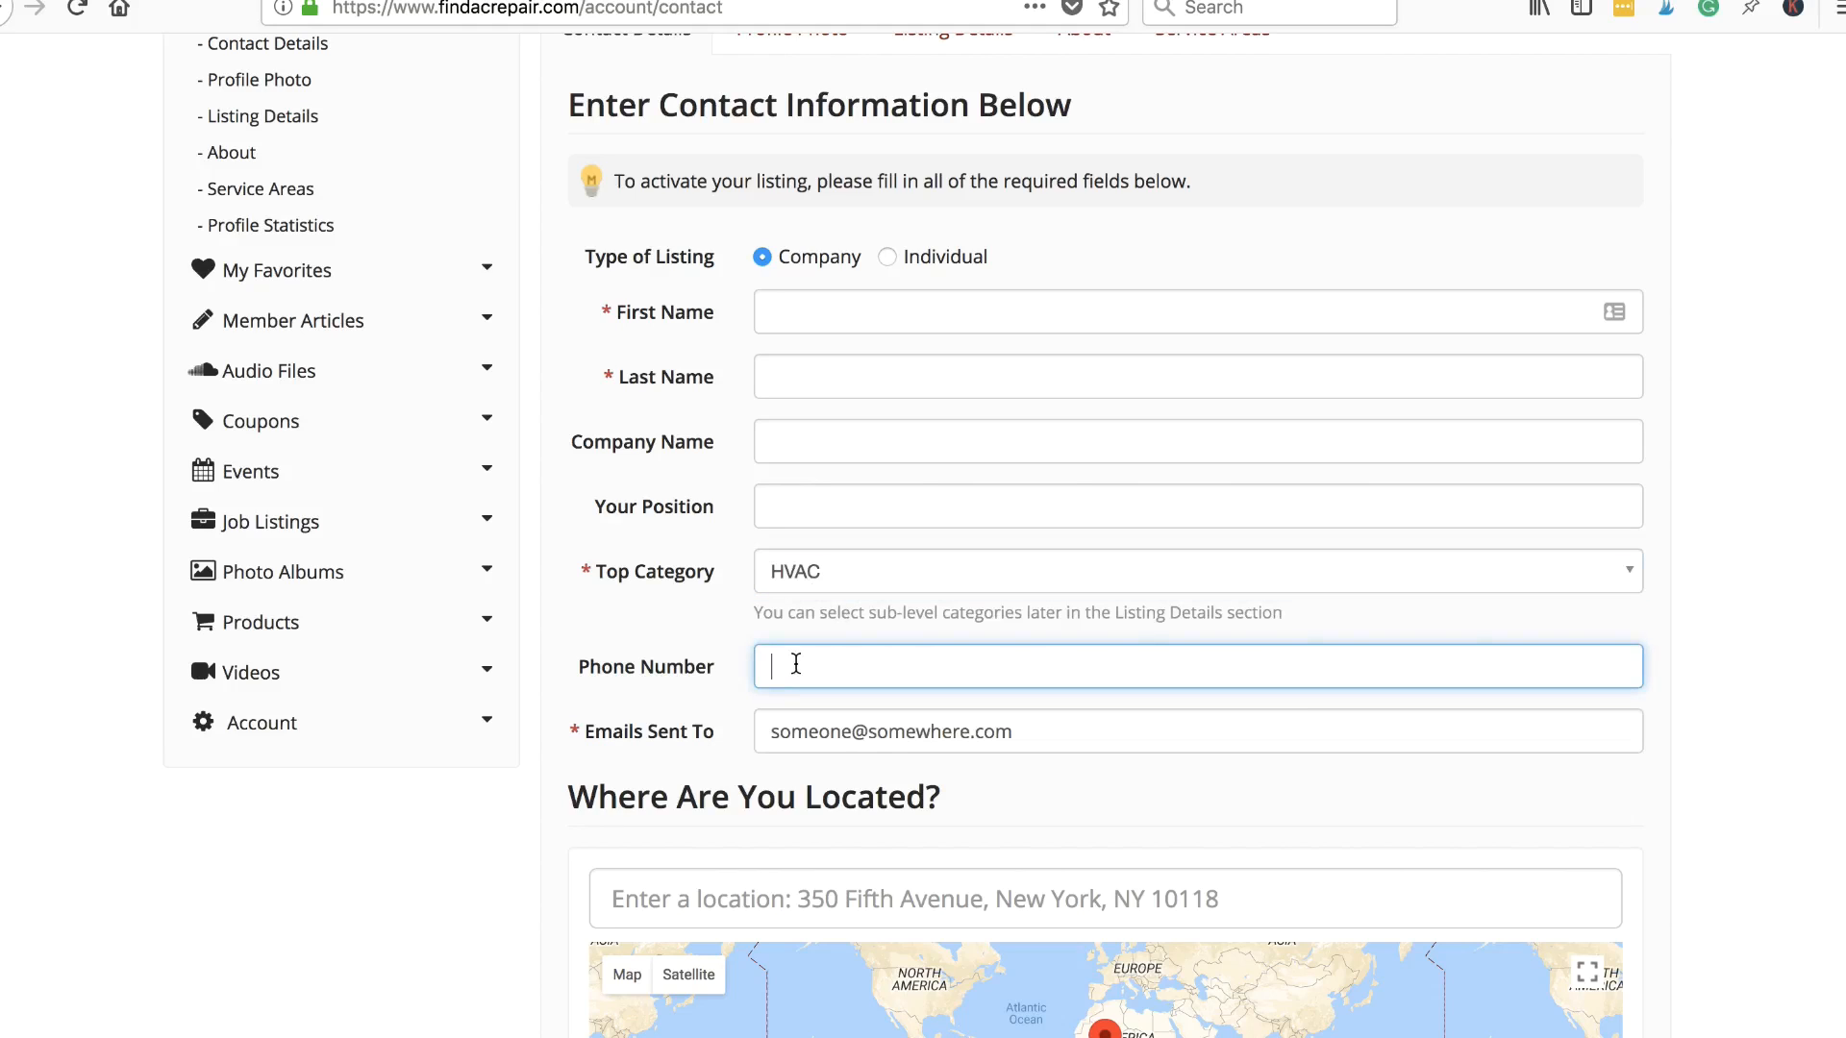
- Enter the phone number and scroll through the address and website link fields
{"action": "type", "text": "1234 456 578"}
{"action": "scroll", "coordinate": [1028, 747], "scroll_direction": "down", "scroll_amount": 5}
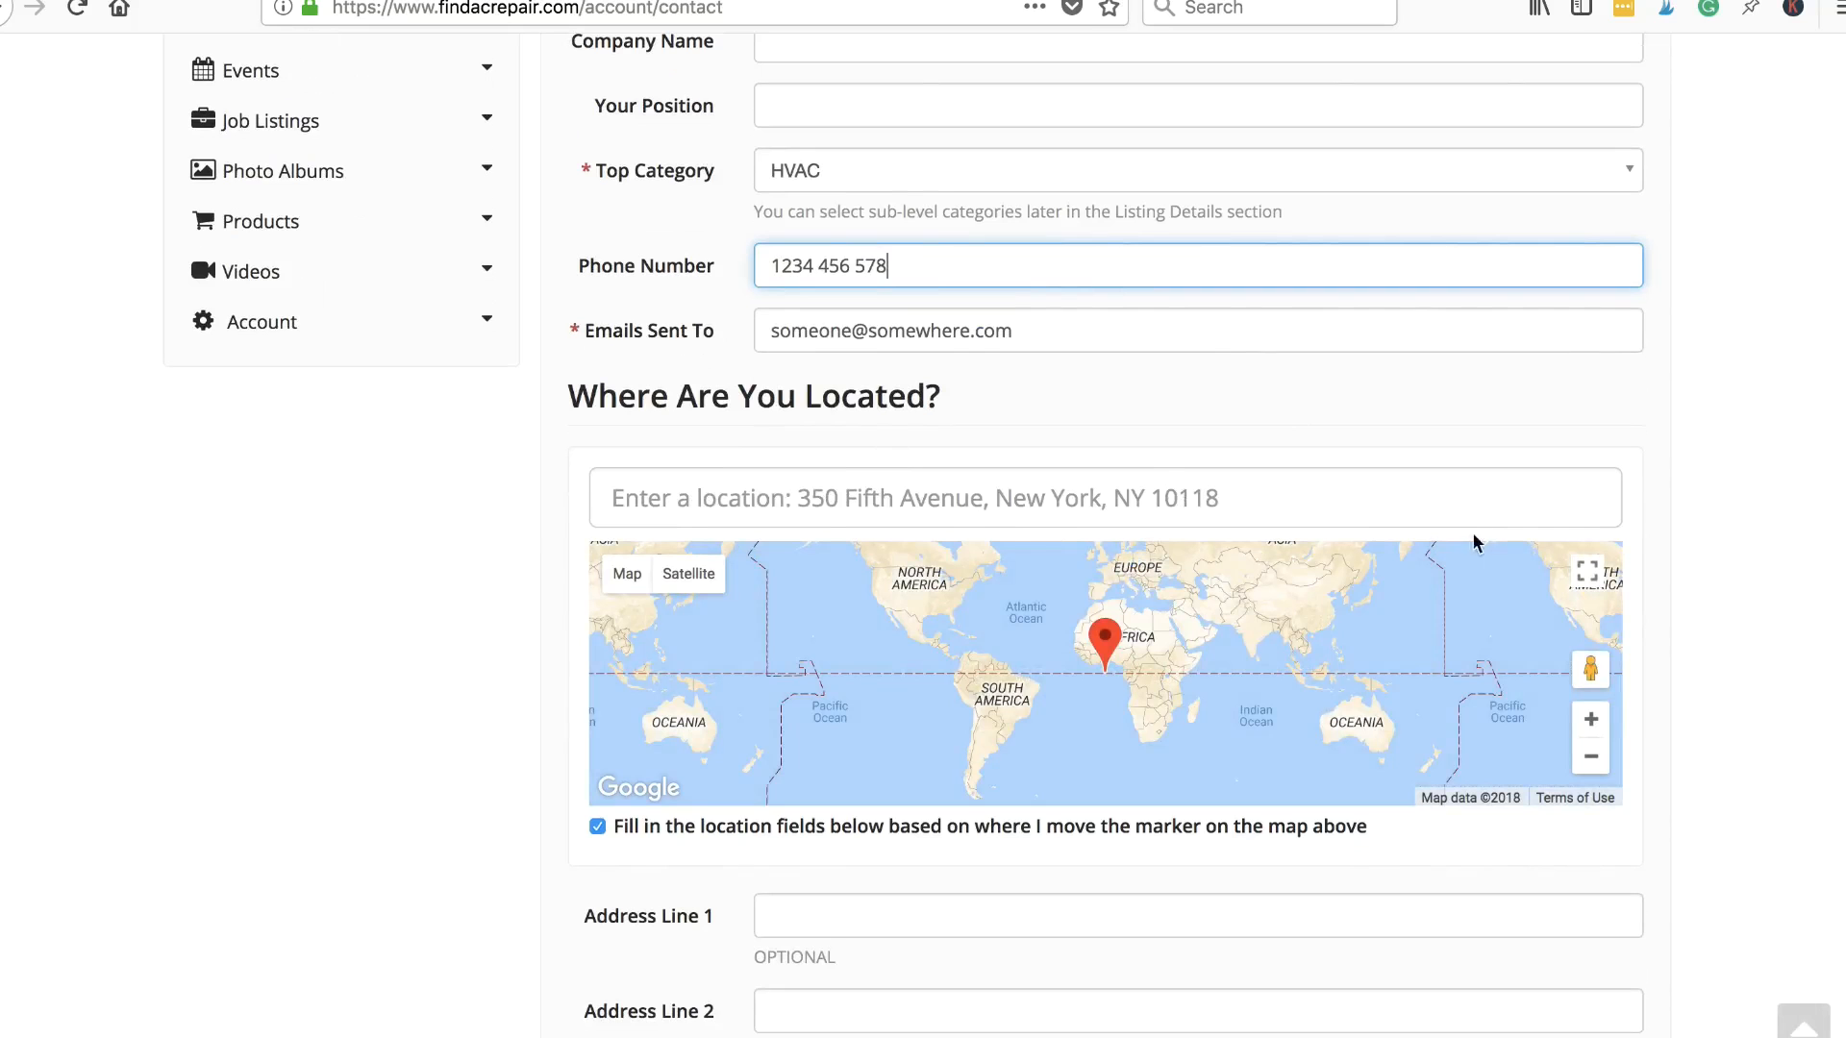
{"action": "scroll", "coordinate": [1195, 370], "scroll_direction": "down", "scroll_amount": 5}
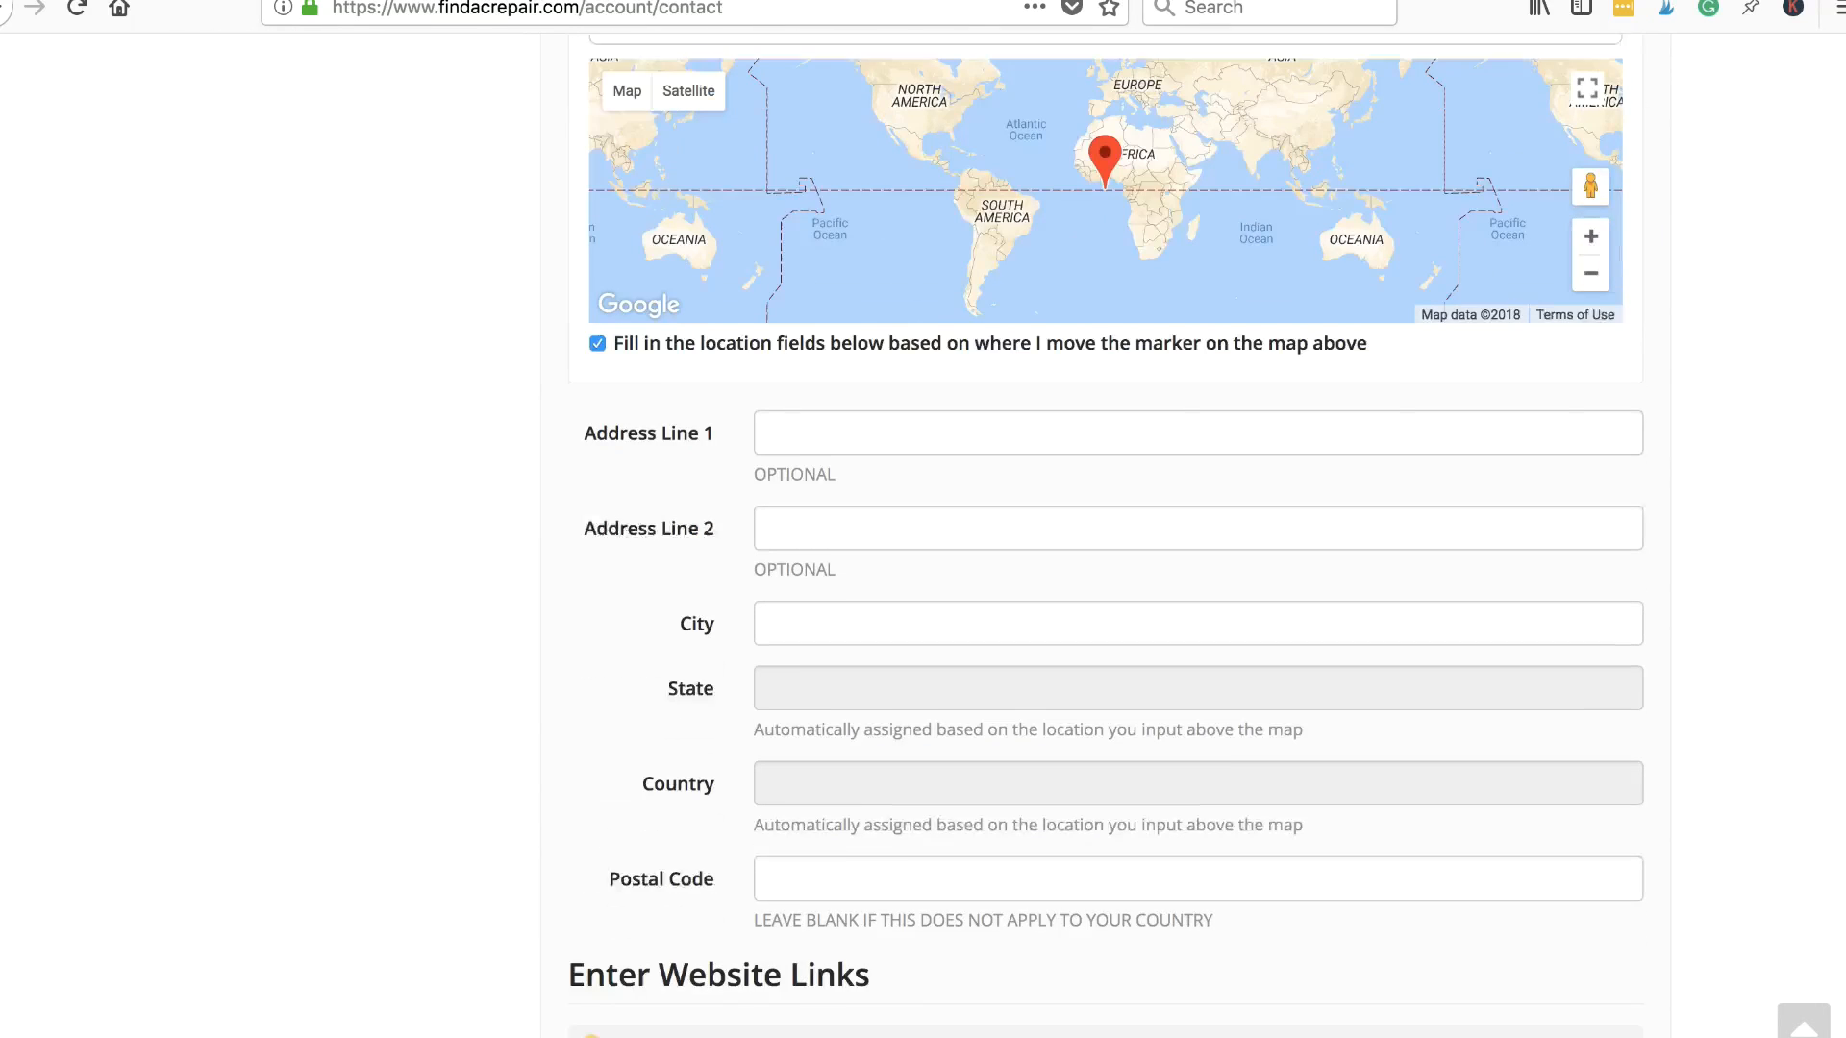
{"action": "scroll", "coordinate": [1198, 464], "scroll_direction": "up", "scroll_amount": 9}
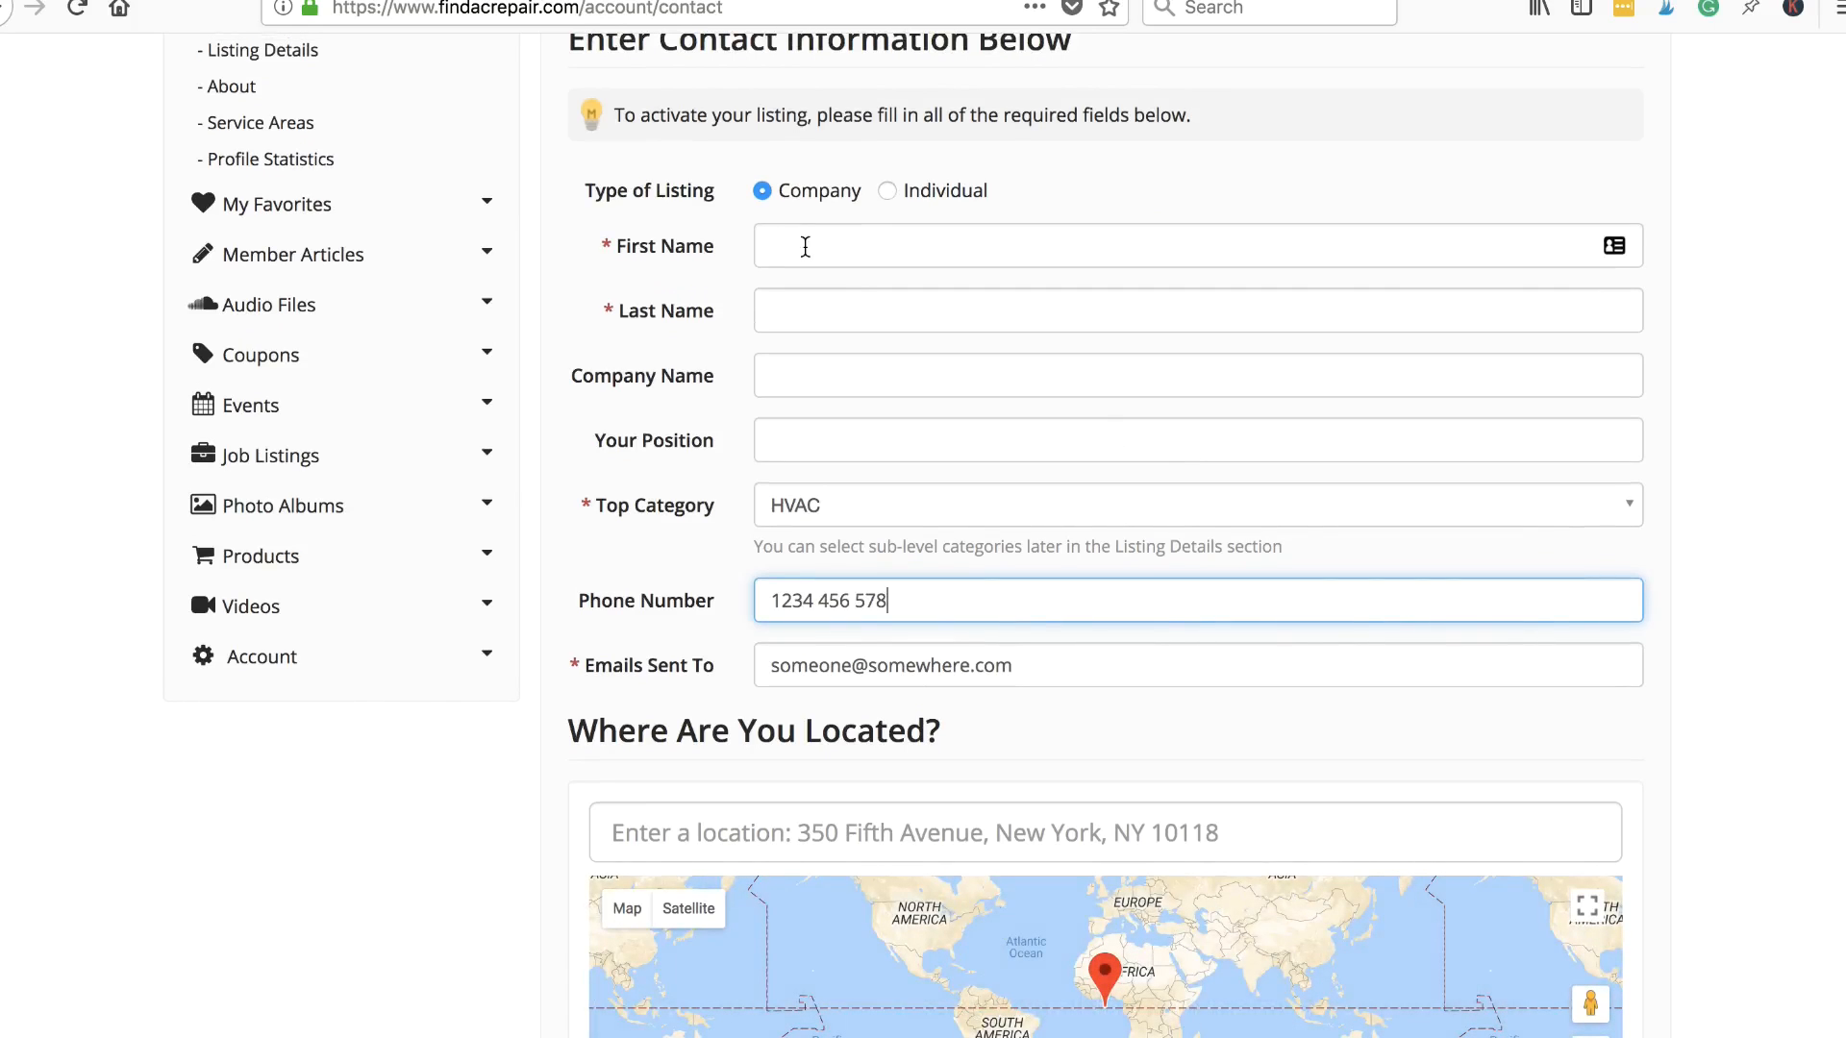
{"action": "scroll", "coordinate": [973, 510], "scroll_direction": "down", "scroll_amount": 1}
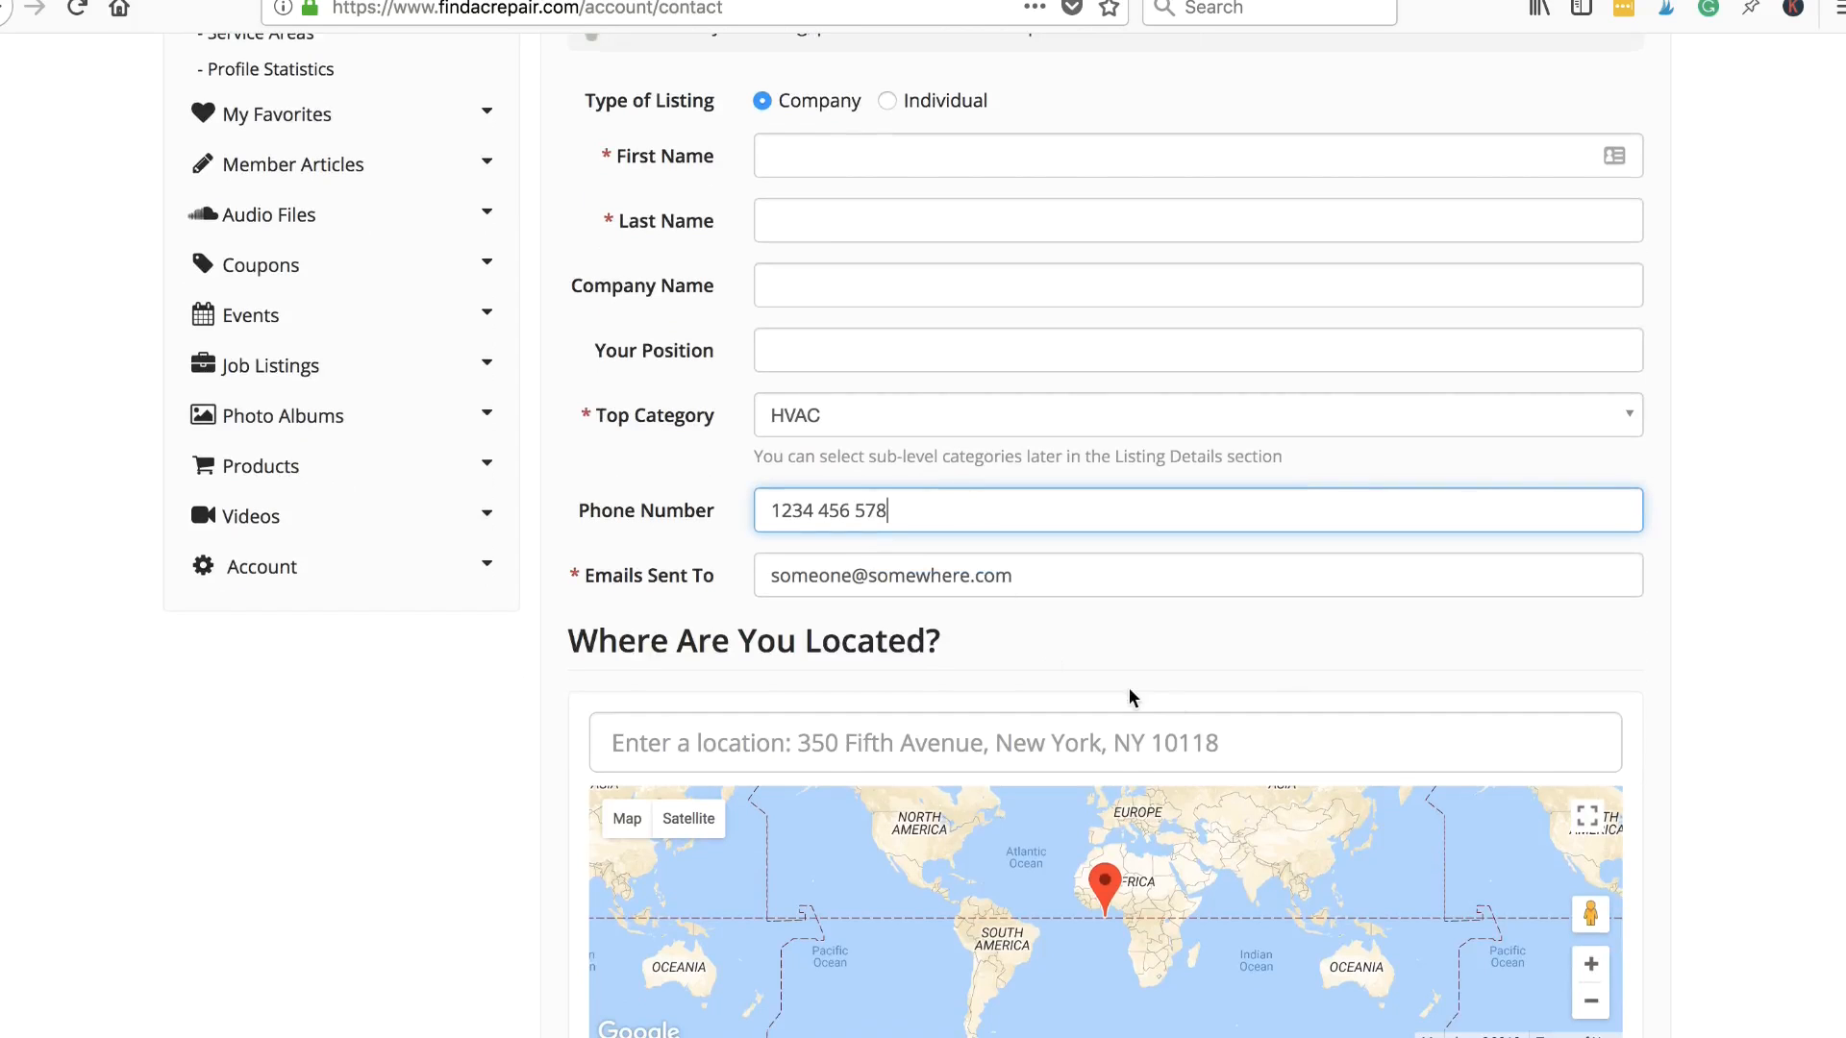
{"action": "scroll", "coordinate": [1752, 971], "scroll_direction": "down", "scroll_amount": 4}
{"action": "scroll", "coordinate": [1755, 971], "scroll_direction": "down", "scroll_amount": 8}
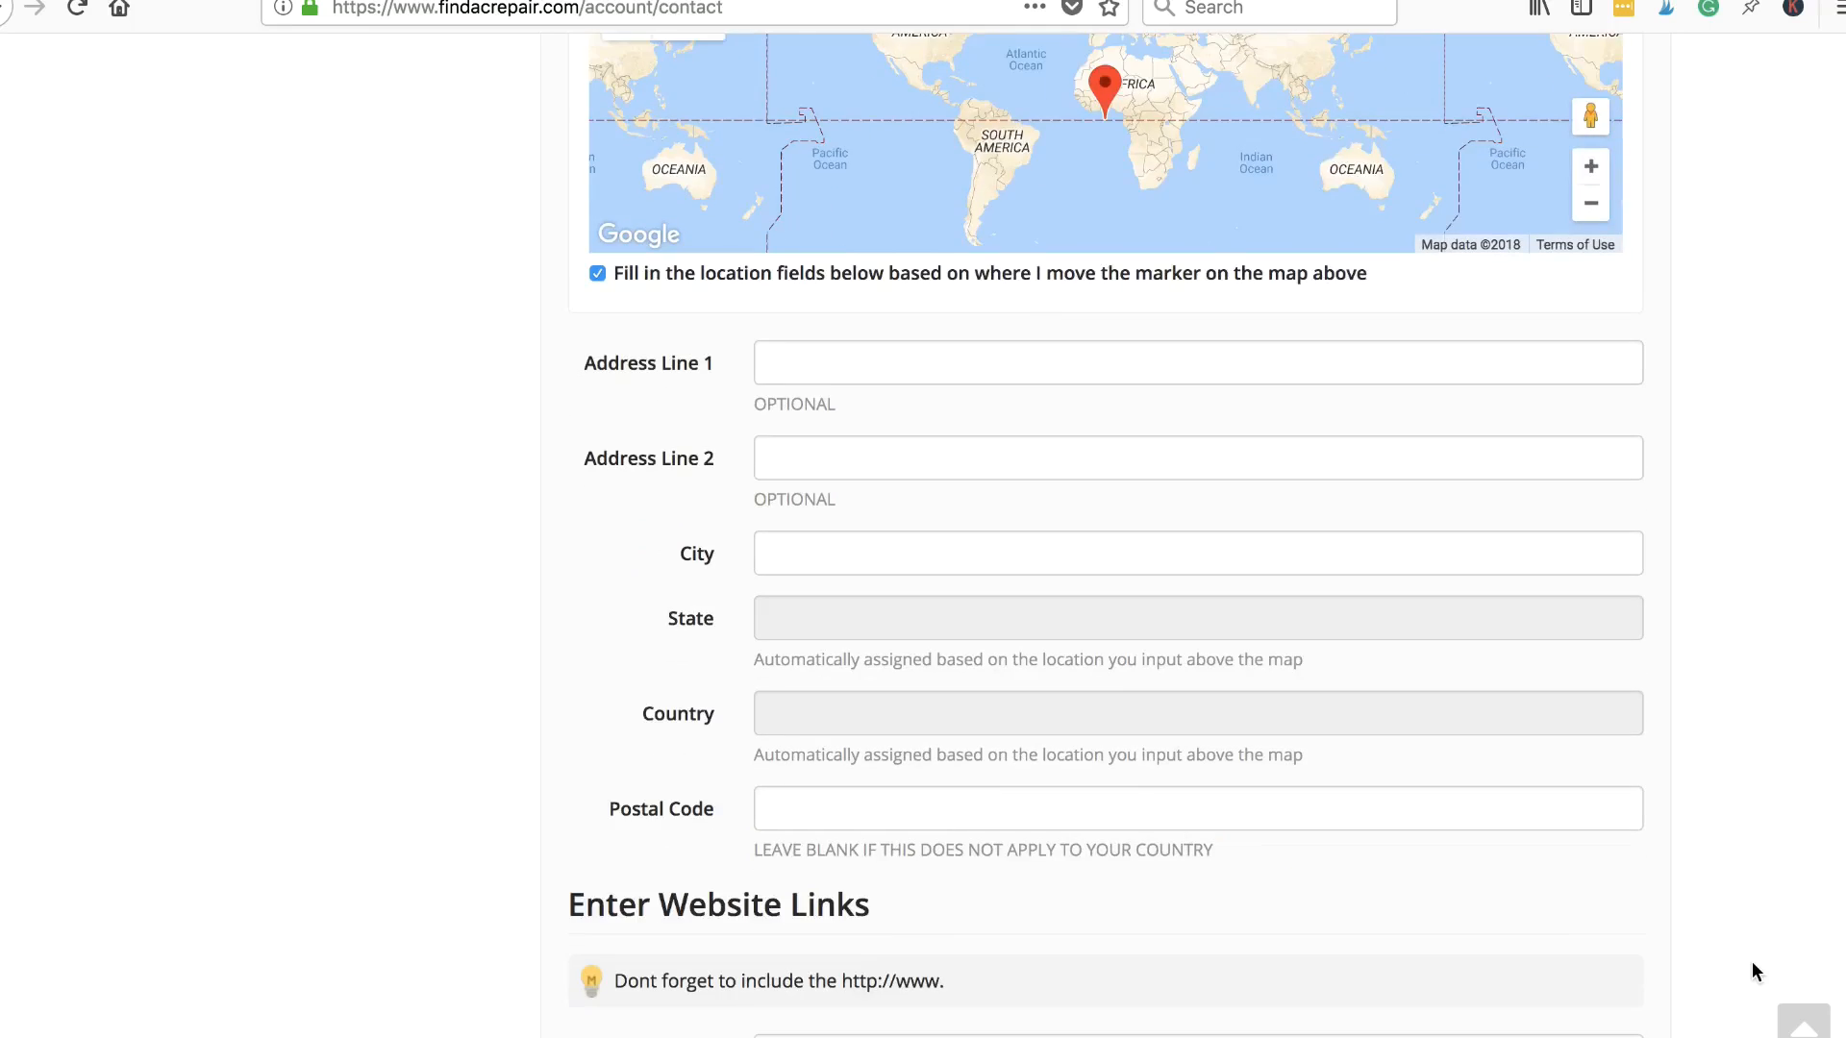
{"action": "scroll", "coordinate": [1751, 962], "scroll_direction": "up", "scroll_amount": 3}
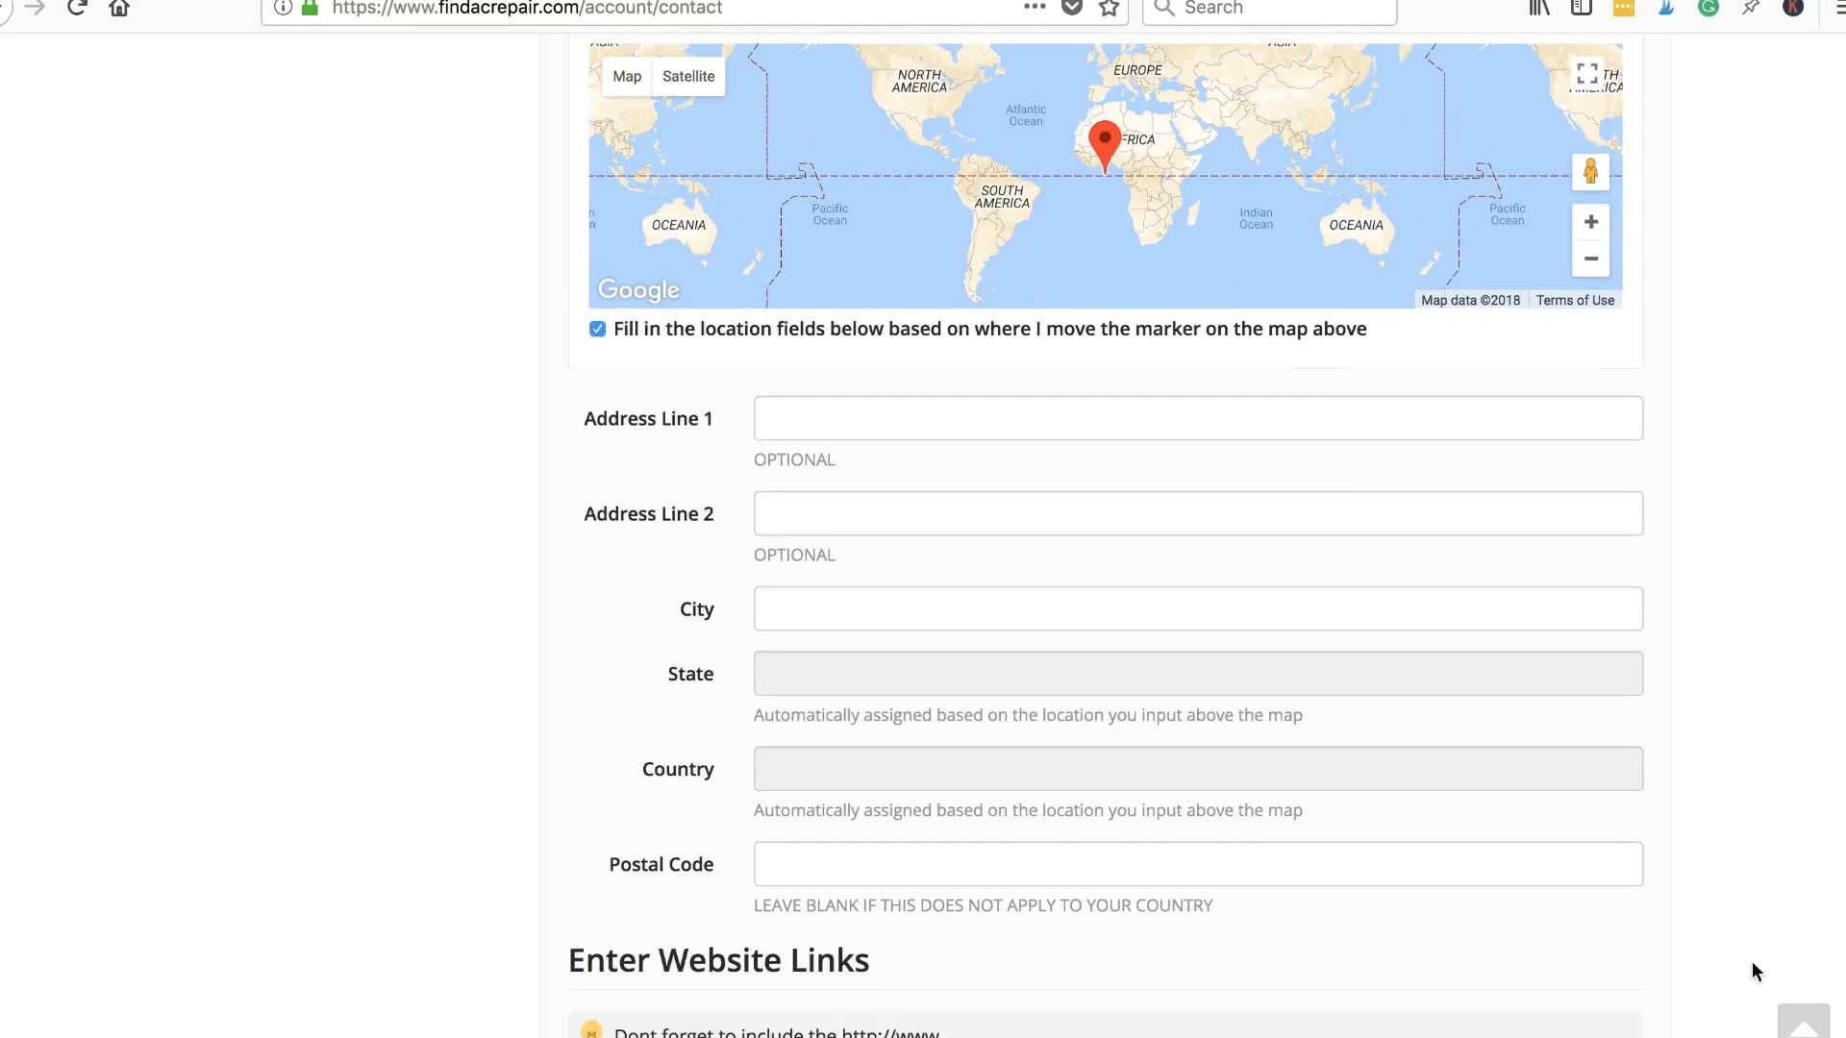
{"action": "scroll", "coordinate": [948, 909], "scroll_direction": "down", "scroll_amount": 3}
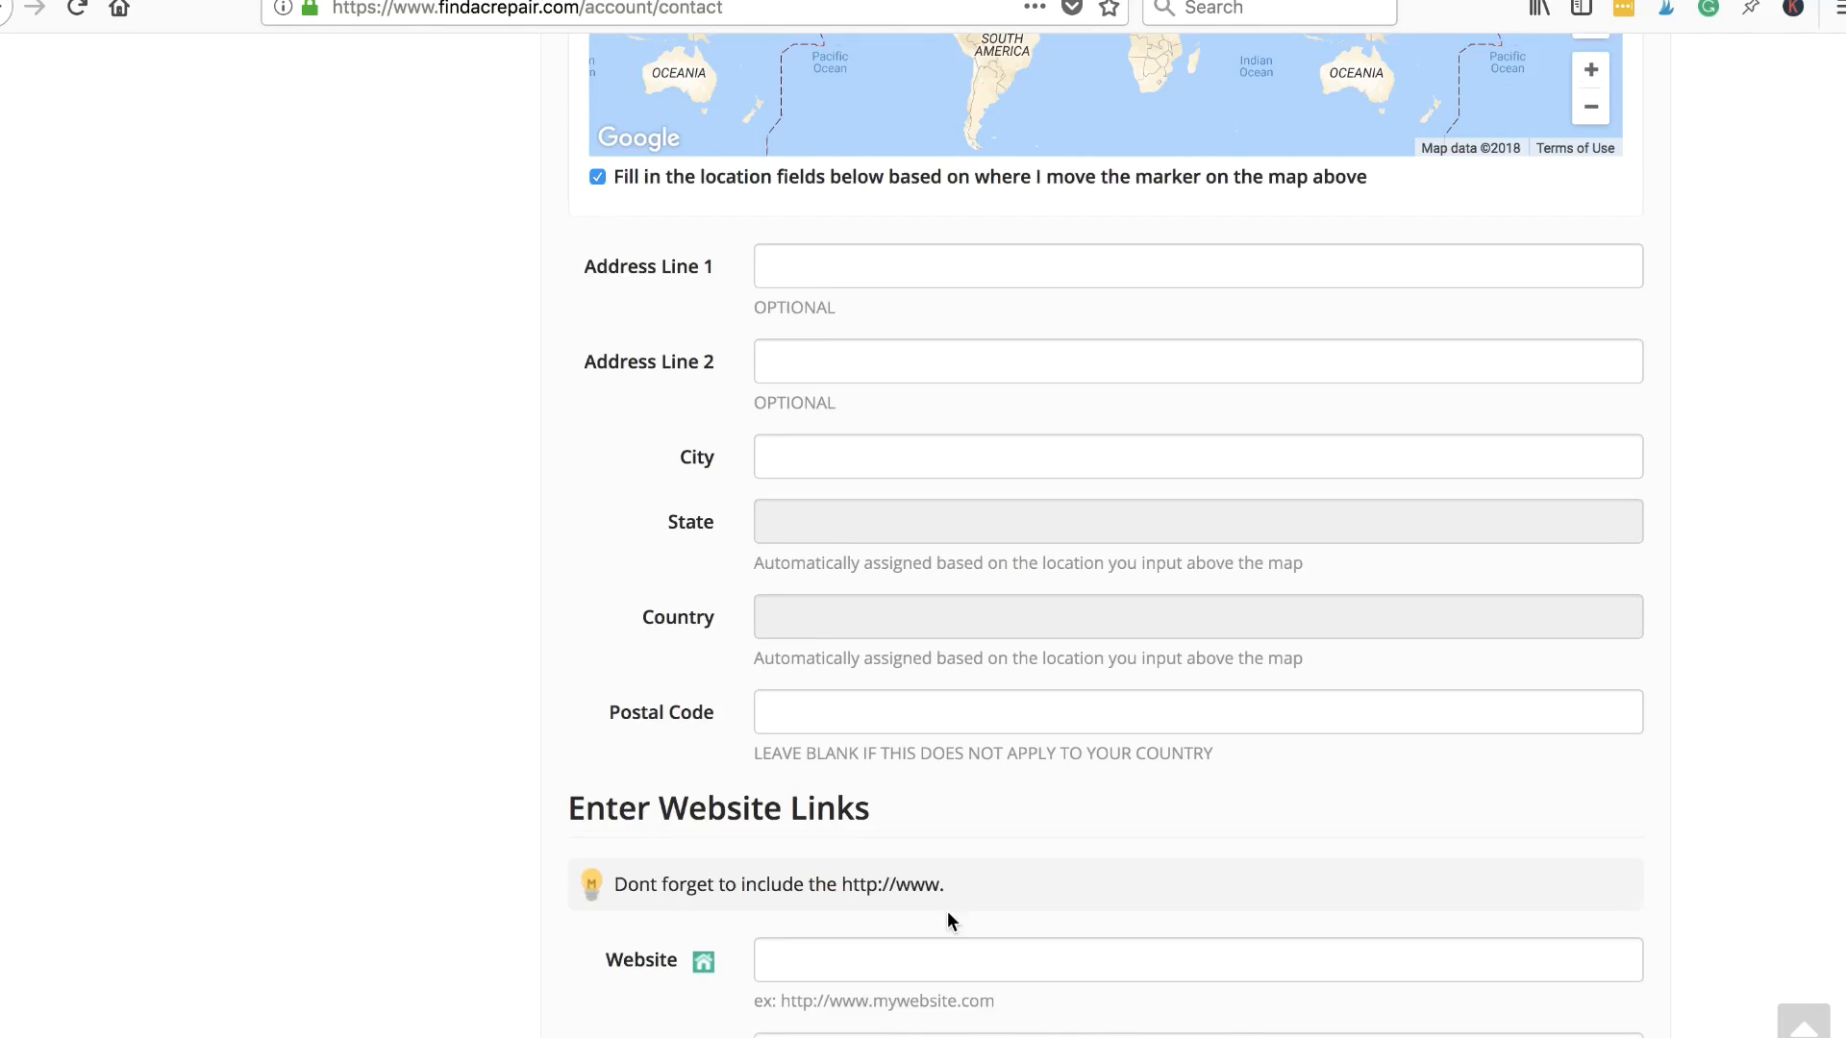
{"action": "scroll", "coordinate": [948, 910], "scroll_direction": "down", "scroll_amount": 9}
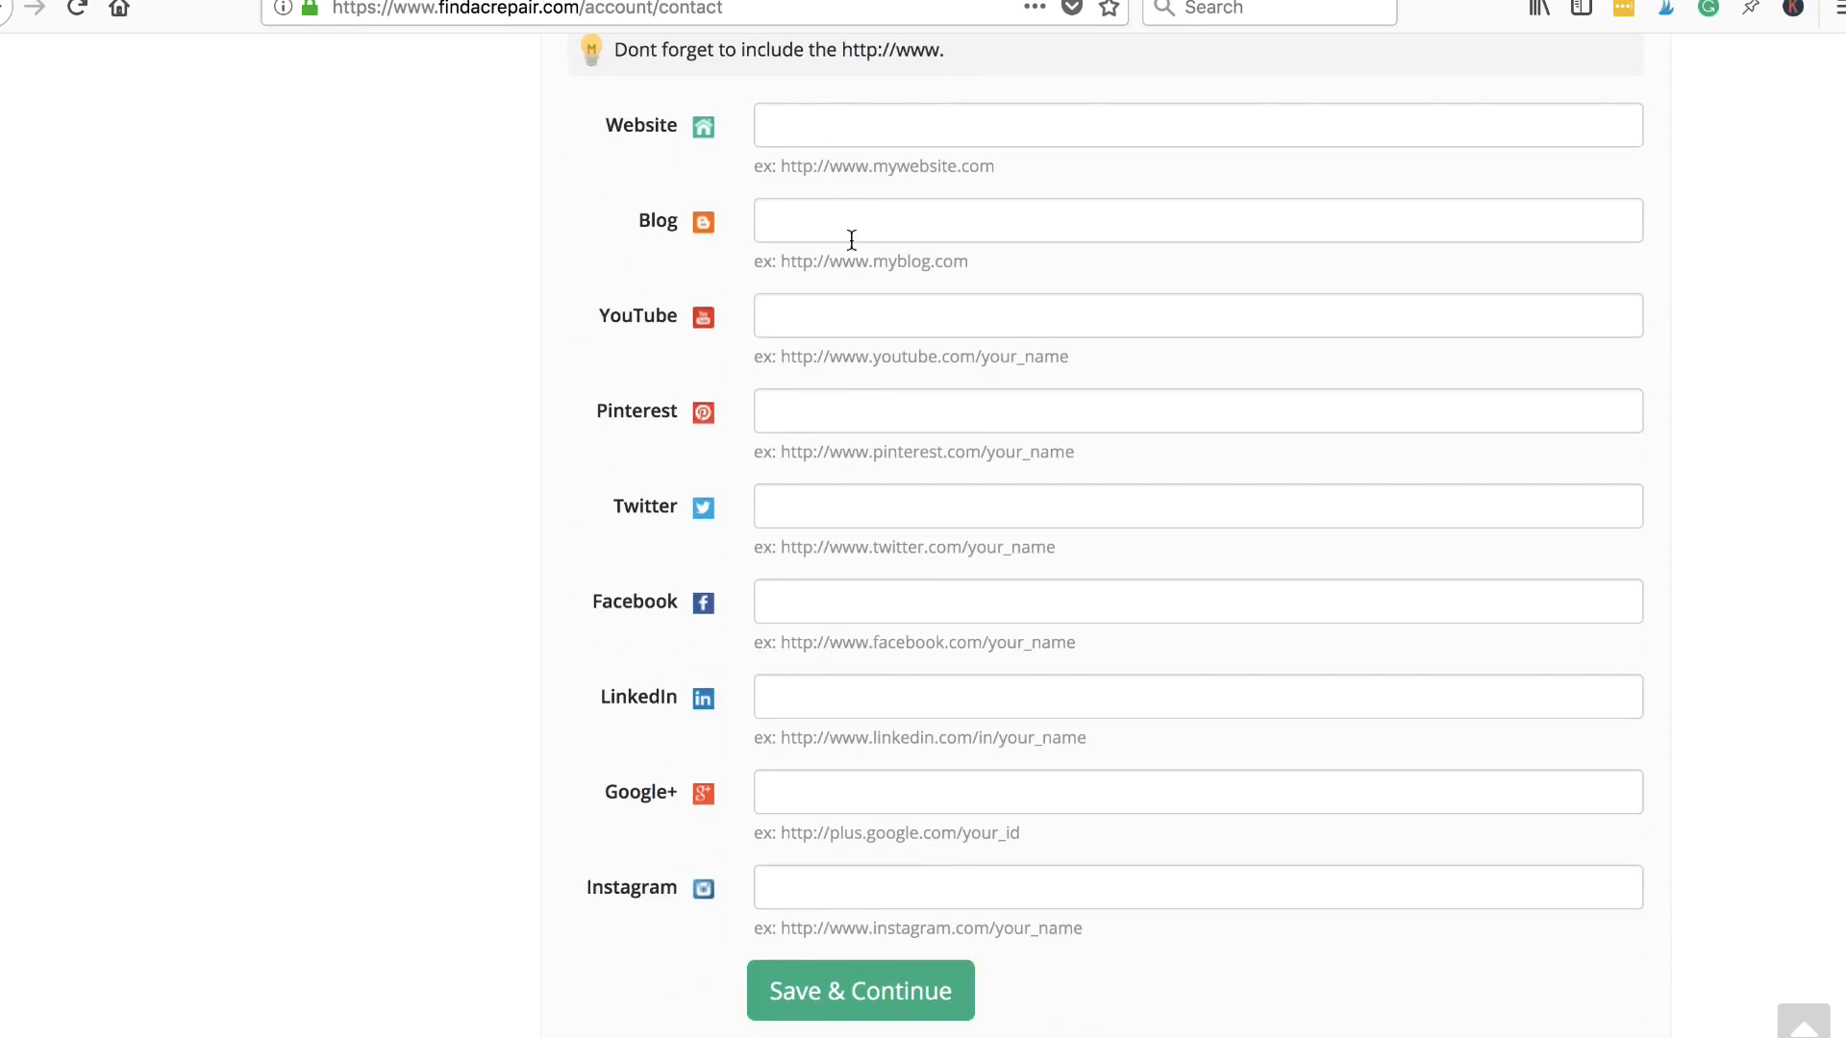
{"action": "scroll", "coordinate": [1281, 855], "scroll_direction": "down", "scroll_amount": 3}
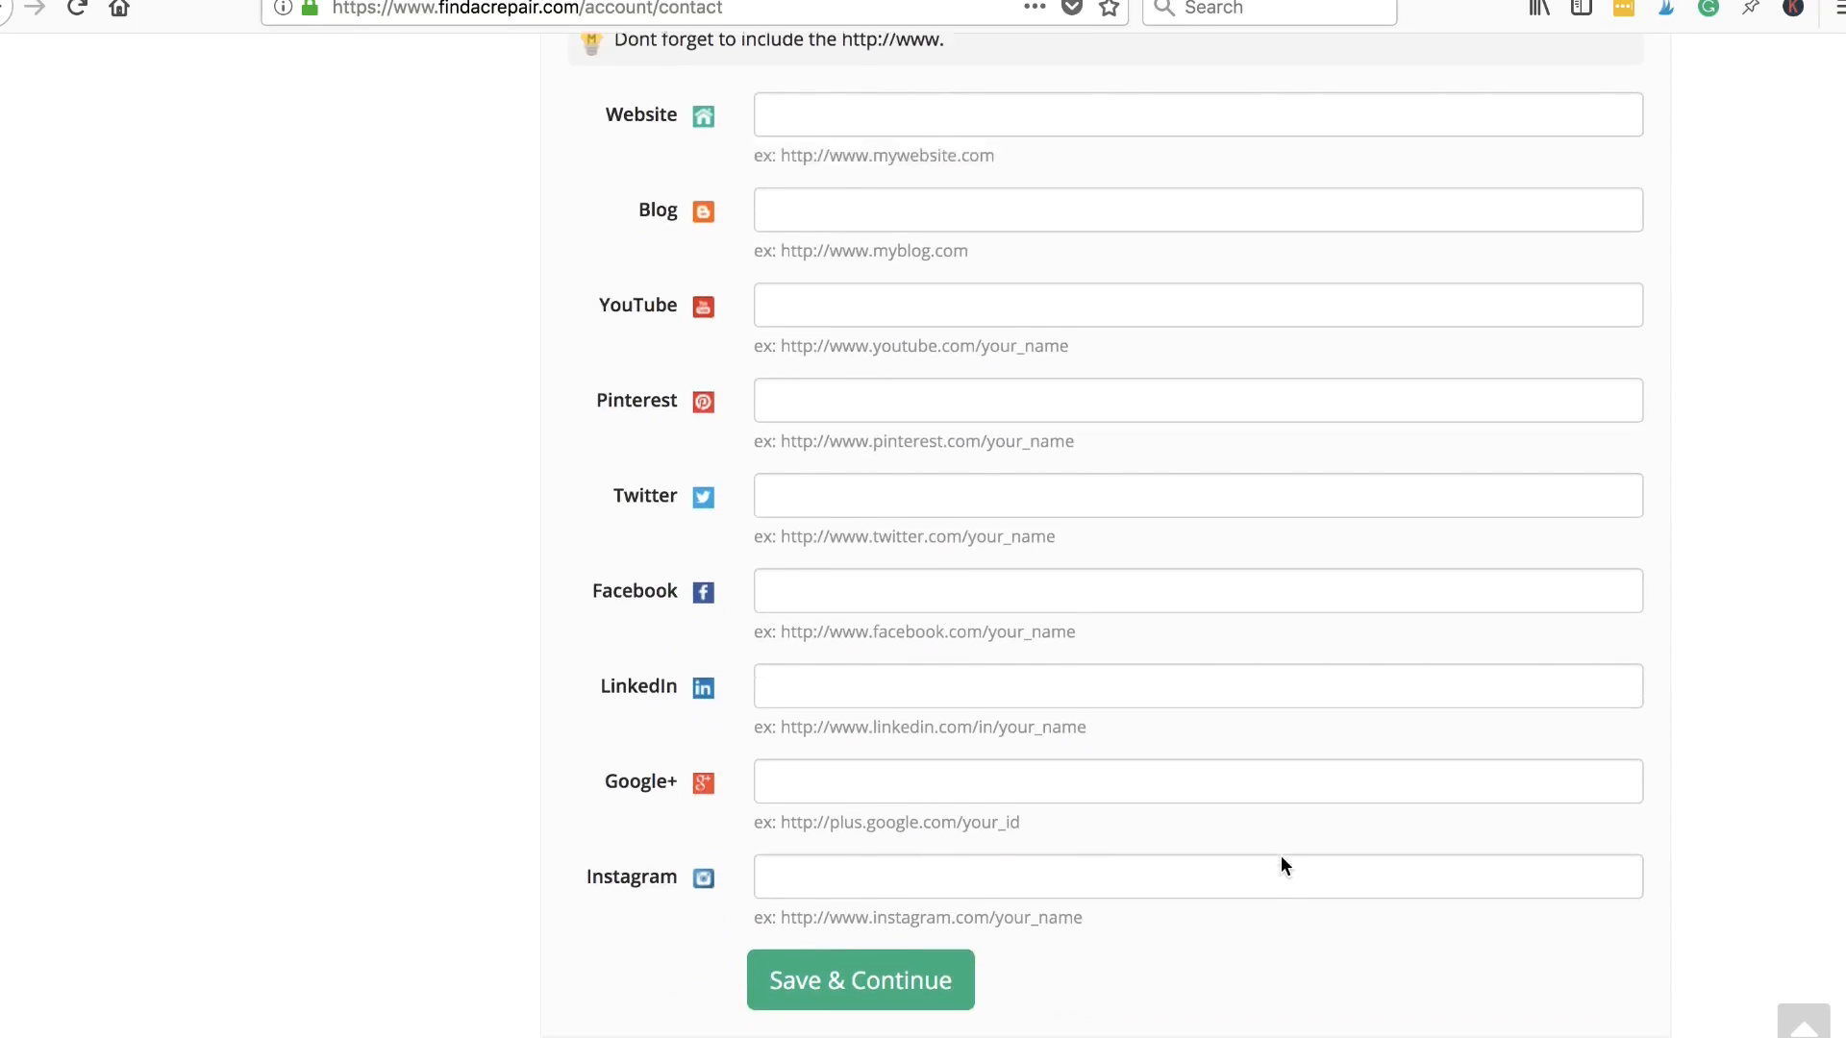
{"action": "scroll", "coordinate": [909, 786], "scroll_direction": "up", "scroll_amount": 1}
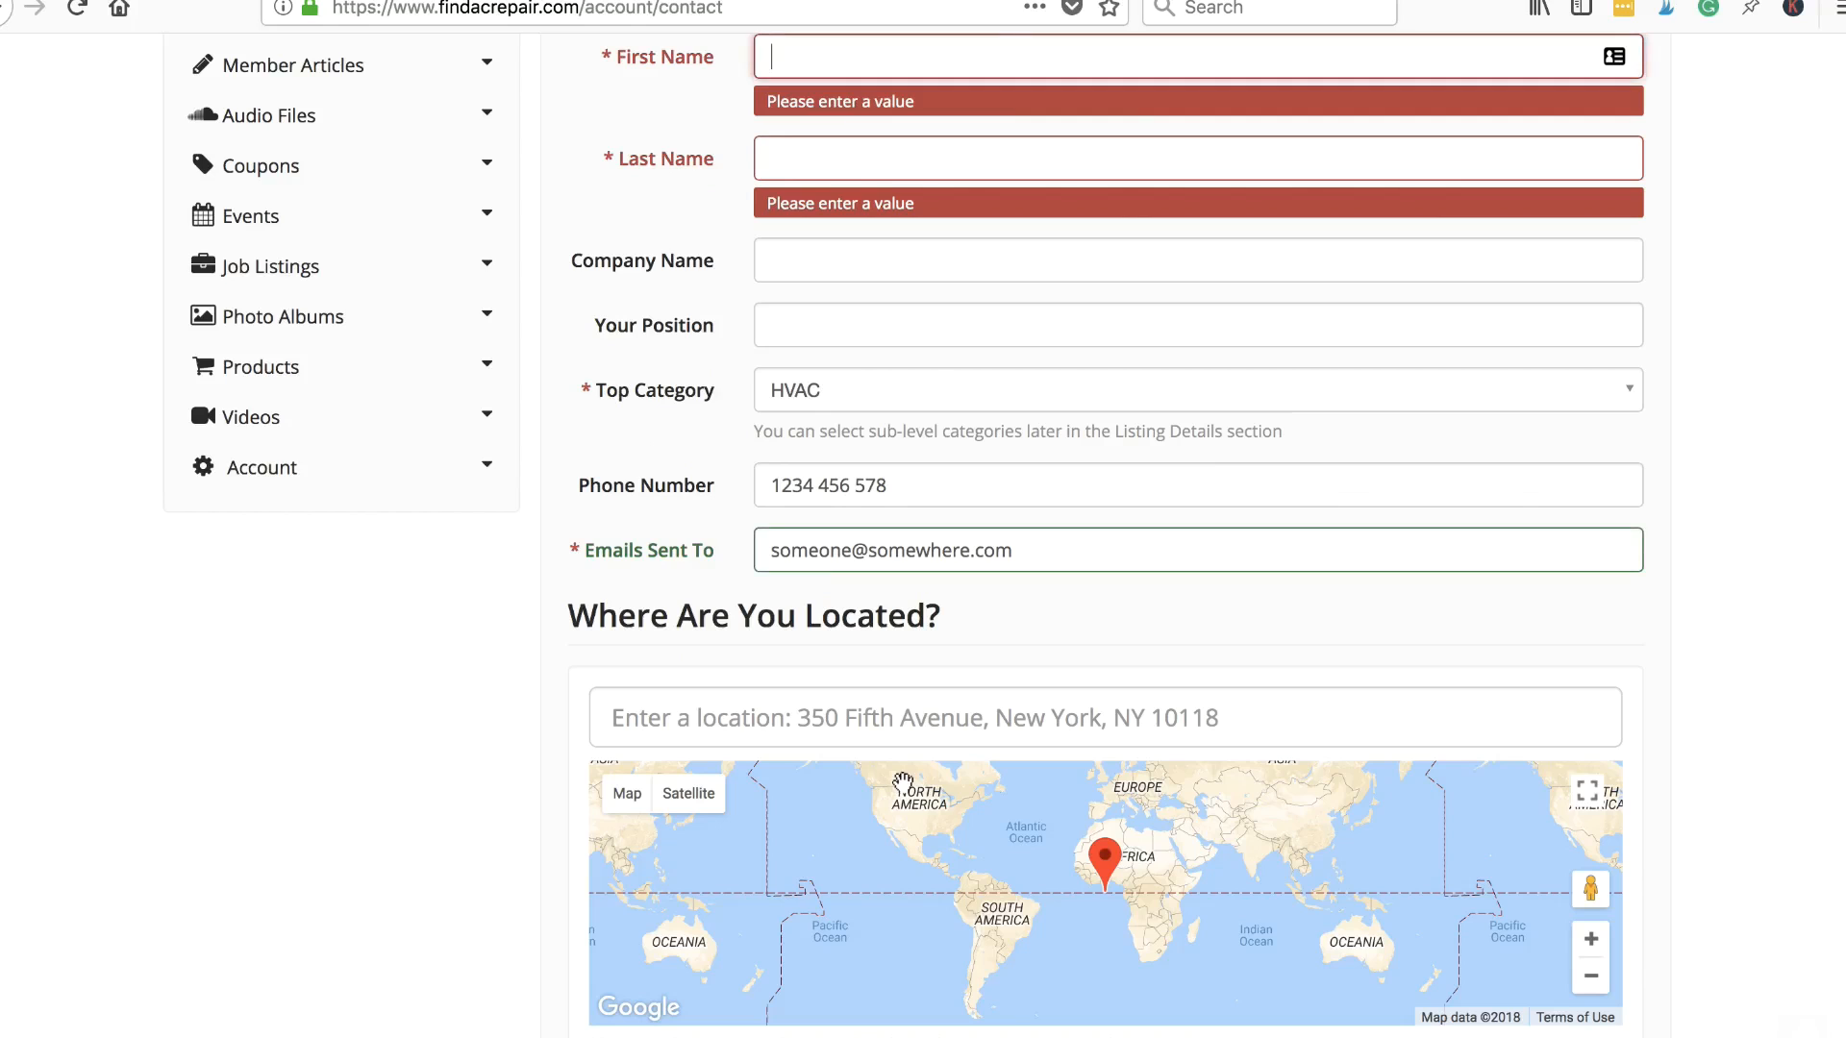
- Fill in the contact's first and last name and save the contact details
{"action": "scroll", "coordinate": [1218, 447], "scroll_direction": "up", "scroll_amount": 2}
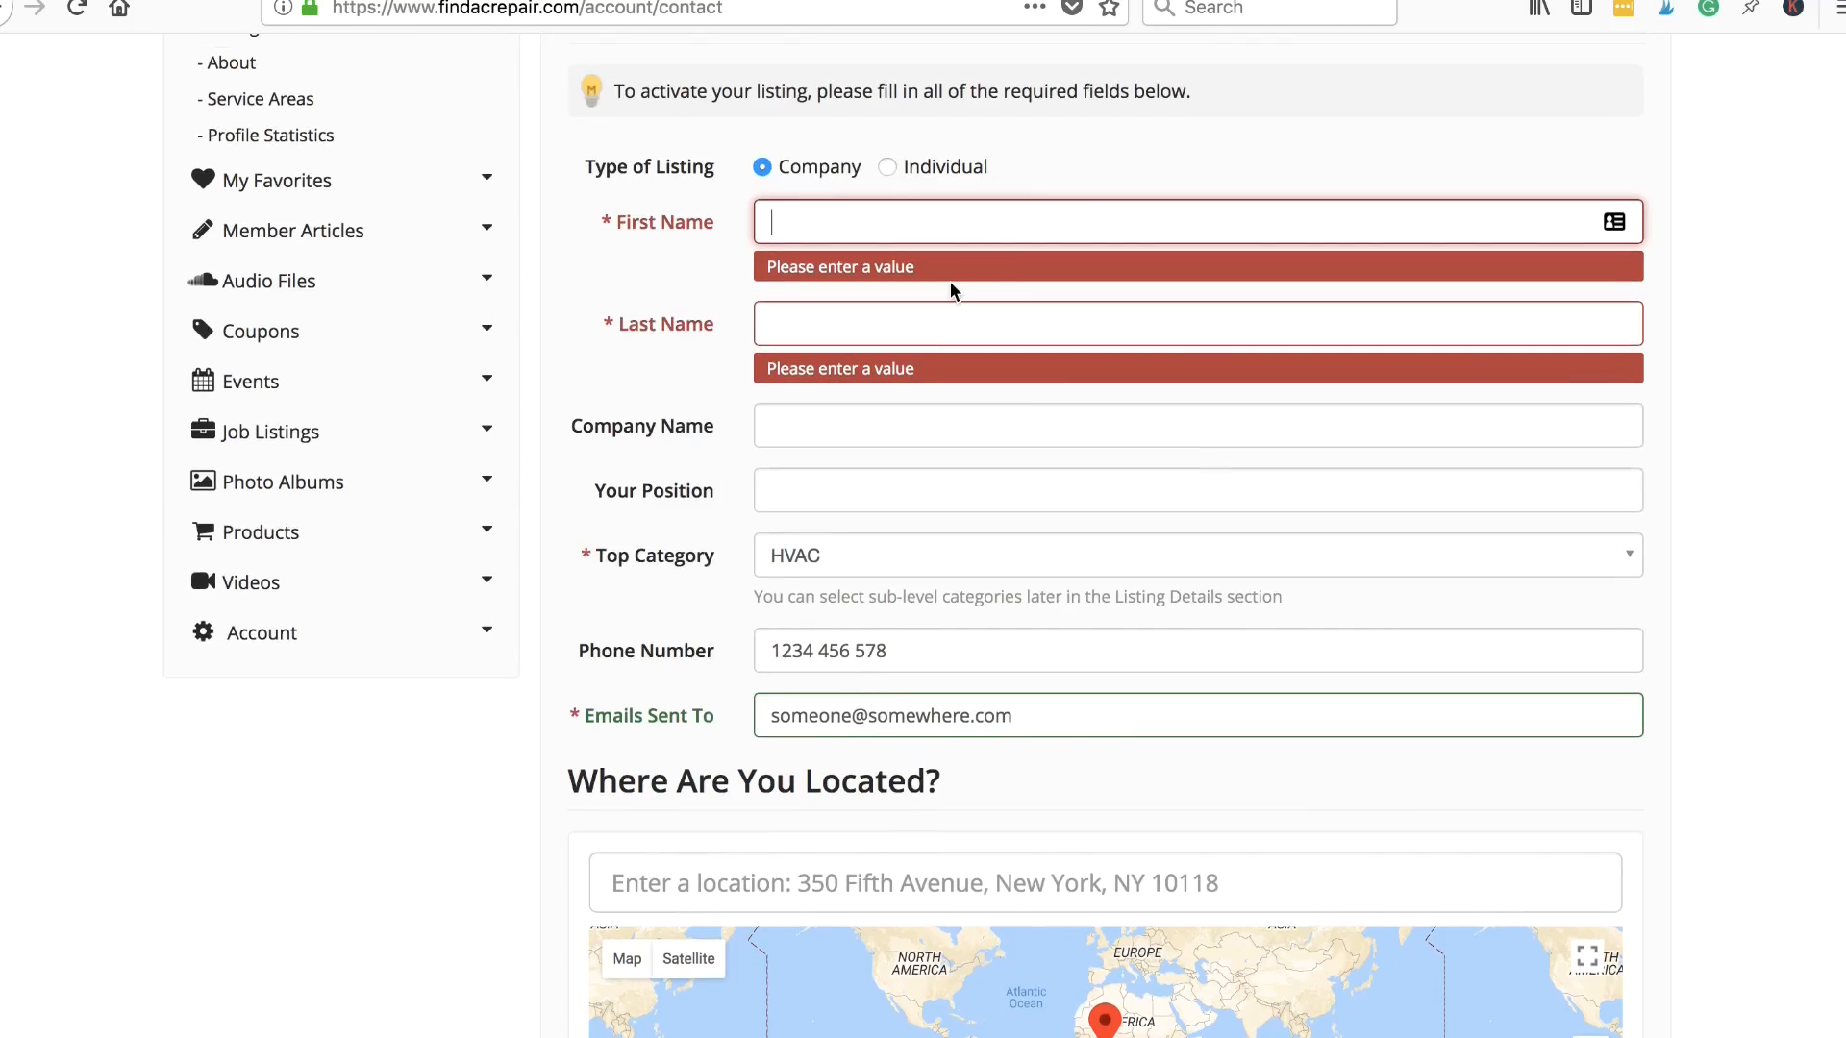
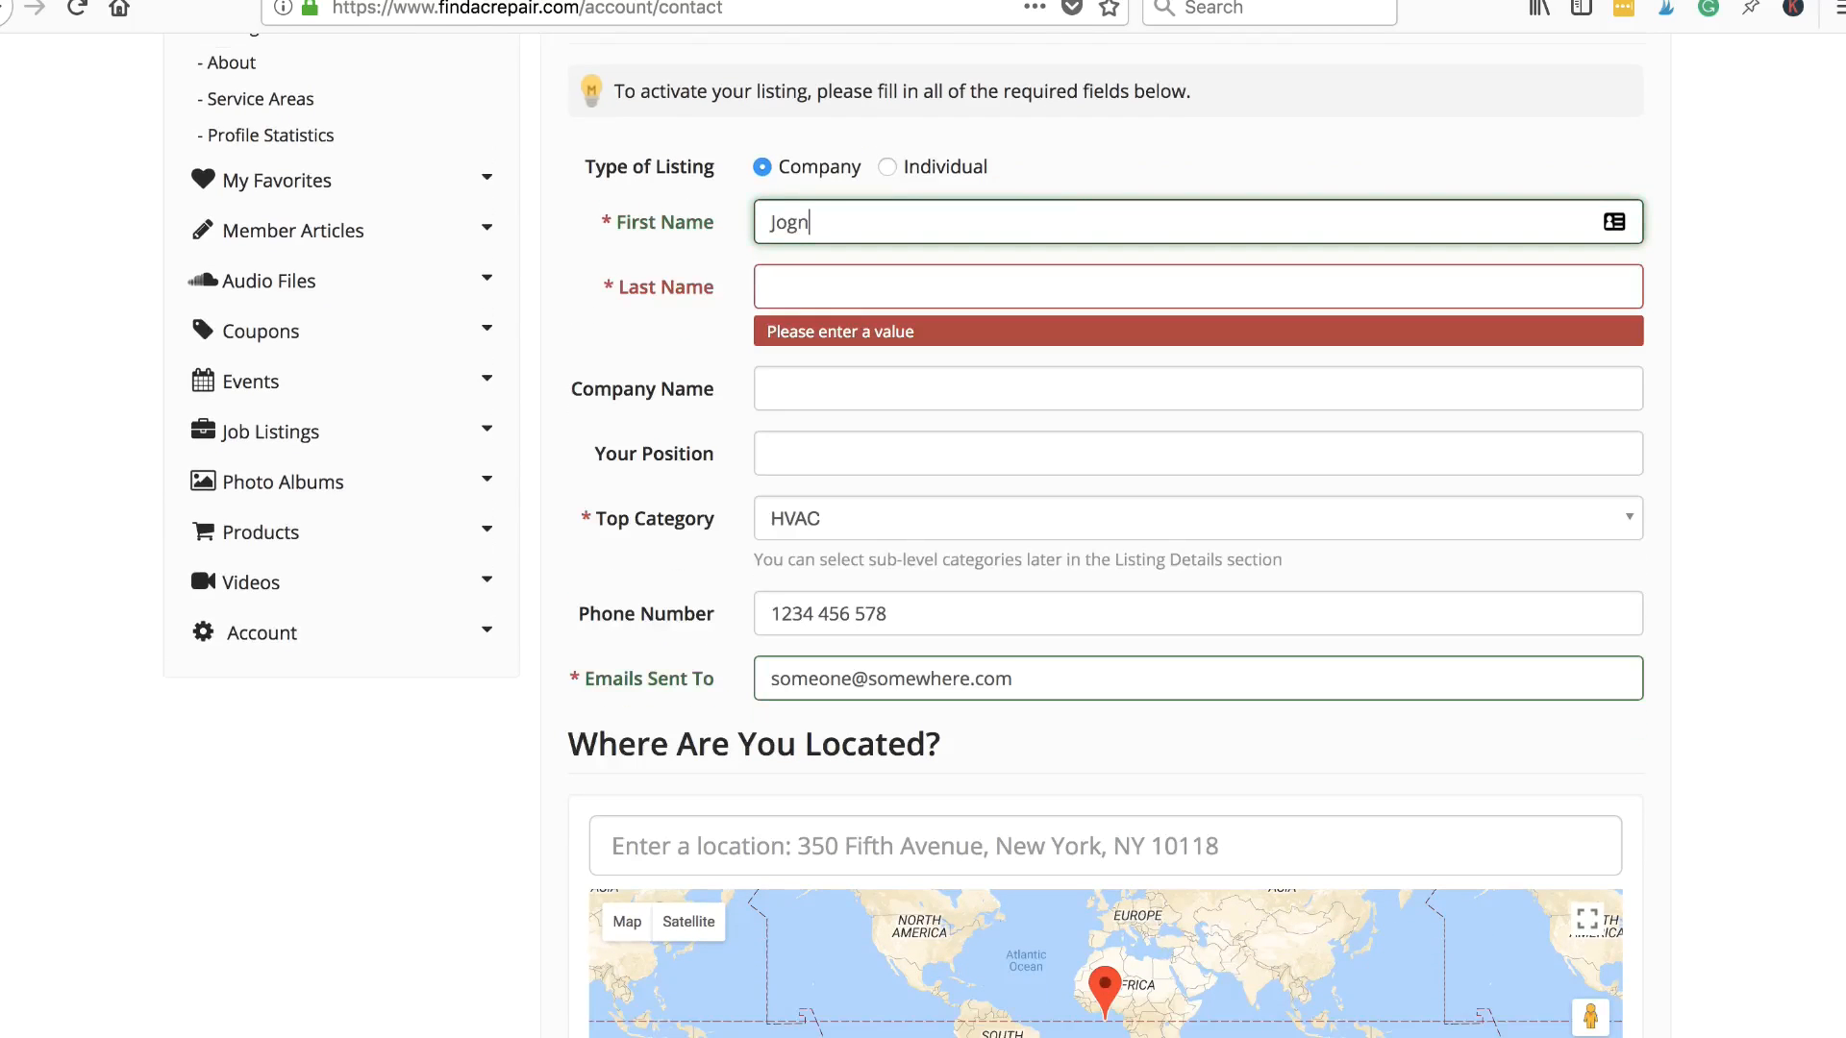
{"action": "left_click", "coordinate": [853, 292]}
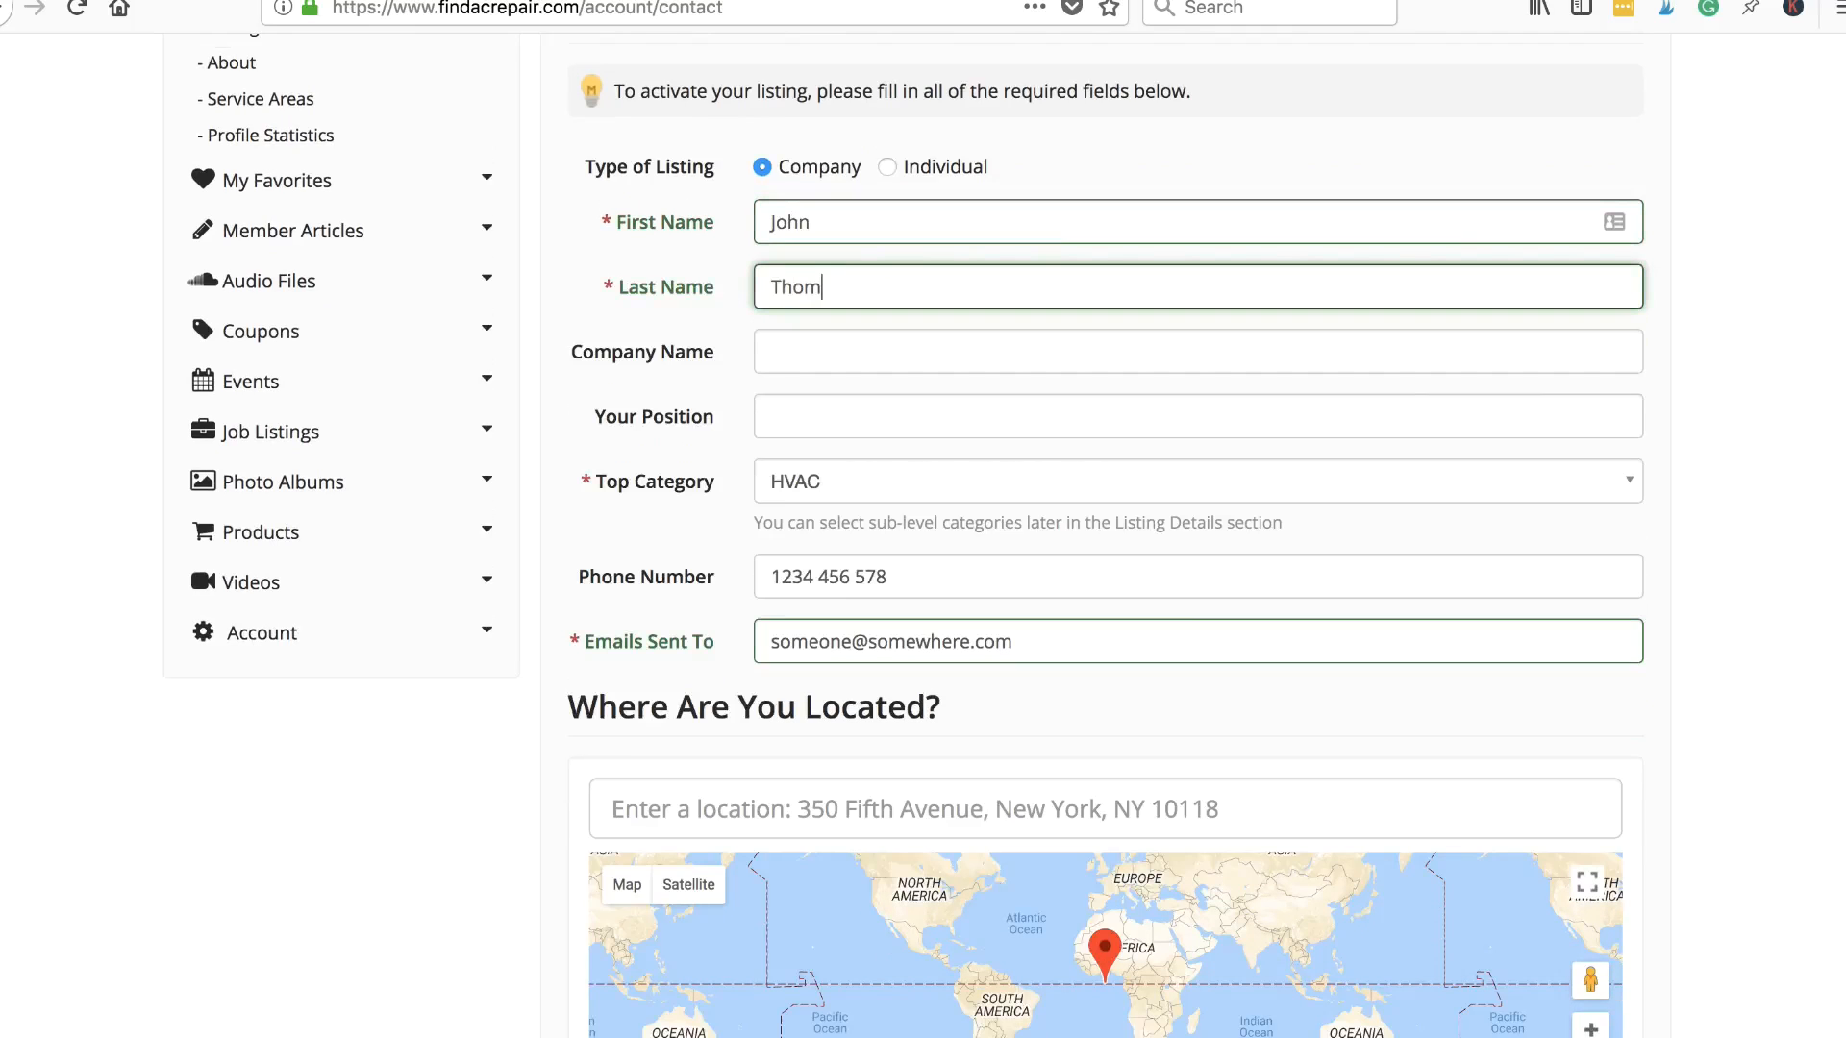
{"action": "scroll", "coordinate": [1104, 589], "scroll_direction": "down", "scroll_amount": 15}
{"action": "scroll", "coordinate": [1105, 597], "scroll_direction": "down", "scroll_amount": 7}
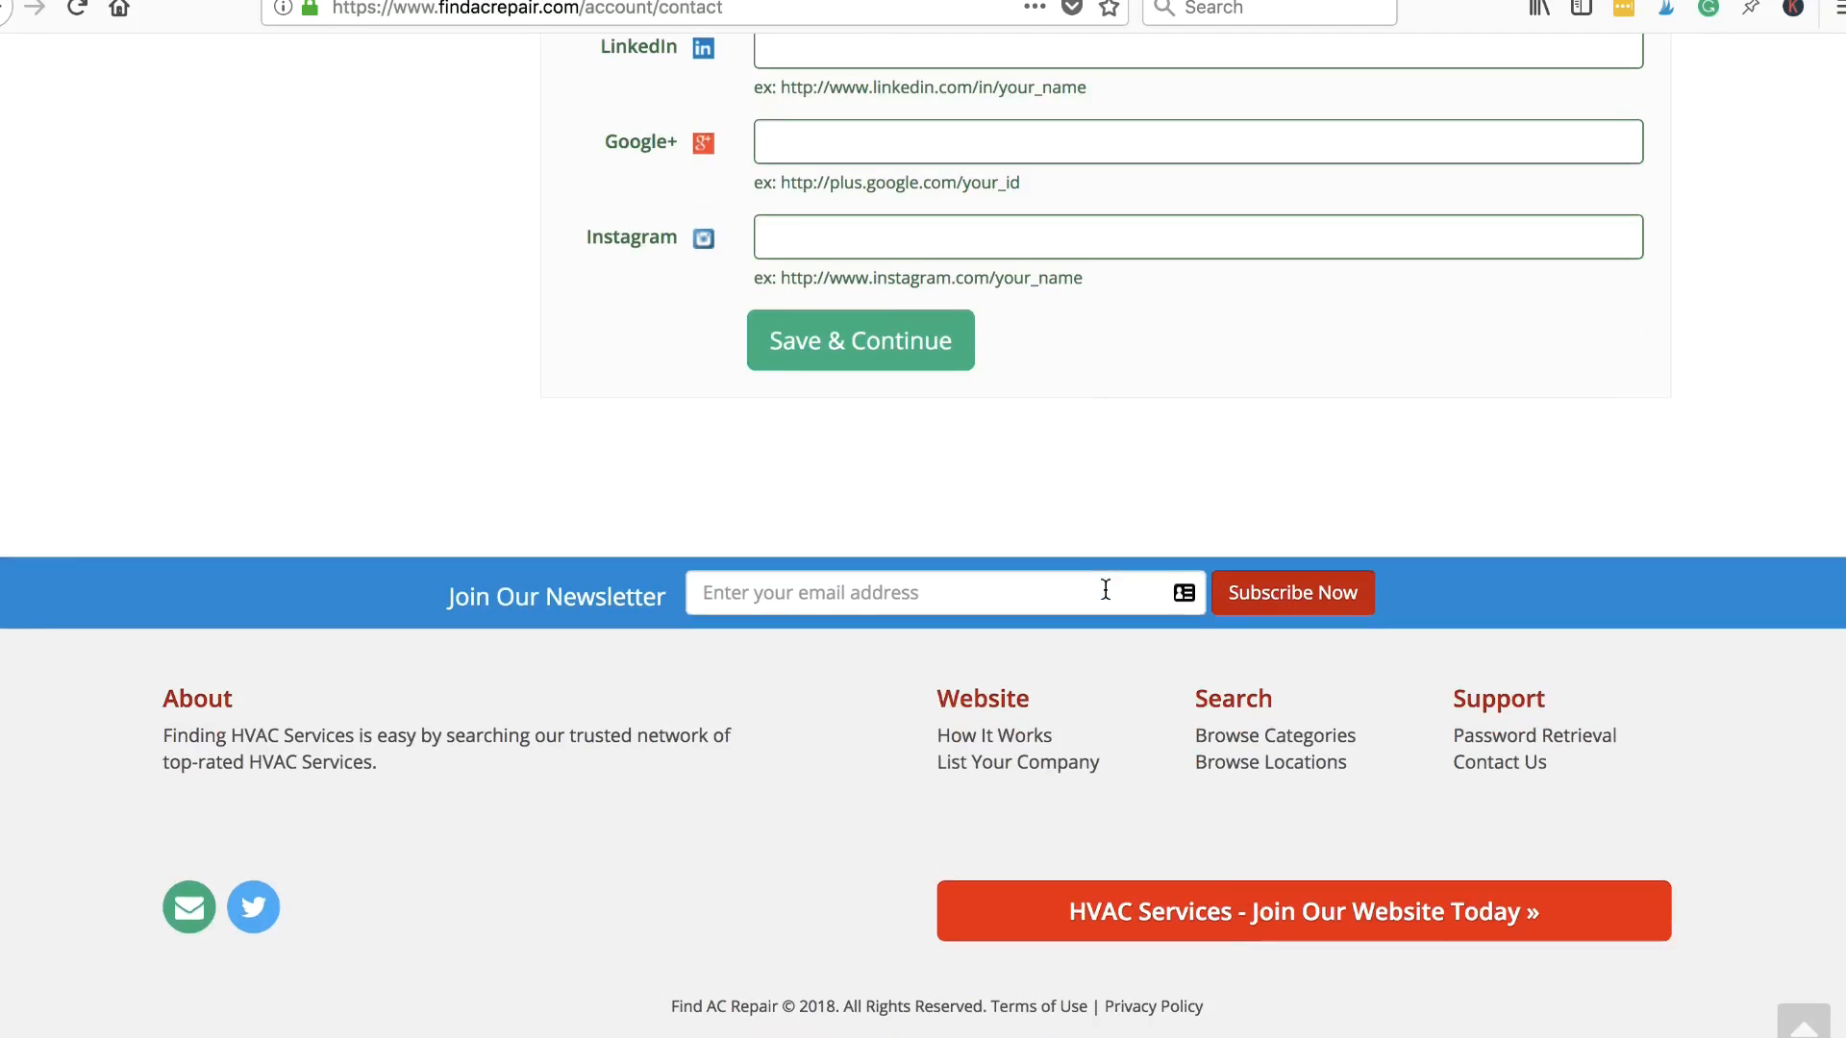
{"action": "left_click", "coordinate": [828, 342]}
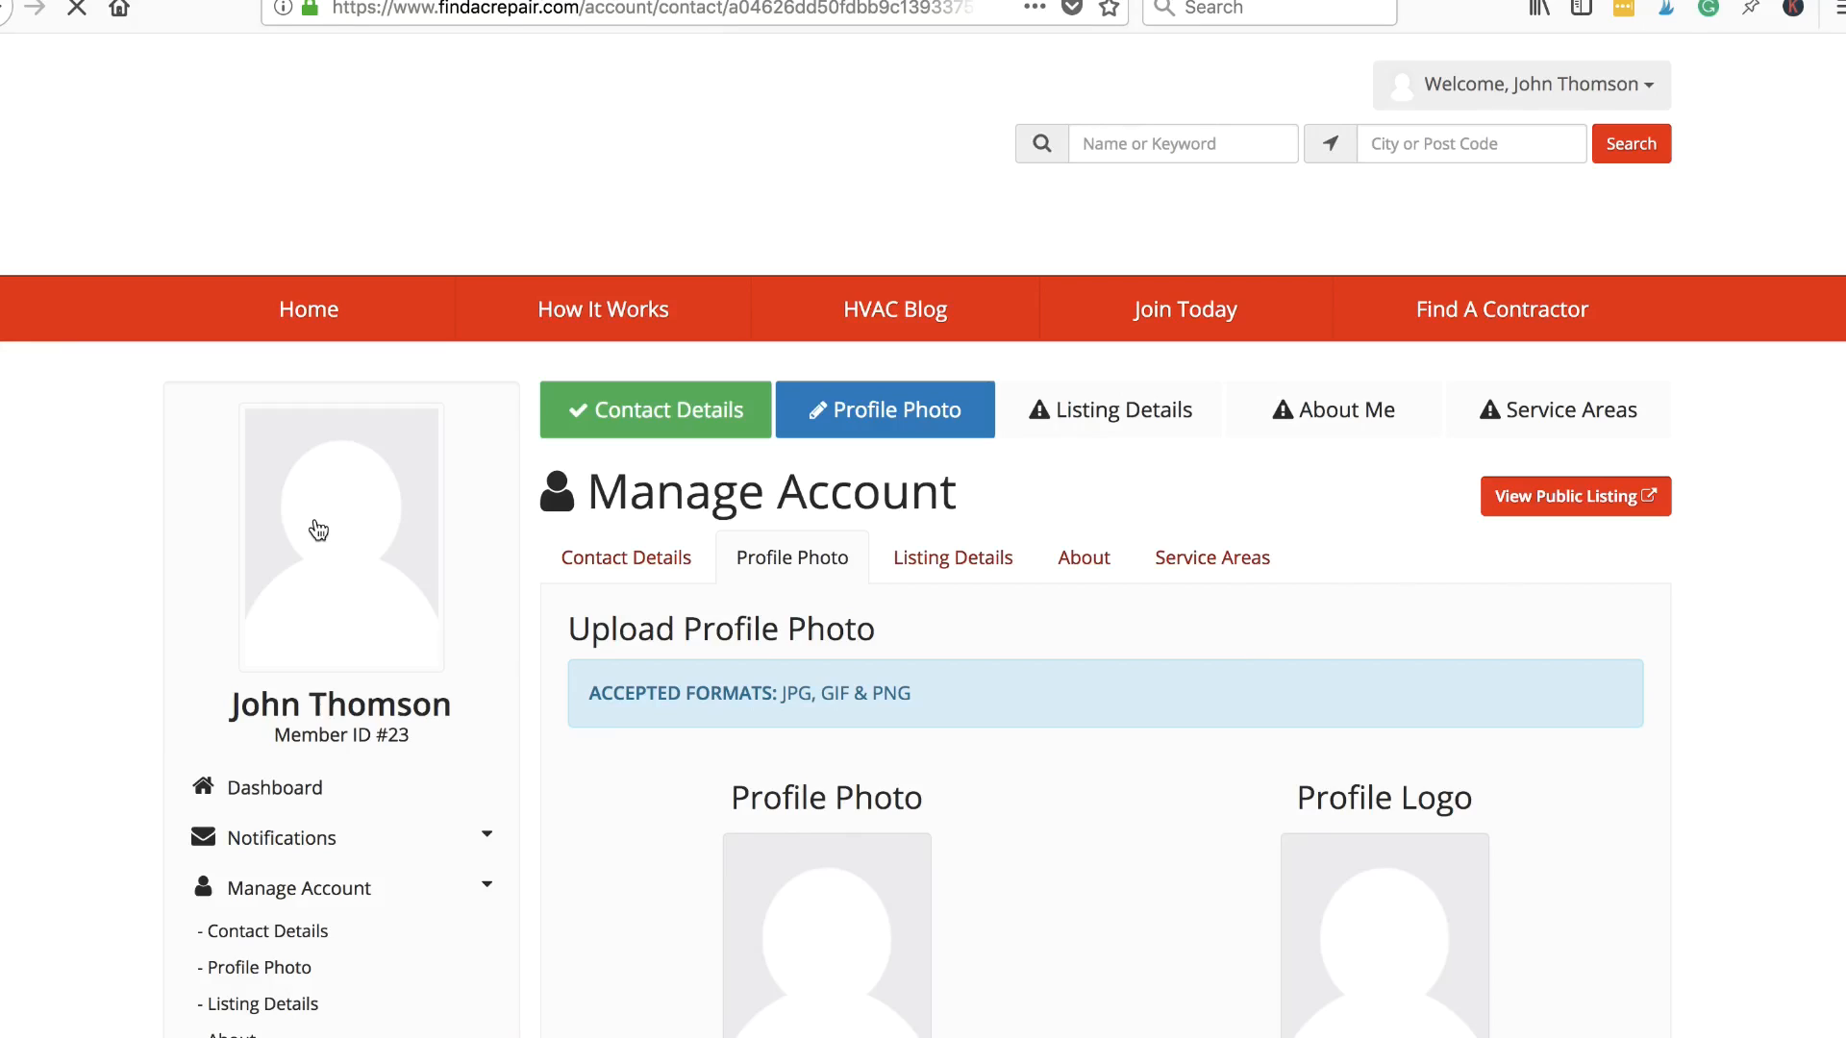
{"action": "scroll", "coordinate": [1586, 865], "scroll_direction": "down", "scroll_amount": 3}
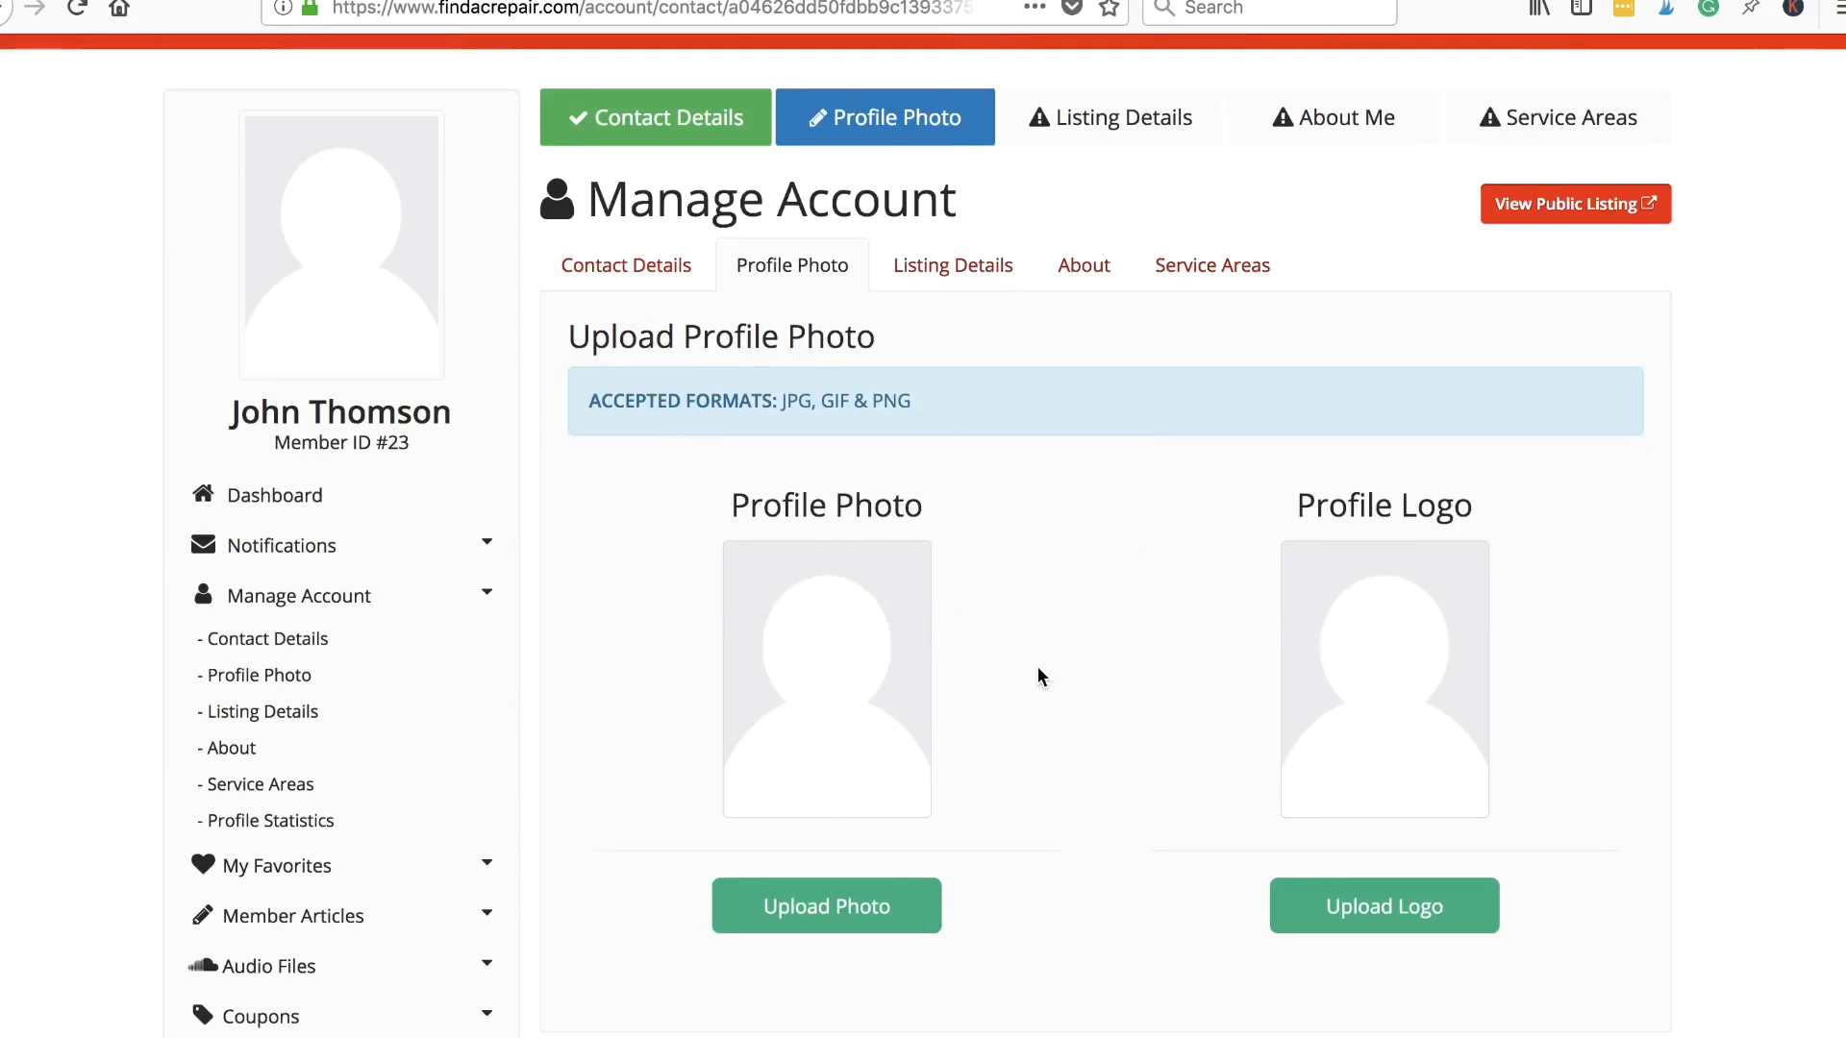
{"action": "scroll", "coordinate": [1037, 668], "scroll_direction": "down", "scroll_amount": 2}
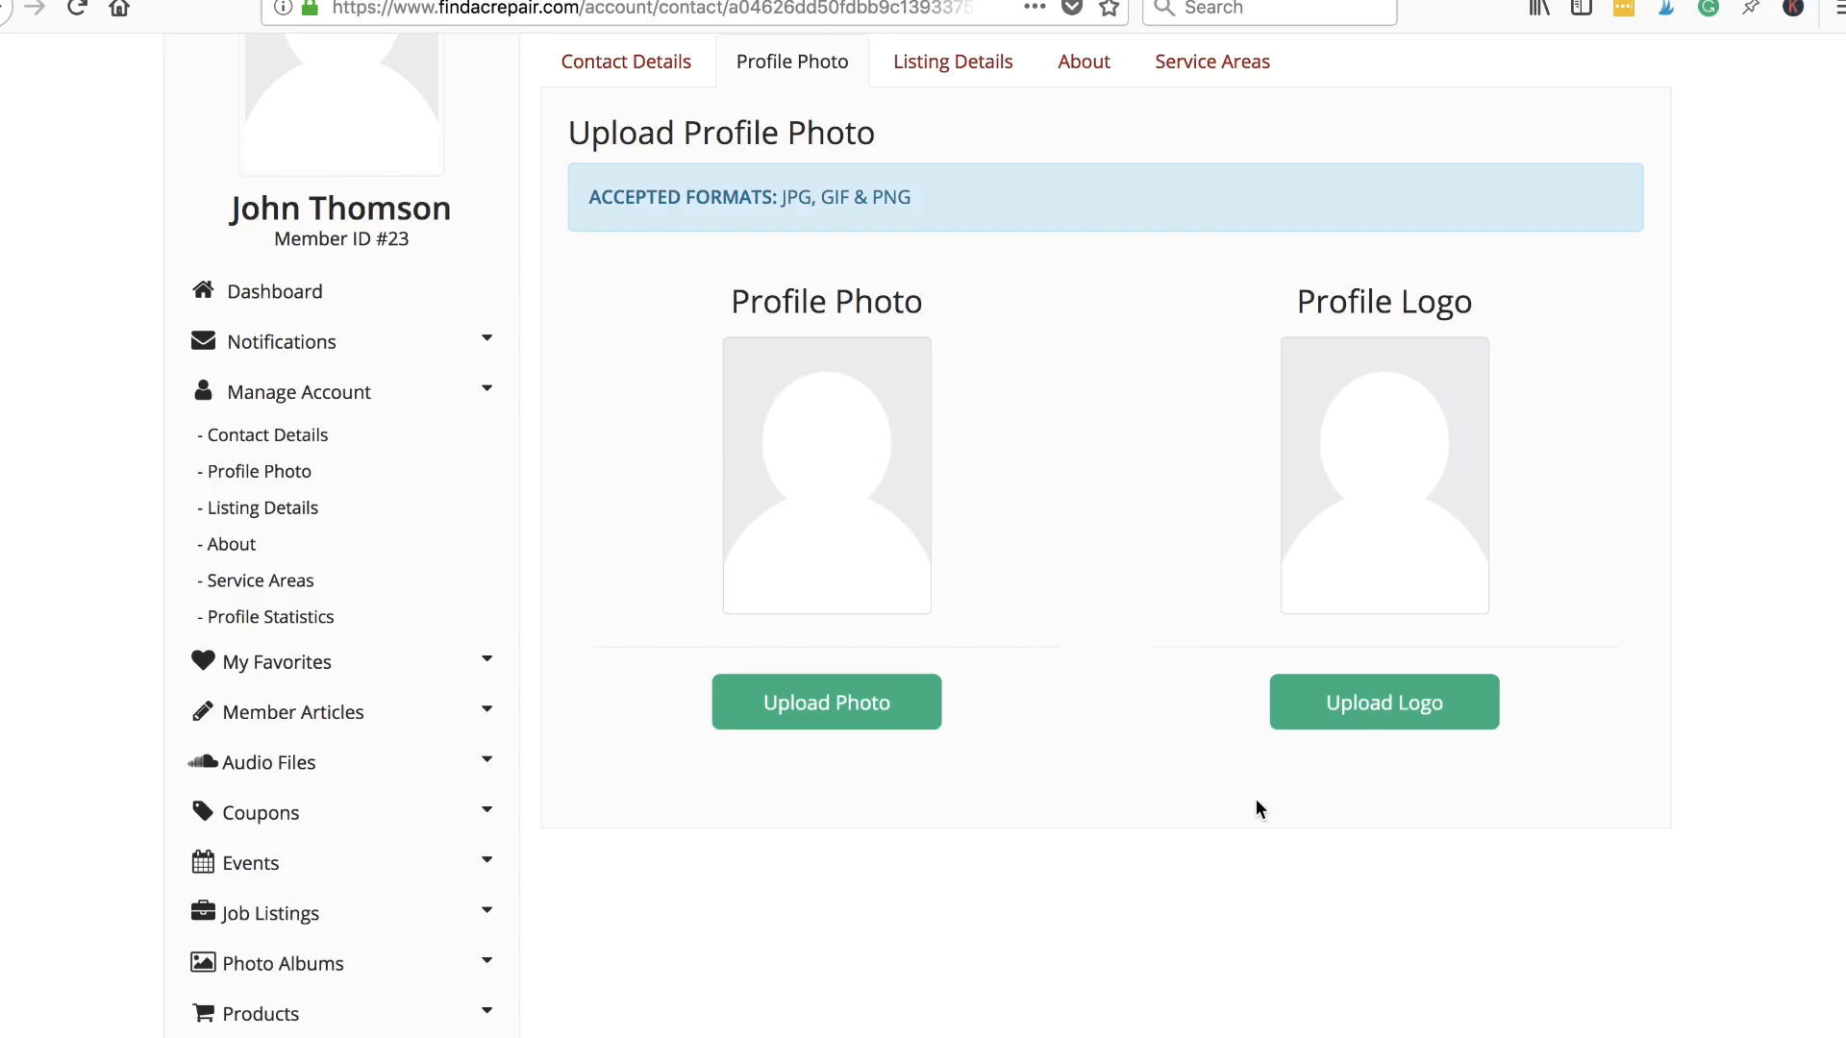
{"action": "scroll", "coordinate": [1336, 786], "scroll_direction": "down", "scroll_amount": 5}
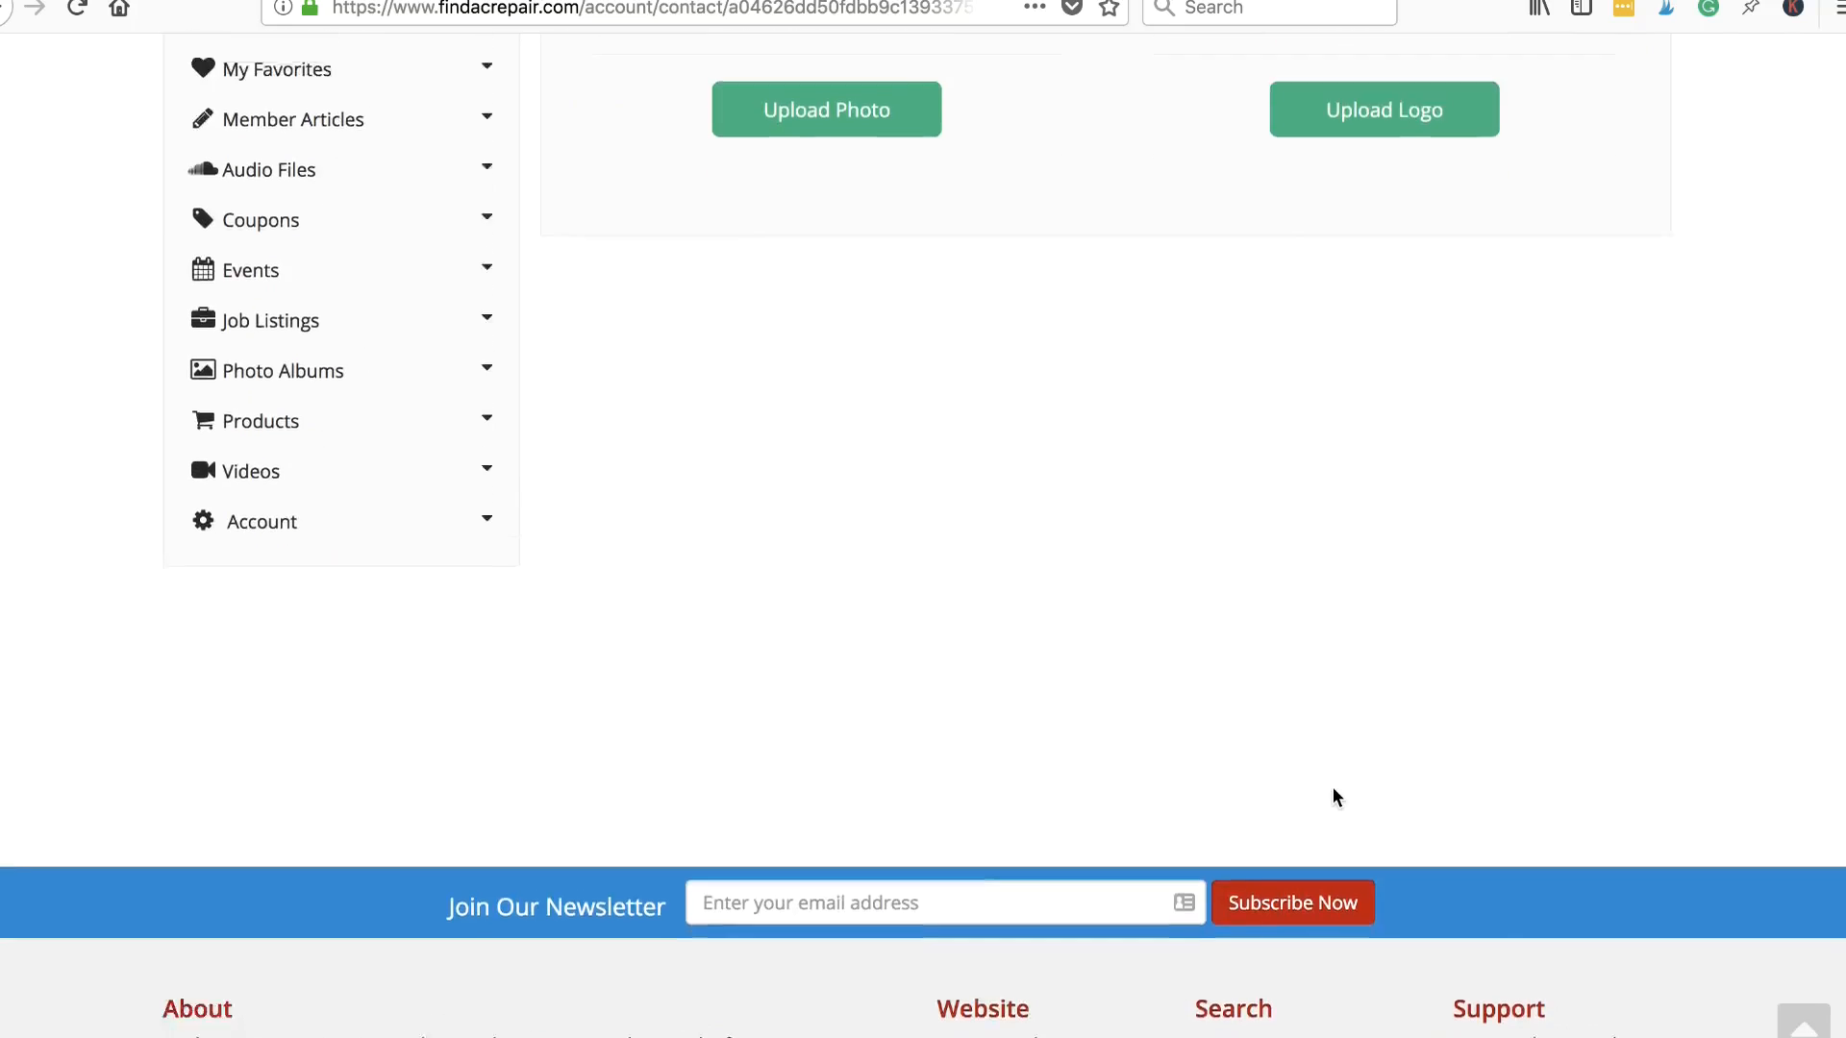
{"action": "scroll", "coordinate": [1333, 794], "scroll_direction": "up", "scroll_amount": 7}
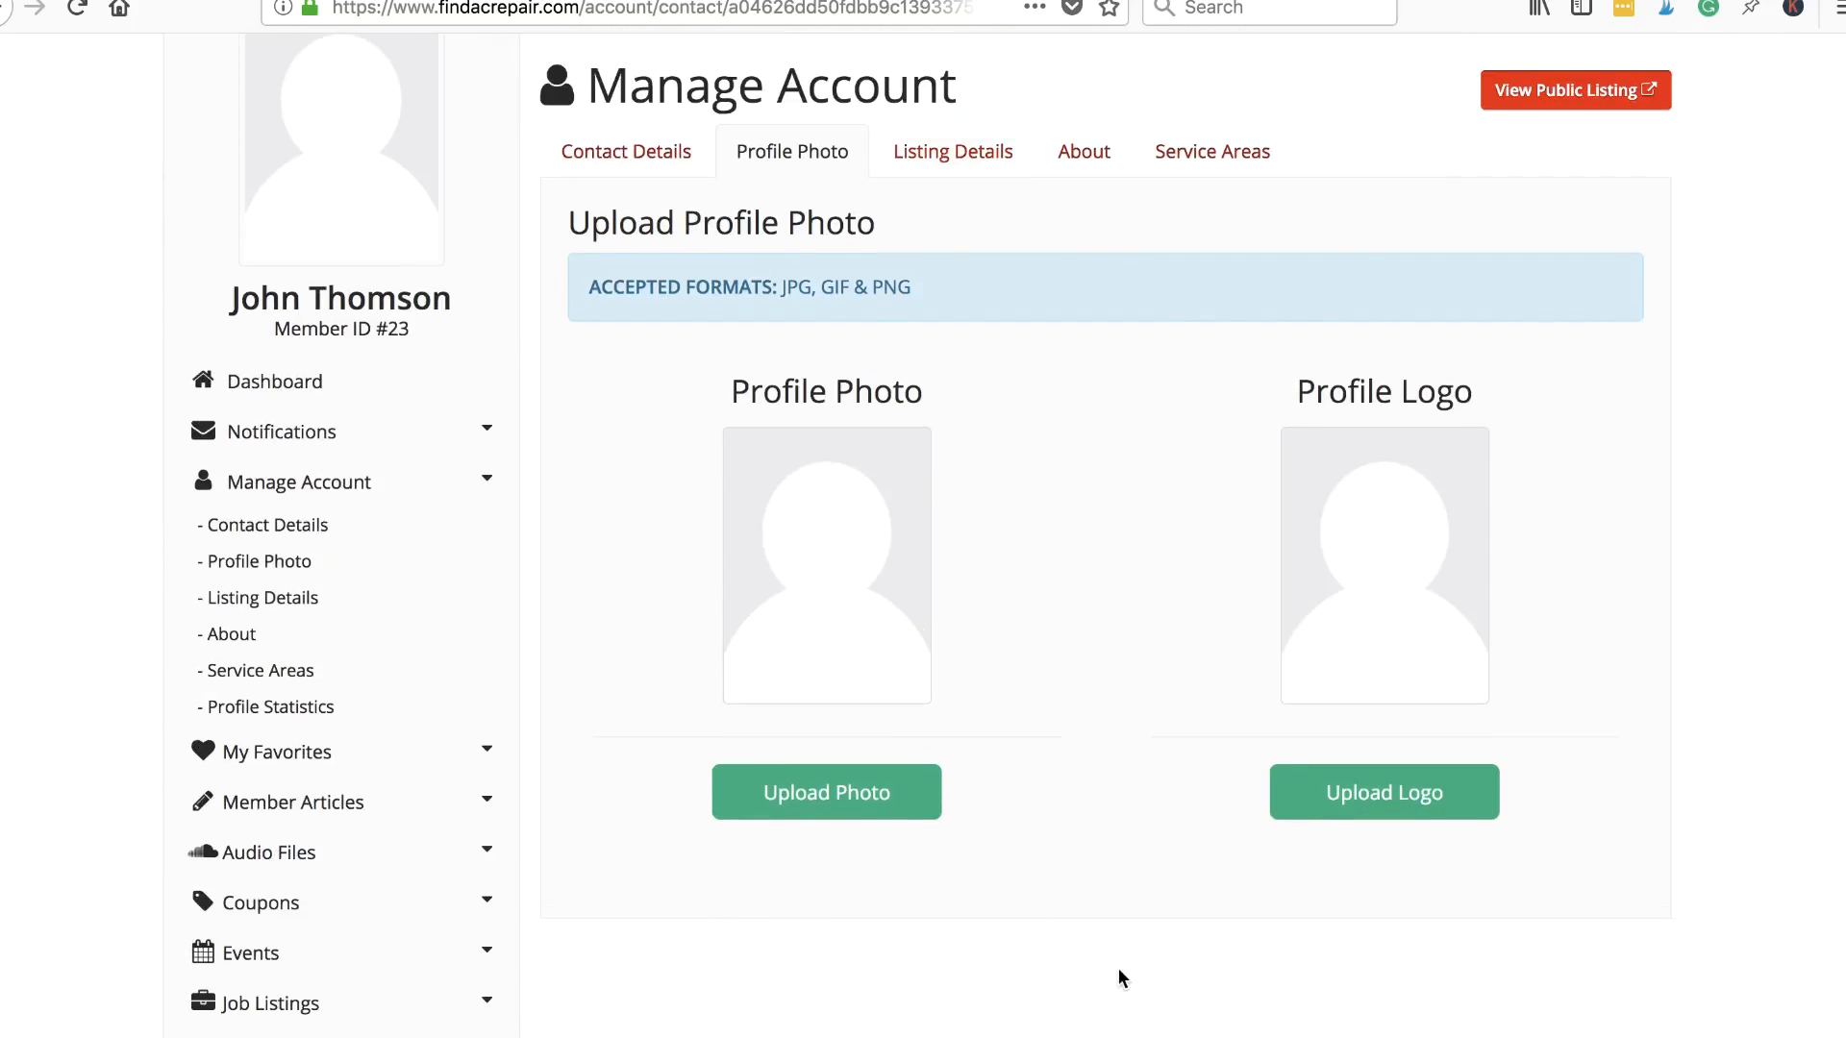
- In Listing Details, tick Air Conditioner Installation, Boiler Repair, Furnace Repair, Geothermal Repair and Water Heater Installation
{"action": "left_click", "coordinate": [959, 167]}
{"action": "scroll", "coordinate": [1144, 712], "scroll_direction": "down", "scroll_amount": 1}
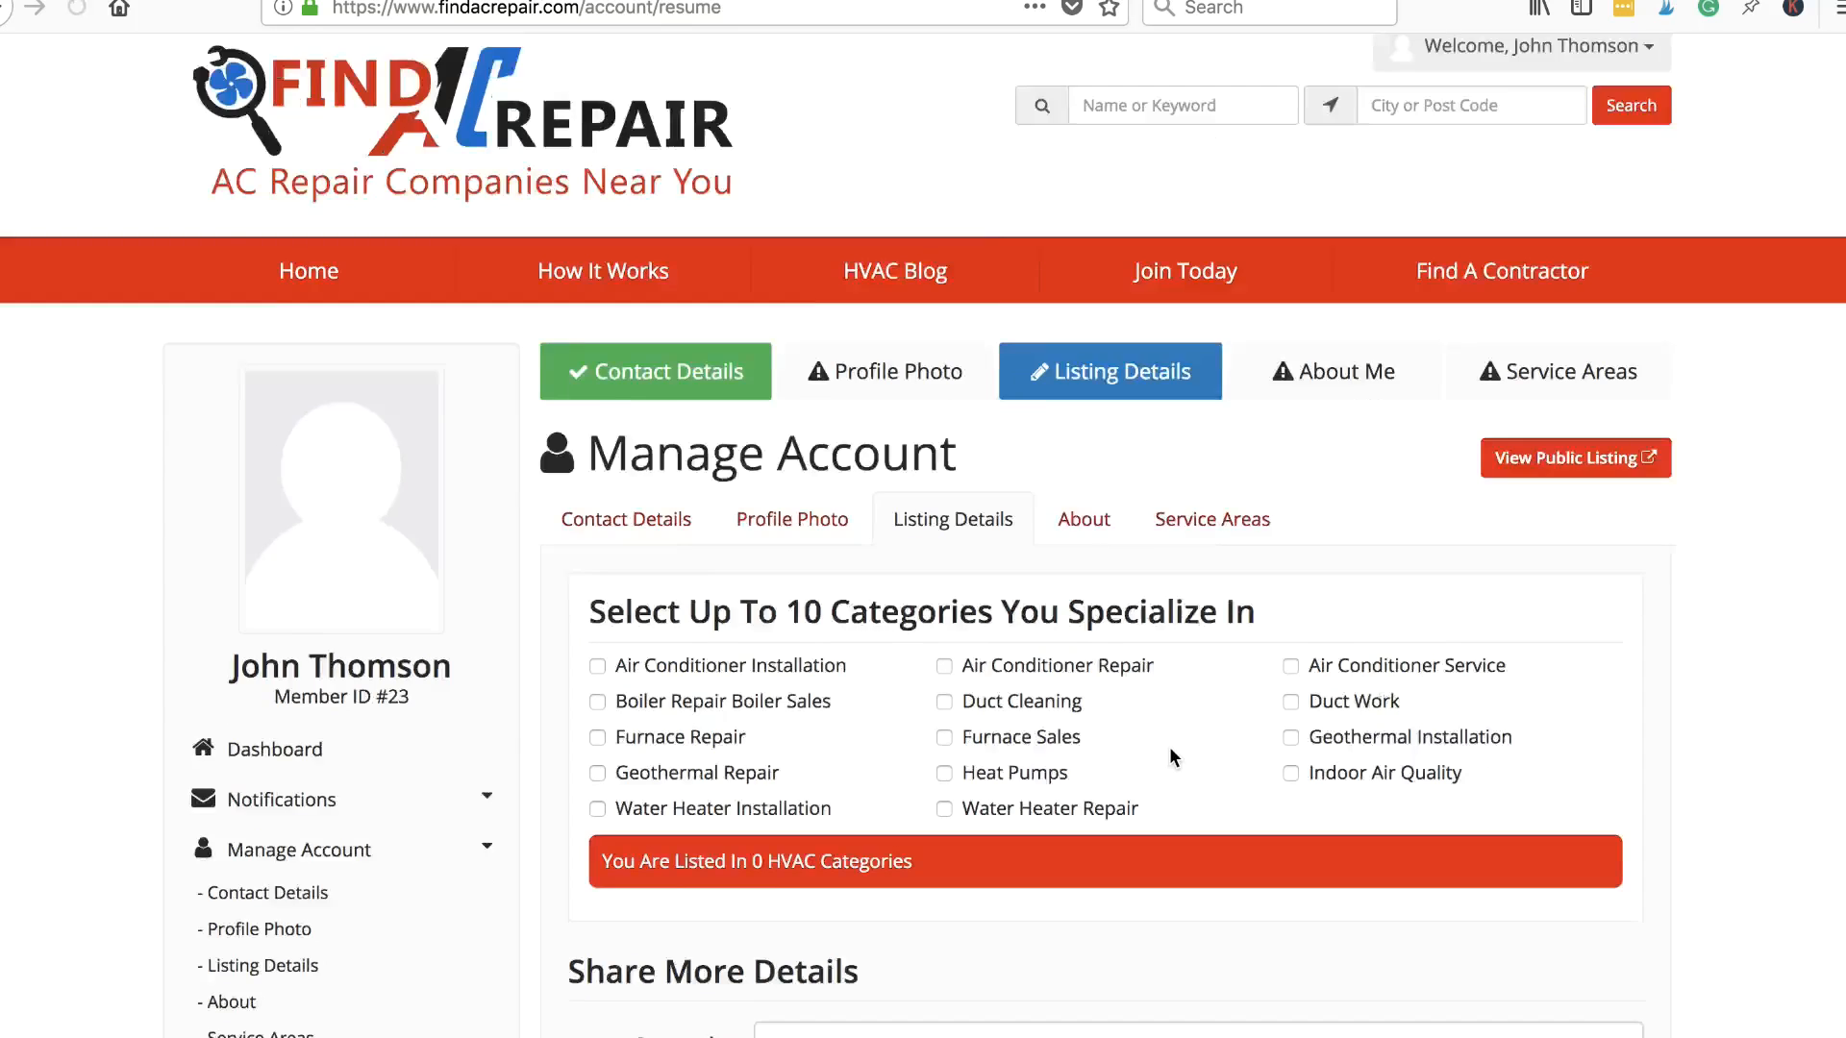
{"action": "scroll", "coordinate": [1169, 746], "scroll_direction": "down", "scroll_amount": 5}
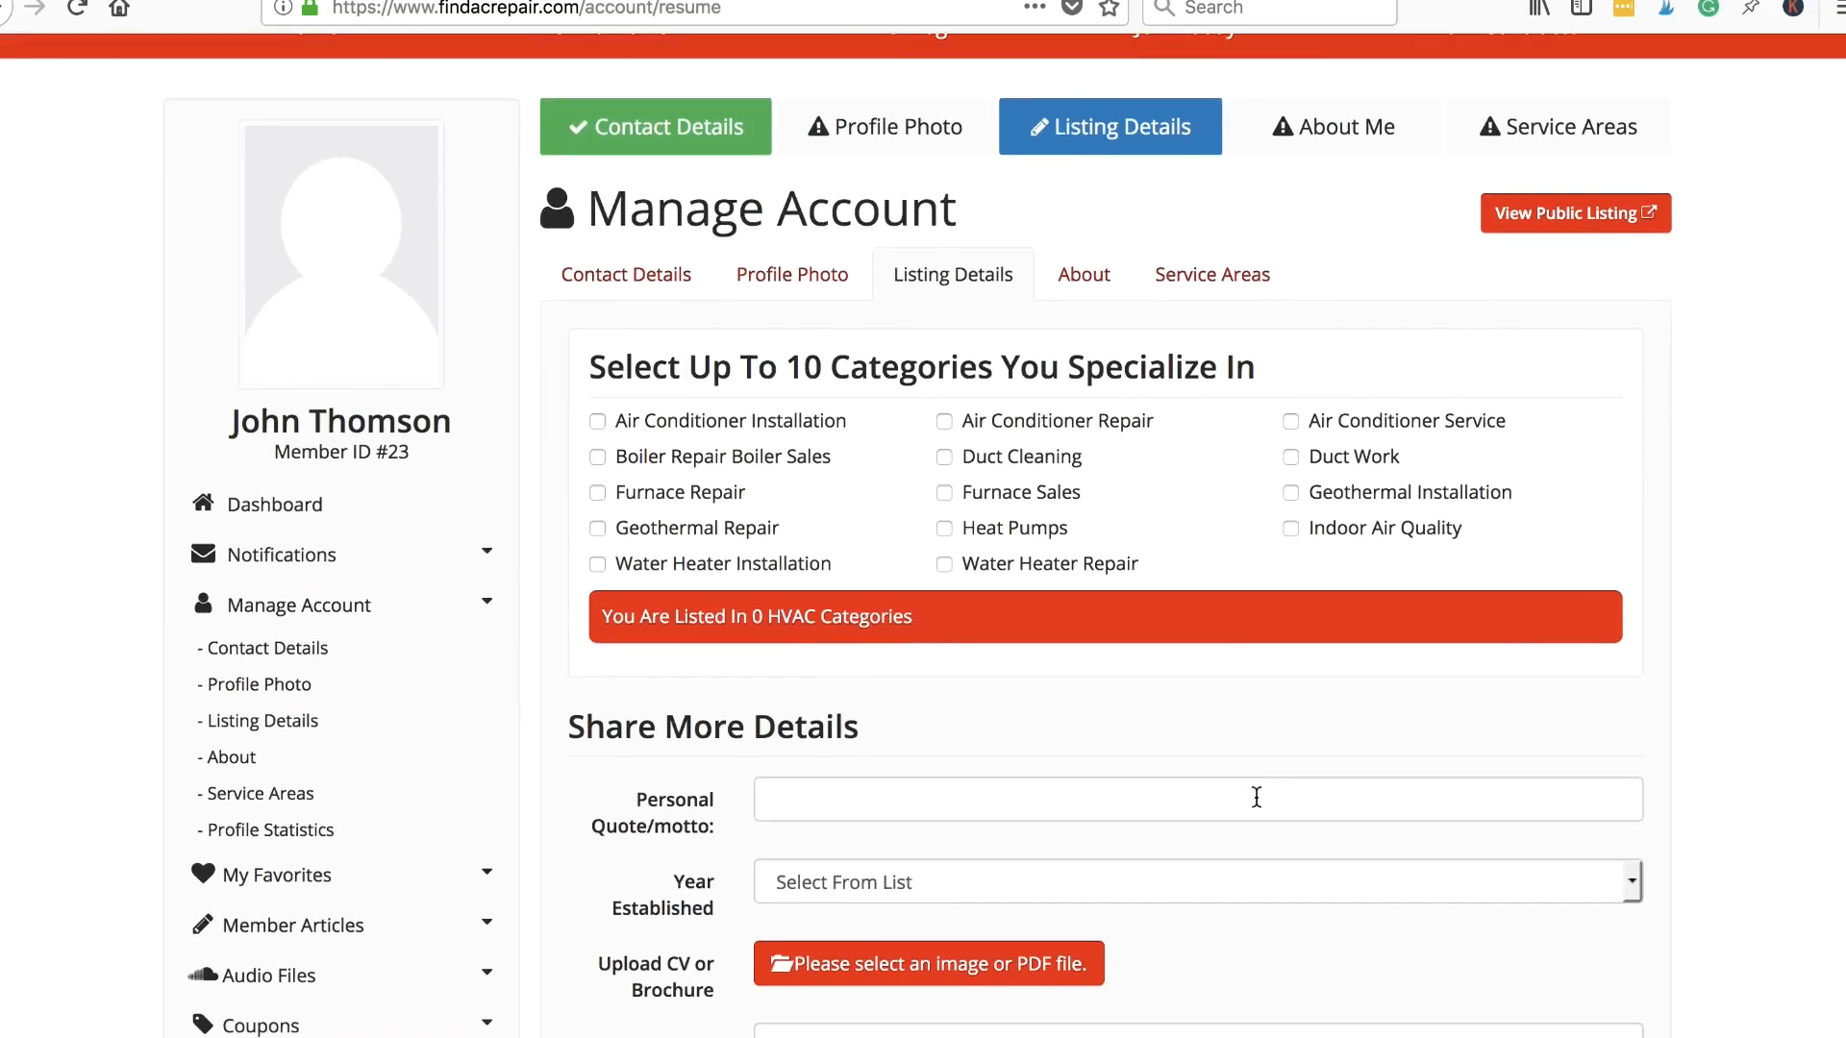
{"action": "left_click", "coordinate": [598, 420]}
{"action": "left_click", "coordinate": [597, 455]}
{"action": "left_click", "coordinate": [597, 492]}
{"action": "left_click", "coordinate": [597, 528]}
{"action": "left_click", "coordinate": [597, 563]}
- Add Heat Pumps, Water Heater Repair, Duct Cleaning and AC Repair; dismiss the 10-category limit warning
{"action": "left_click", "coordinate": [944, 528]}
{"action": "left_click", "coordinate": [944, 563]}
{"action": "left_click", "coordinate": [945, 457]}
{"action": "left_click", "coordinate": [946, 421]}
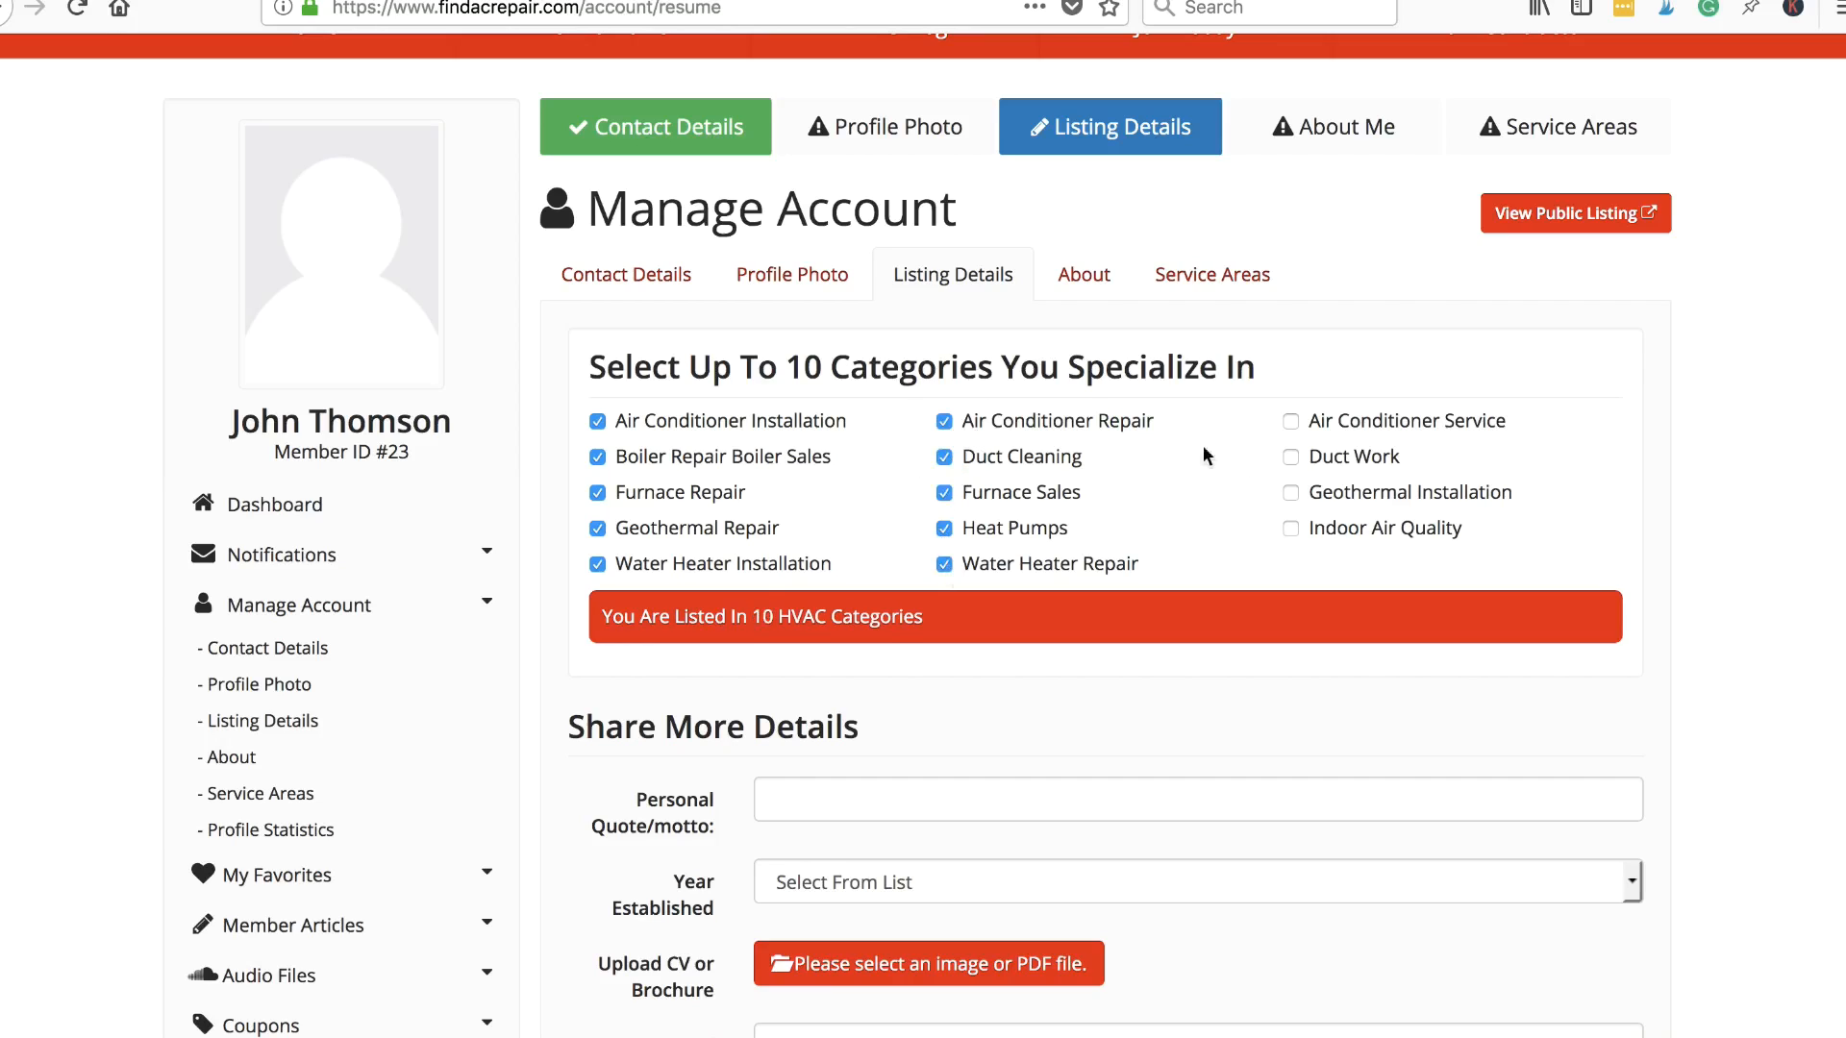
{"action": "left_click", "coordinate": [1292, 423]}
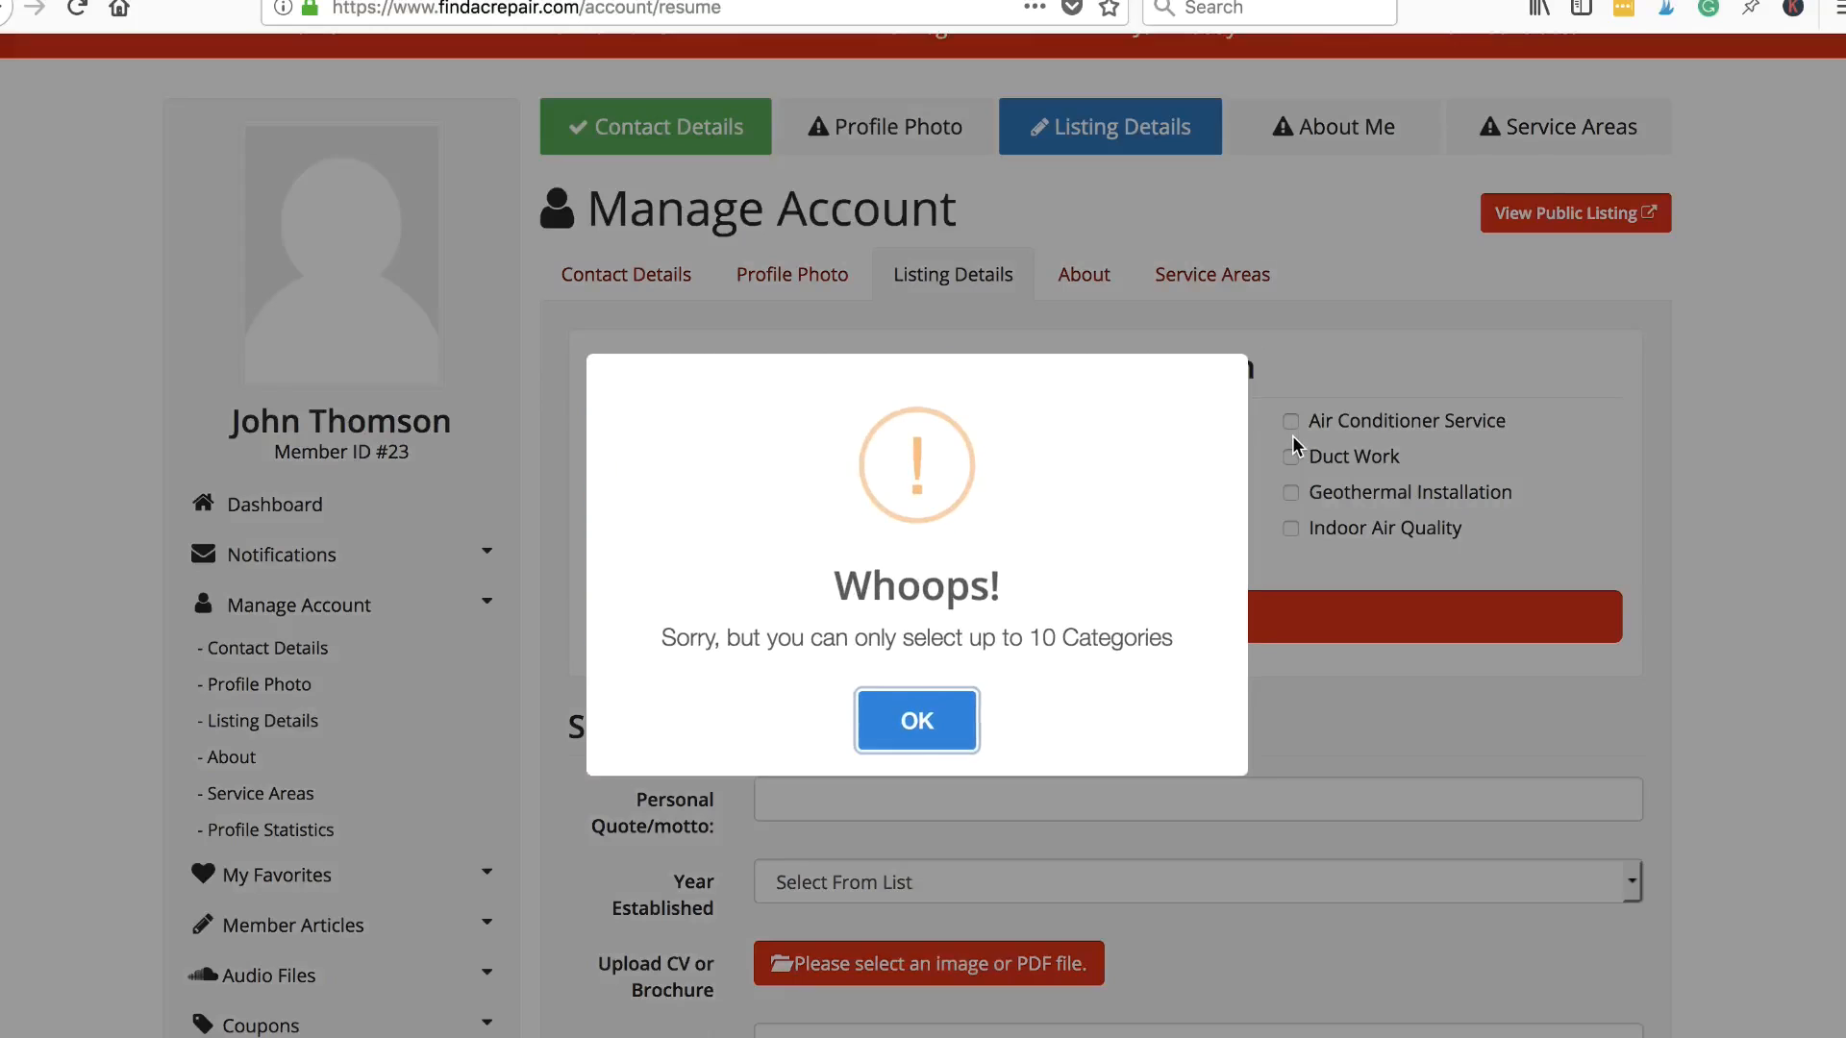
{"action": "left_click", "coordinate": [947, 713]}
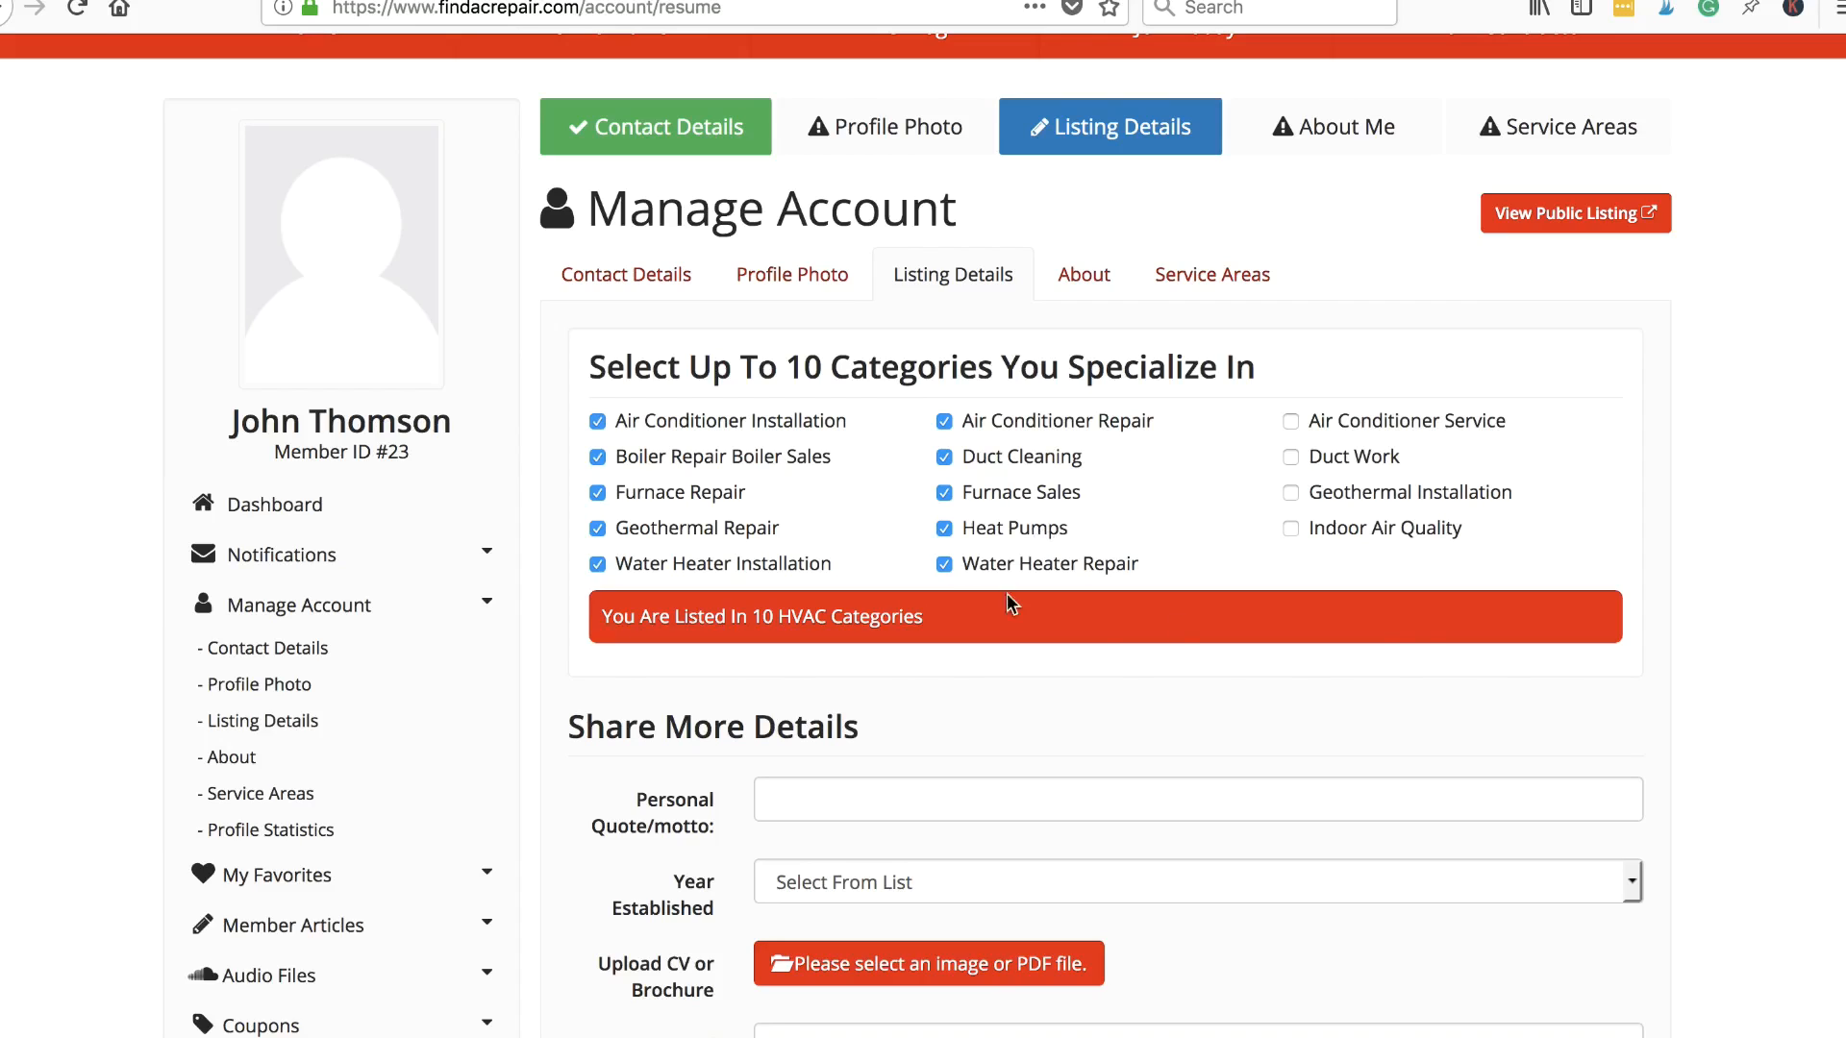
- Leave Personal Quote and Year Established blank and save the listing details
{"action": "scroll", "coordinate": [1144, 495], "scroll_direction": "down", "scroll_amount": 3}
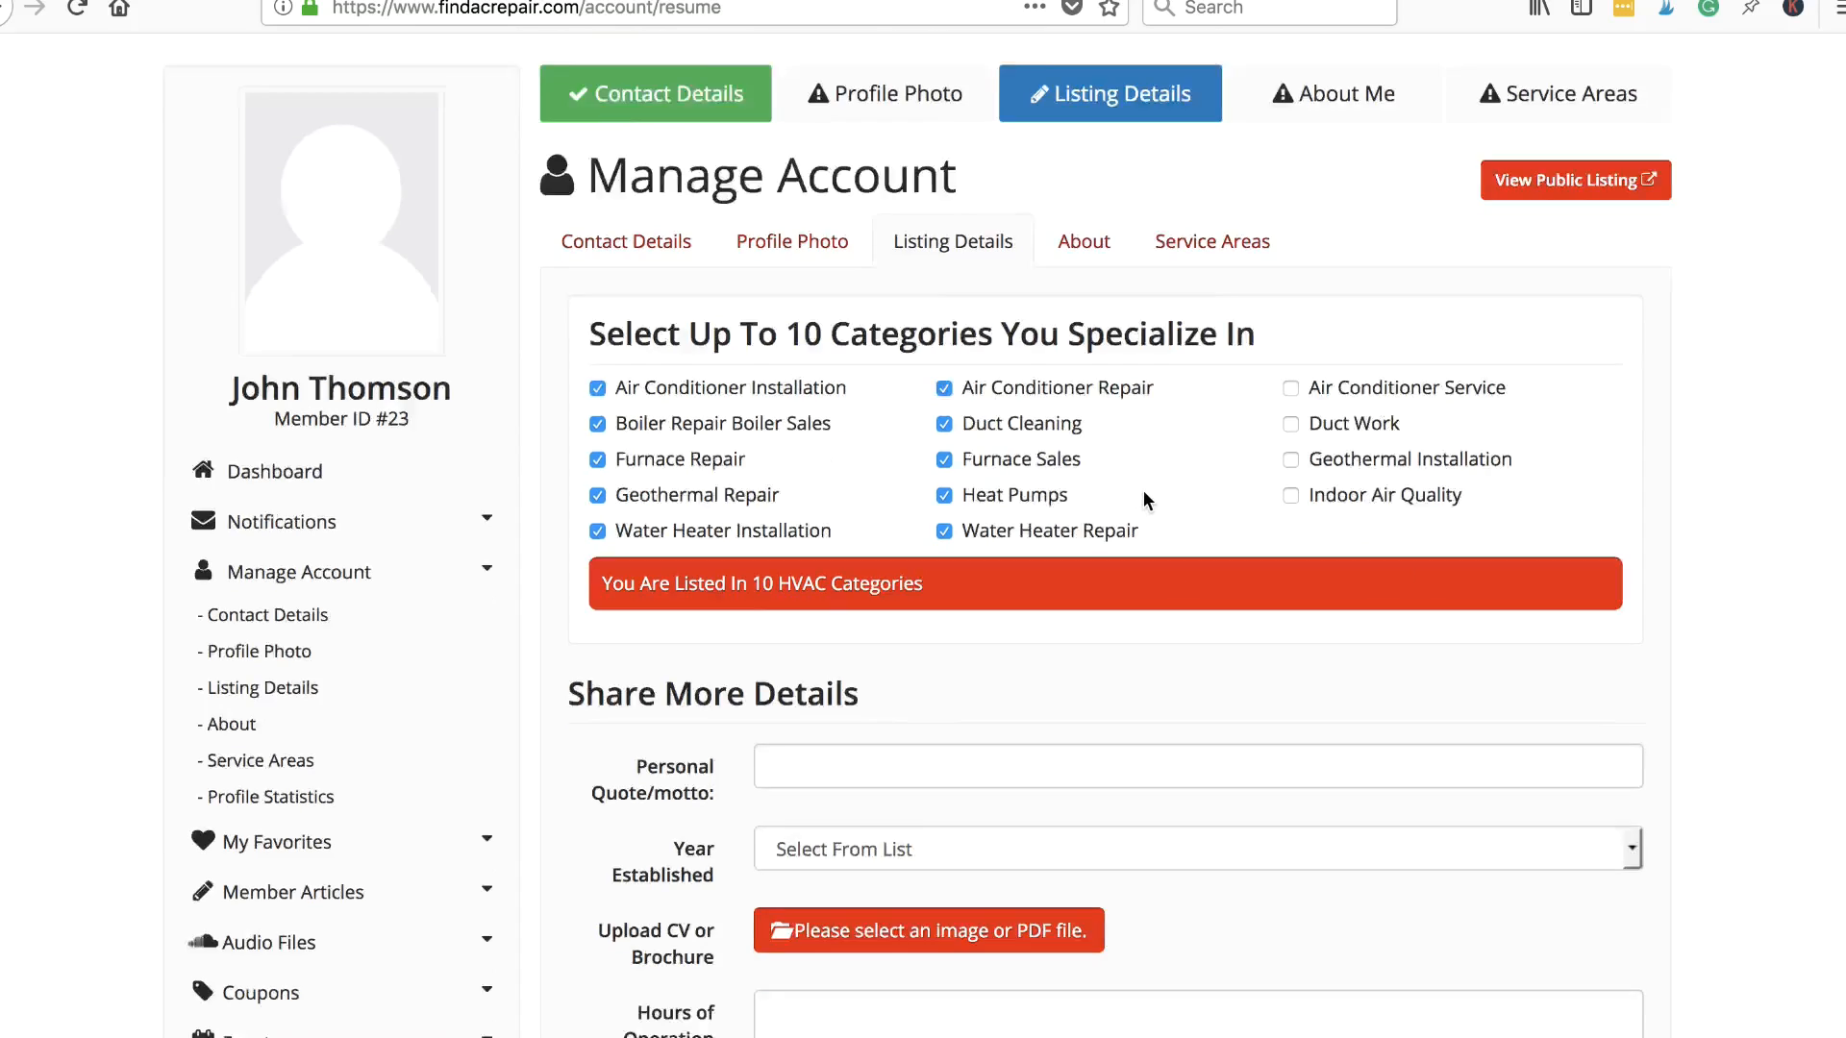
{"action": "left_click", "coordinate": [817, 667]}
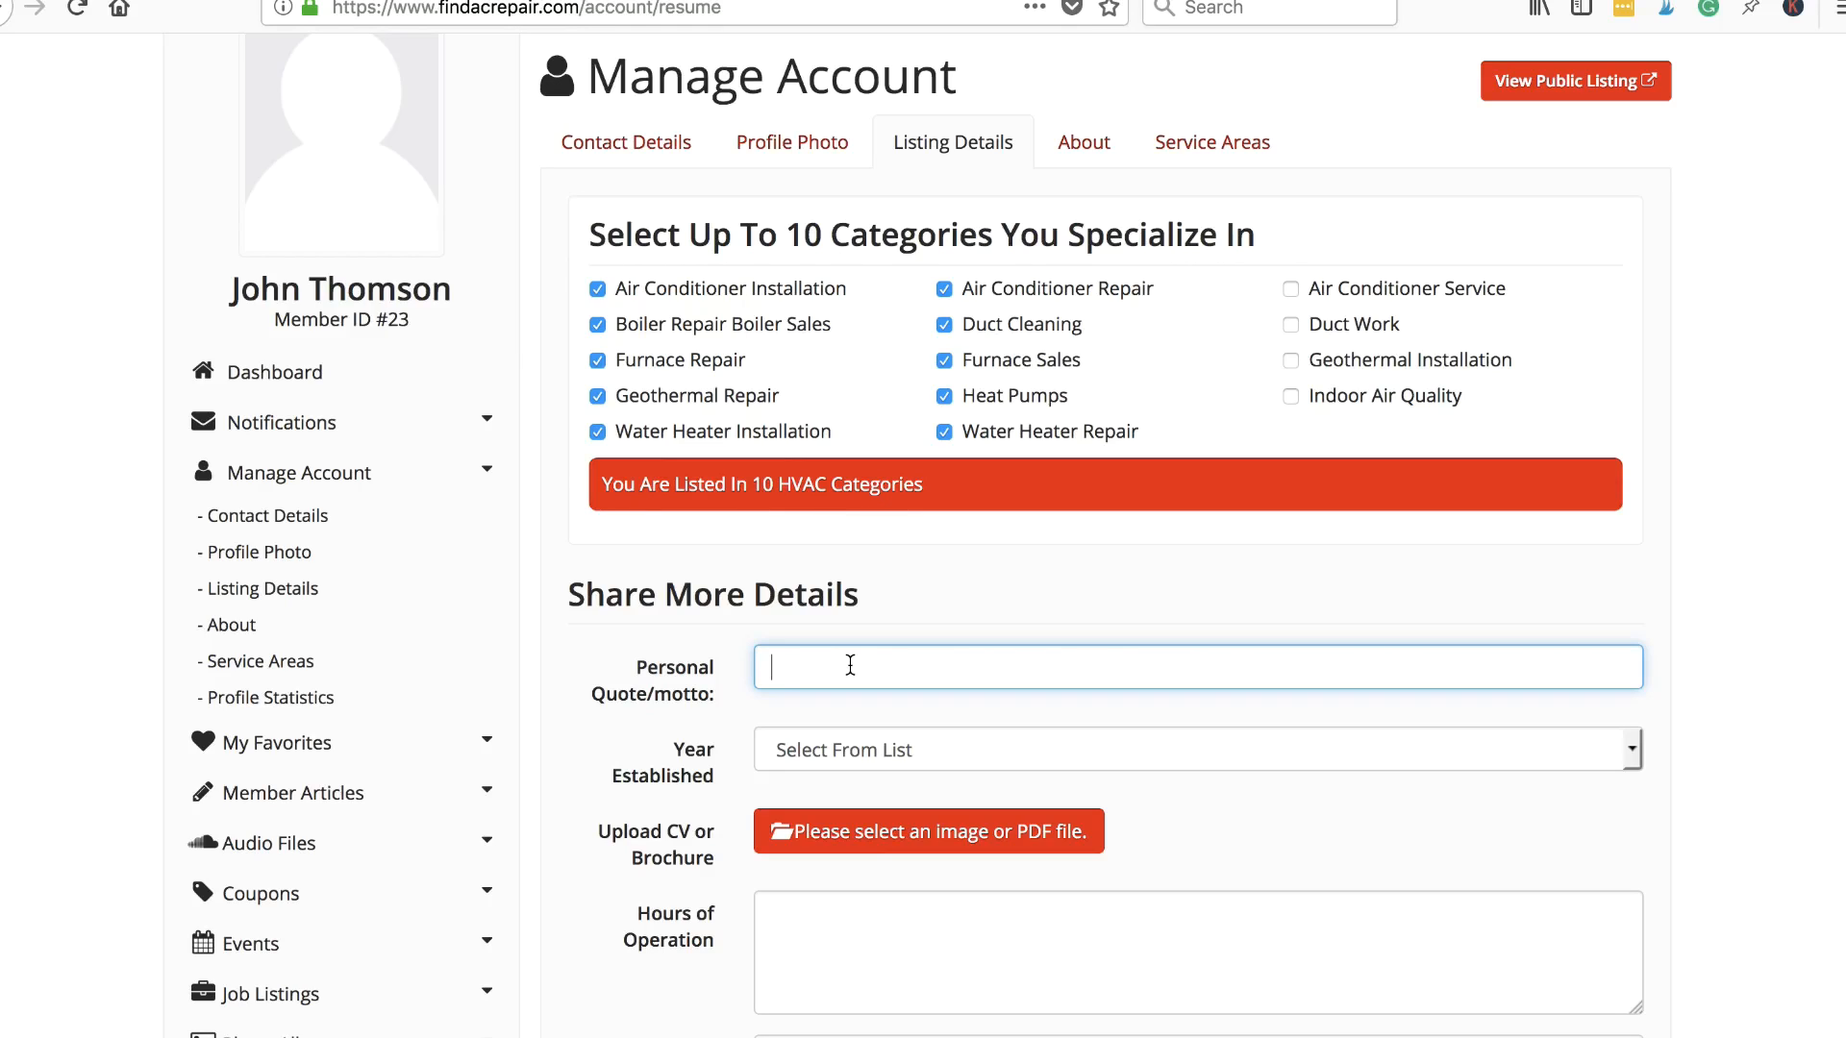
{"action": "left_click", "coordinate": [1091, 757]}
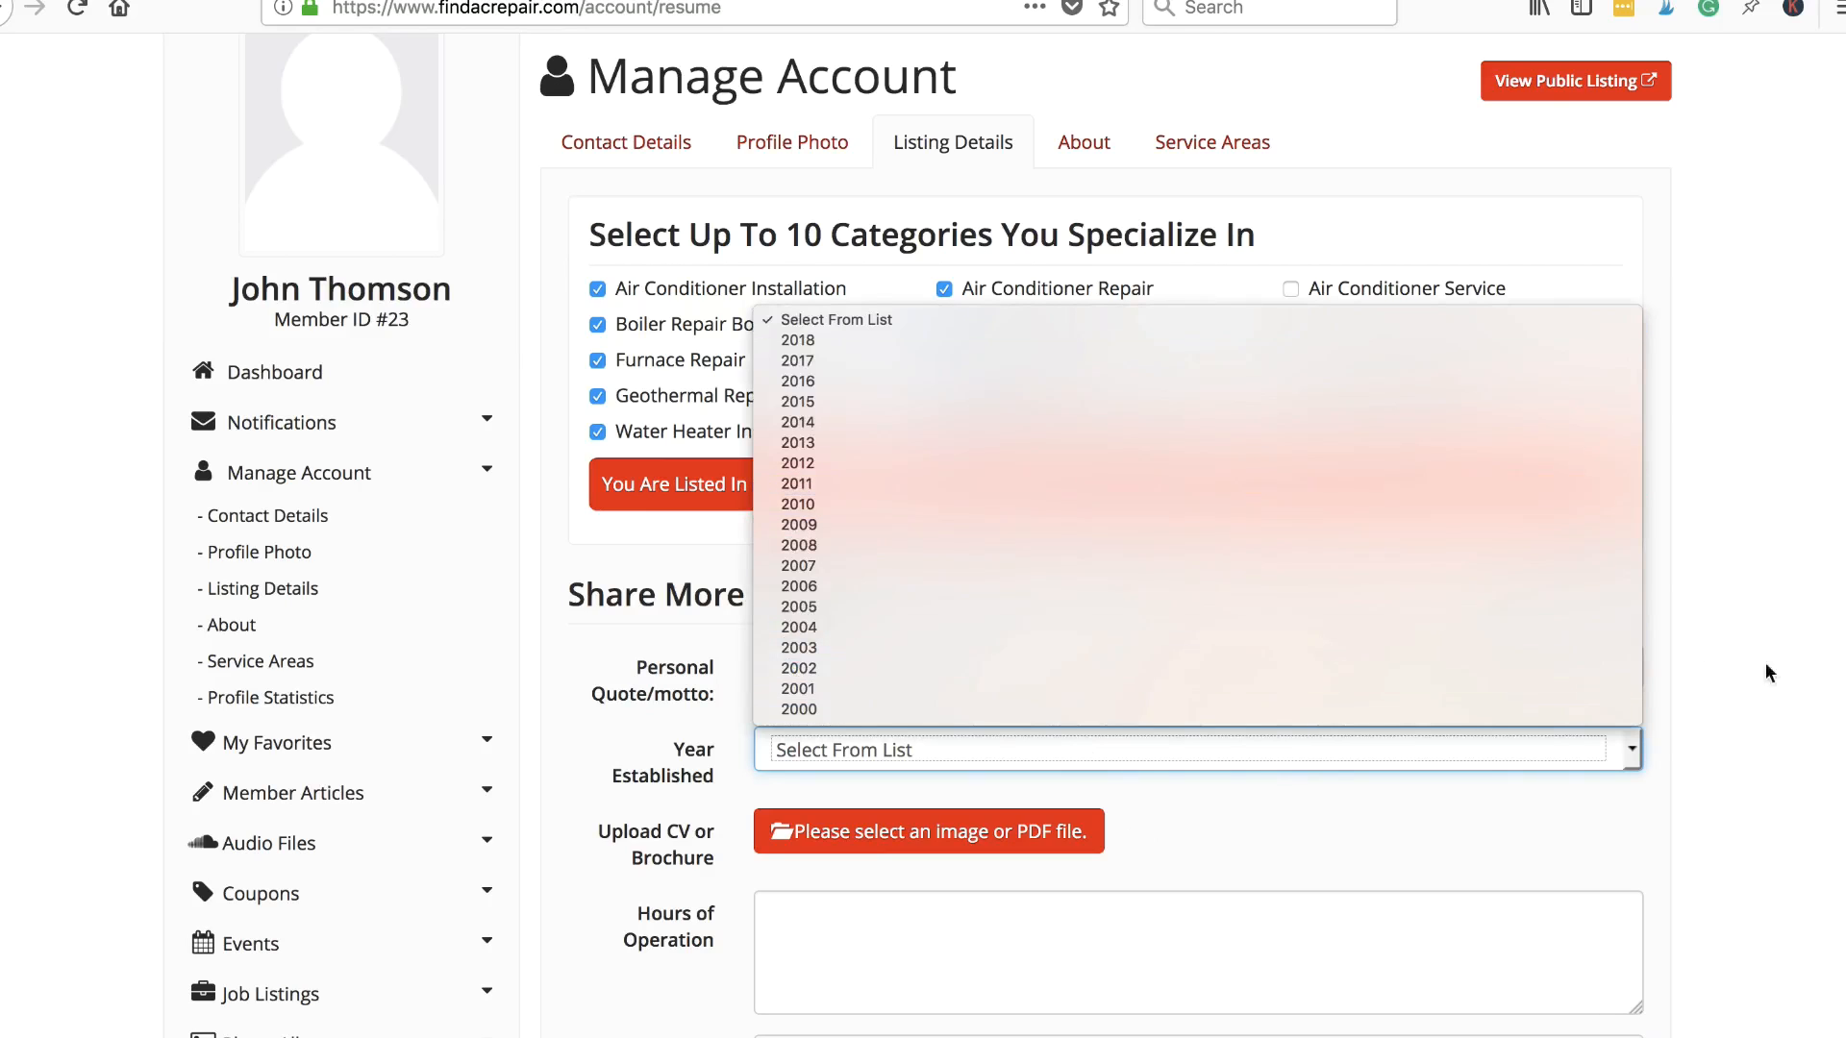
{"action": "left_click", "coordinate": [1776, 694]}
{"action": "scroll", "coordinate": [1302, 755], "scroll_direction": "down", "scroll_amount": 2}
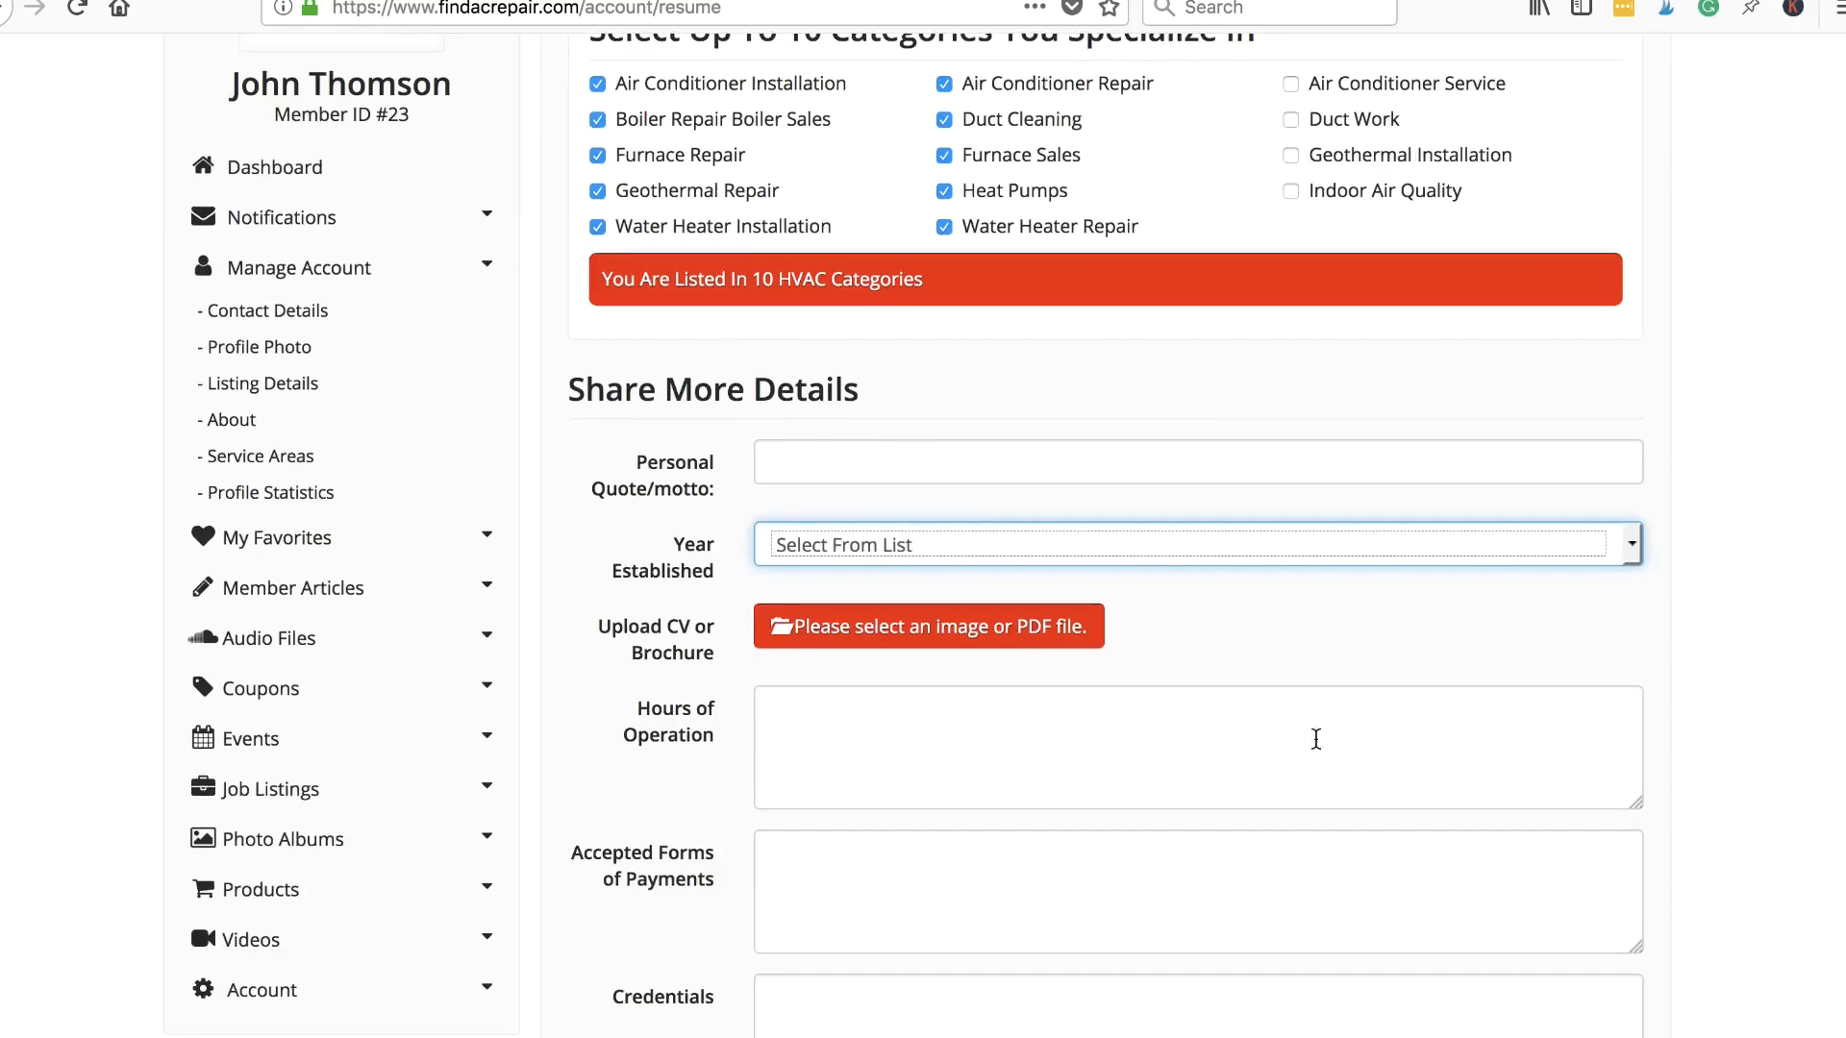
{"action": "scroll", "coordinate": [1725, 666], "scroll_direction": "down", "scroll_amount": 1}
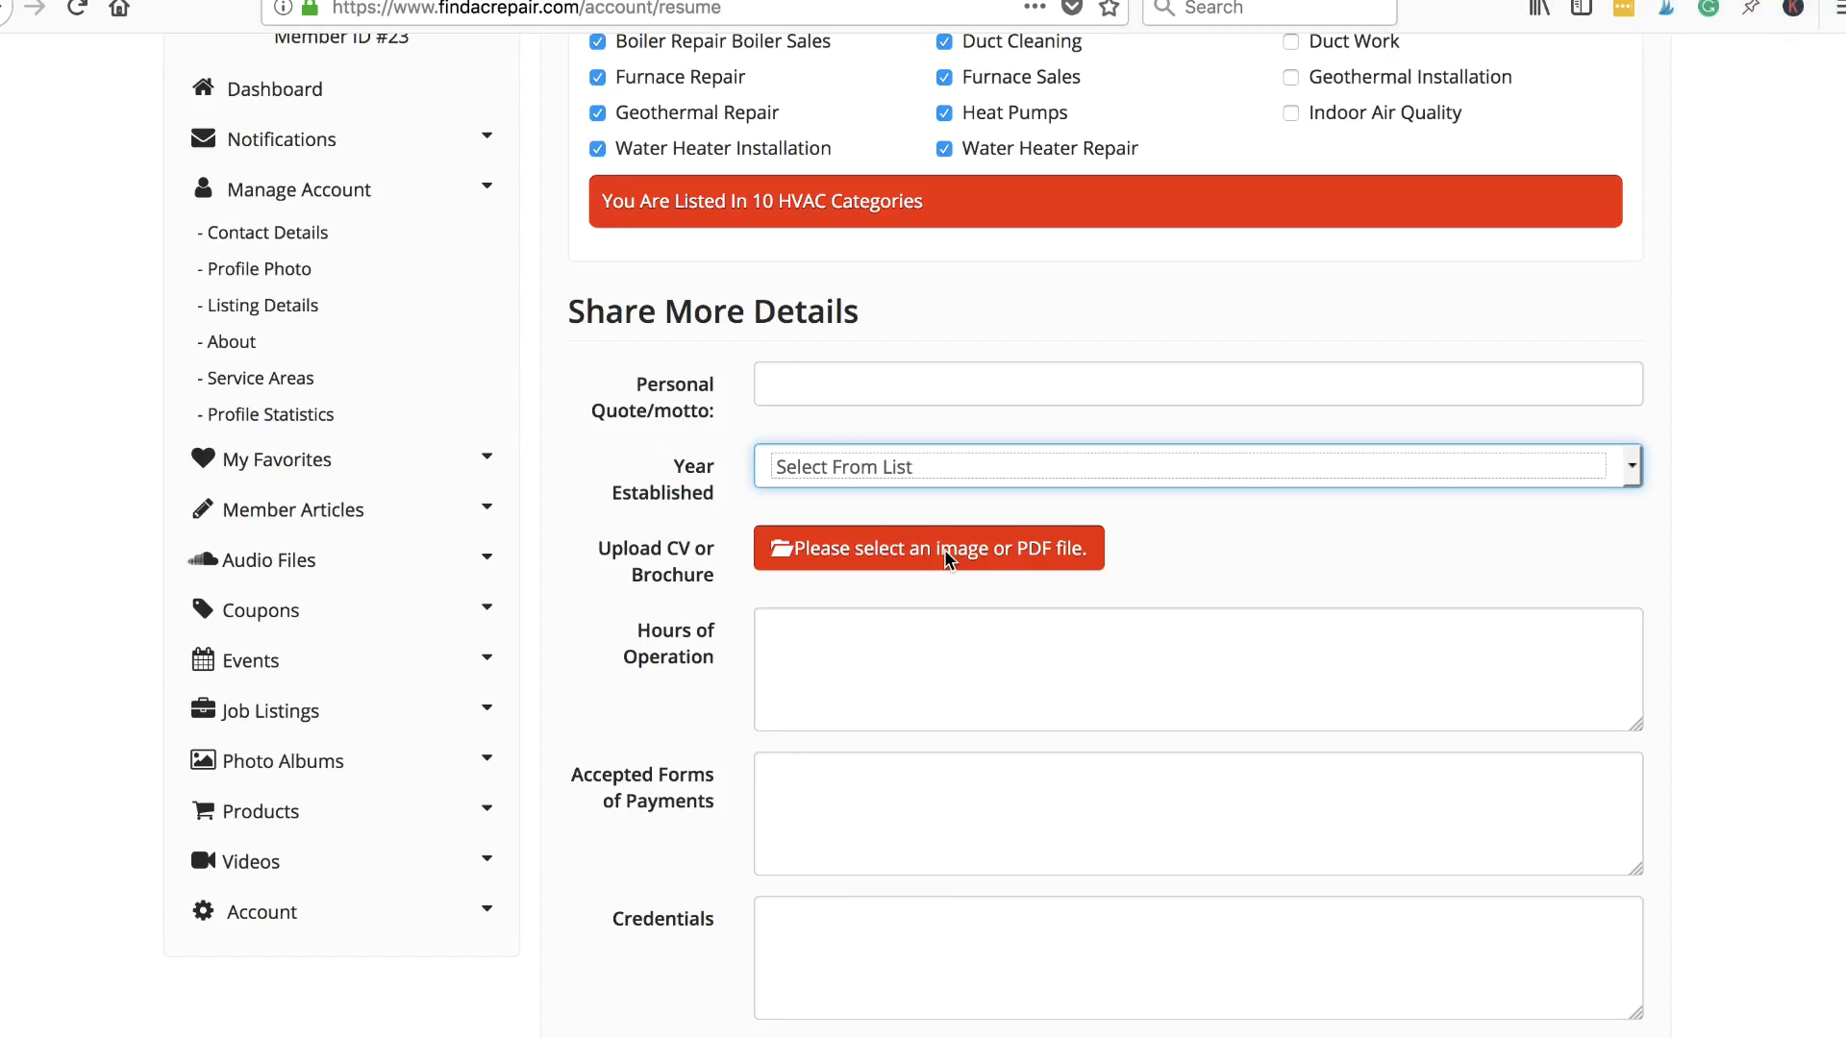
{"action": "scroll", "coordinate": [841, 656], "scroll_direction": "down", "scroll_amount": 3}
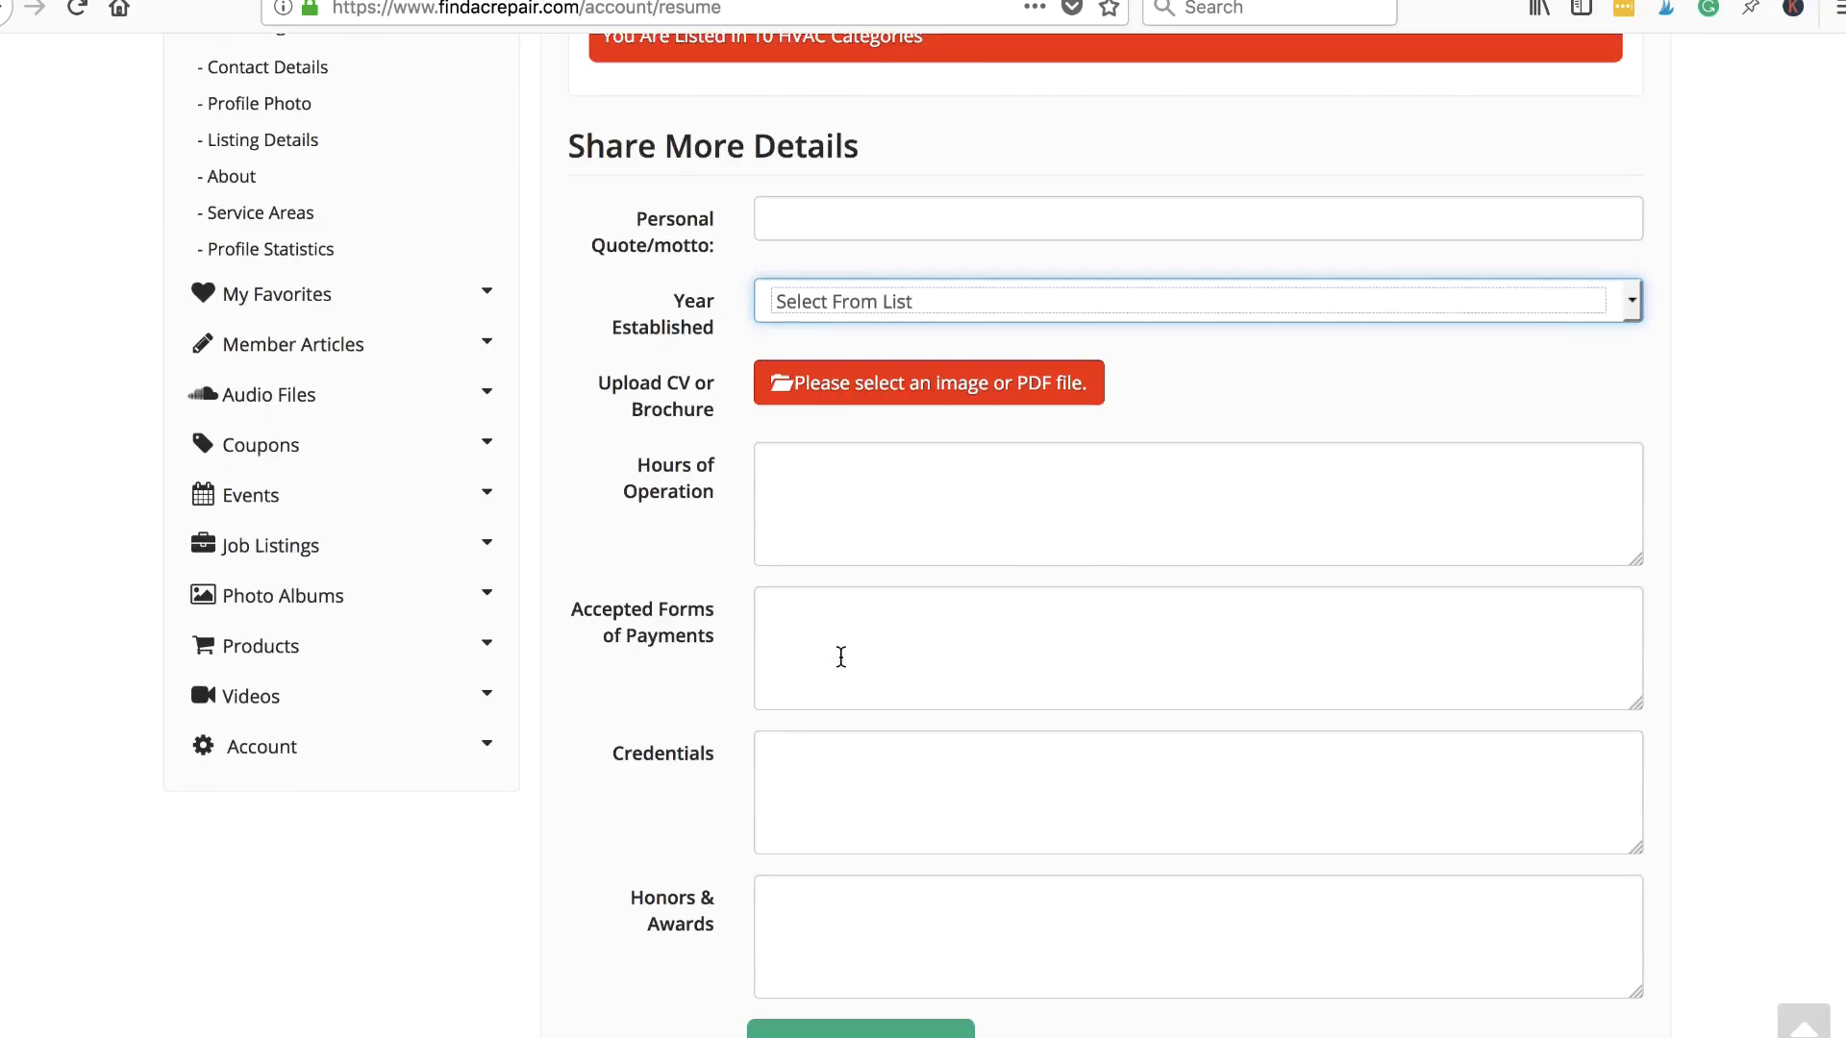
{"action": "scroll", "coordinate": [855, 780], "scroll_direction": "down", "scroll_amount": 4}
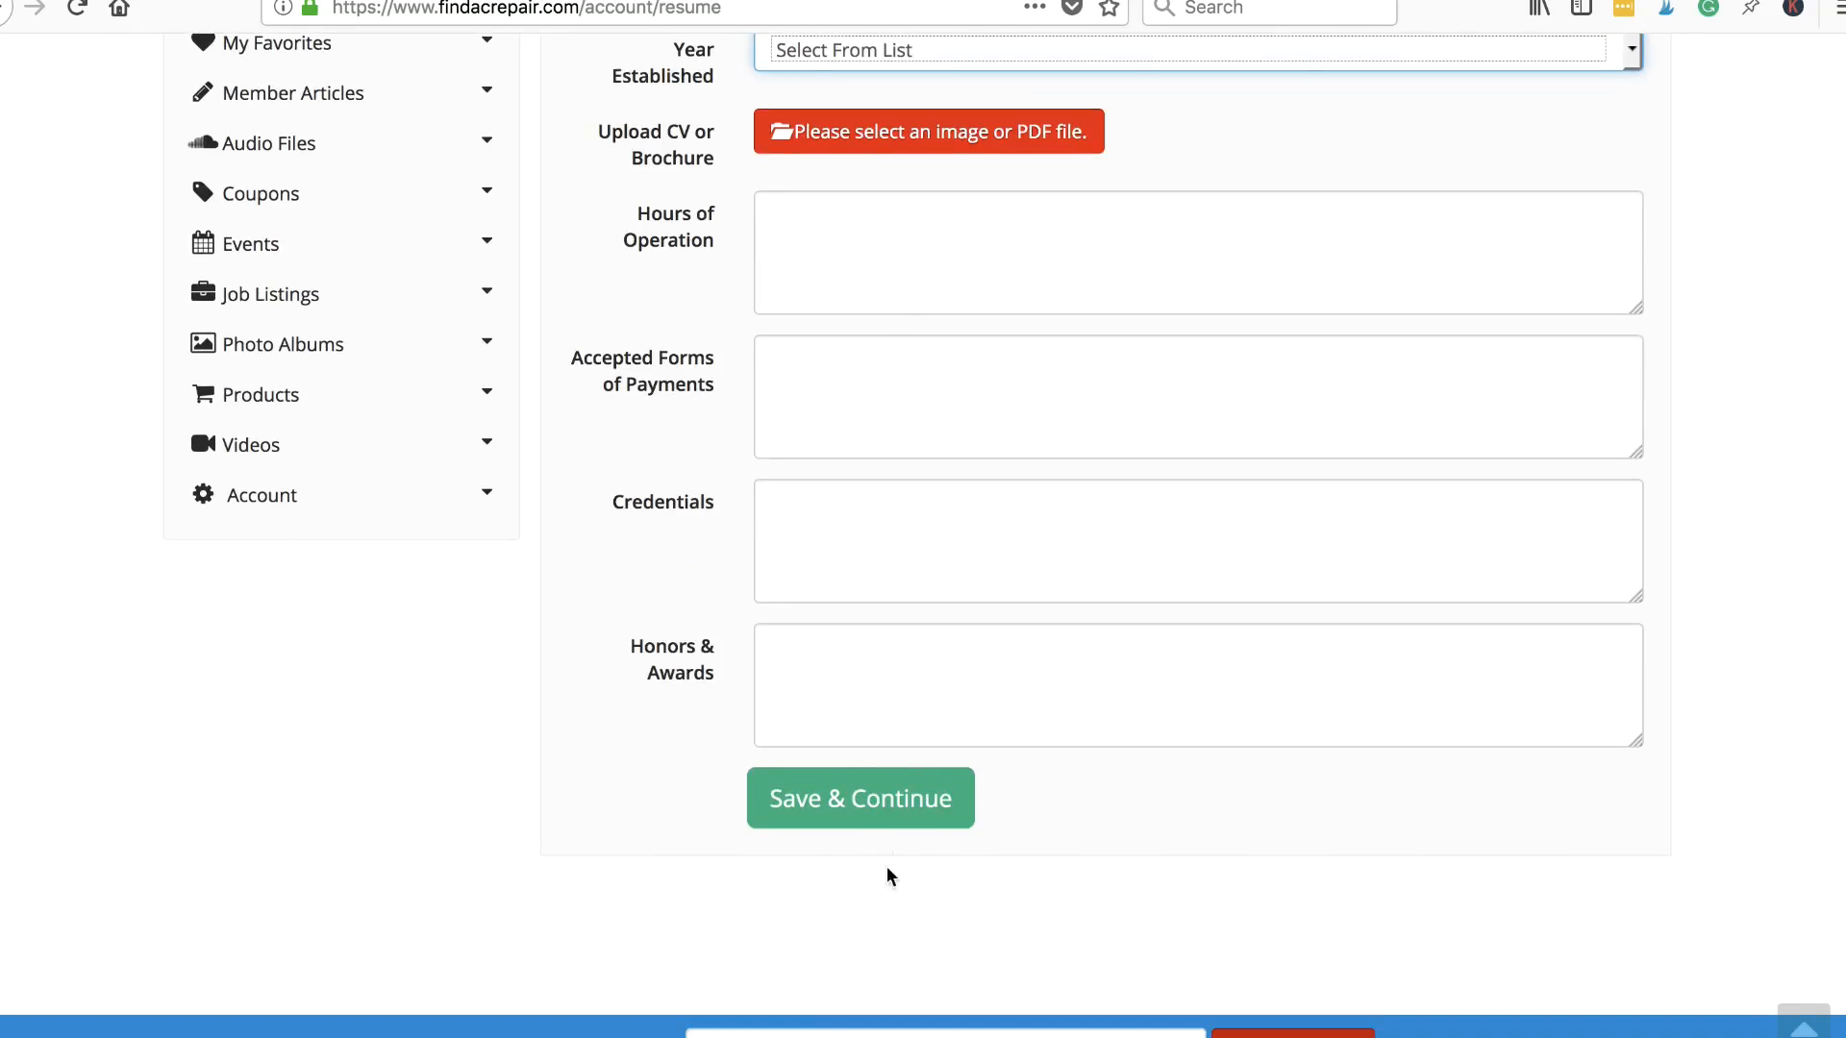
{"action": "left_click", "coordinate": [883, 799]}
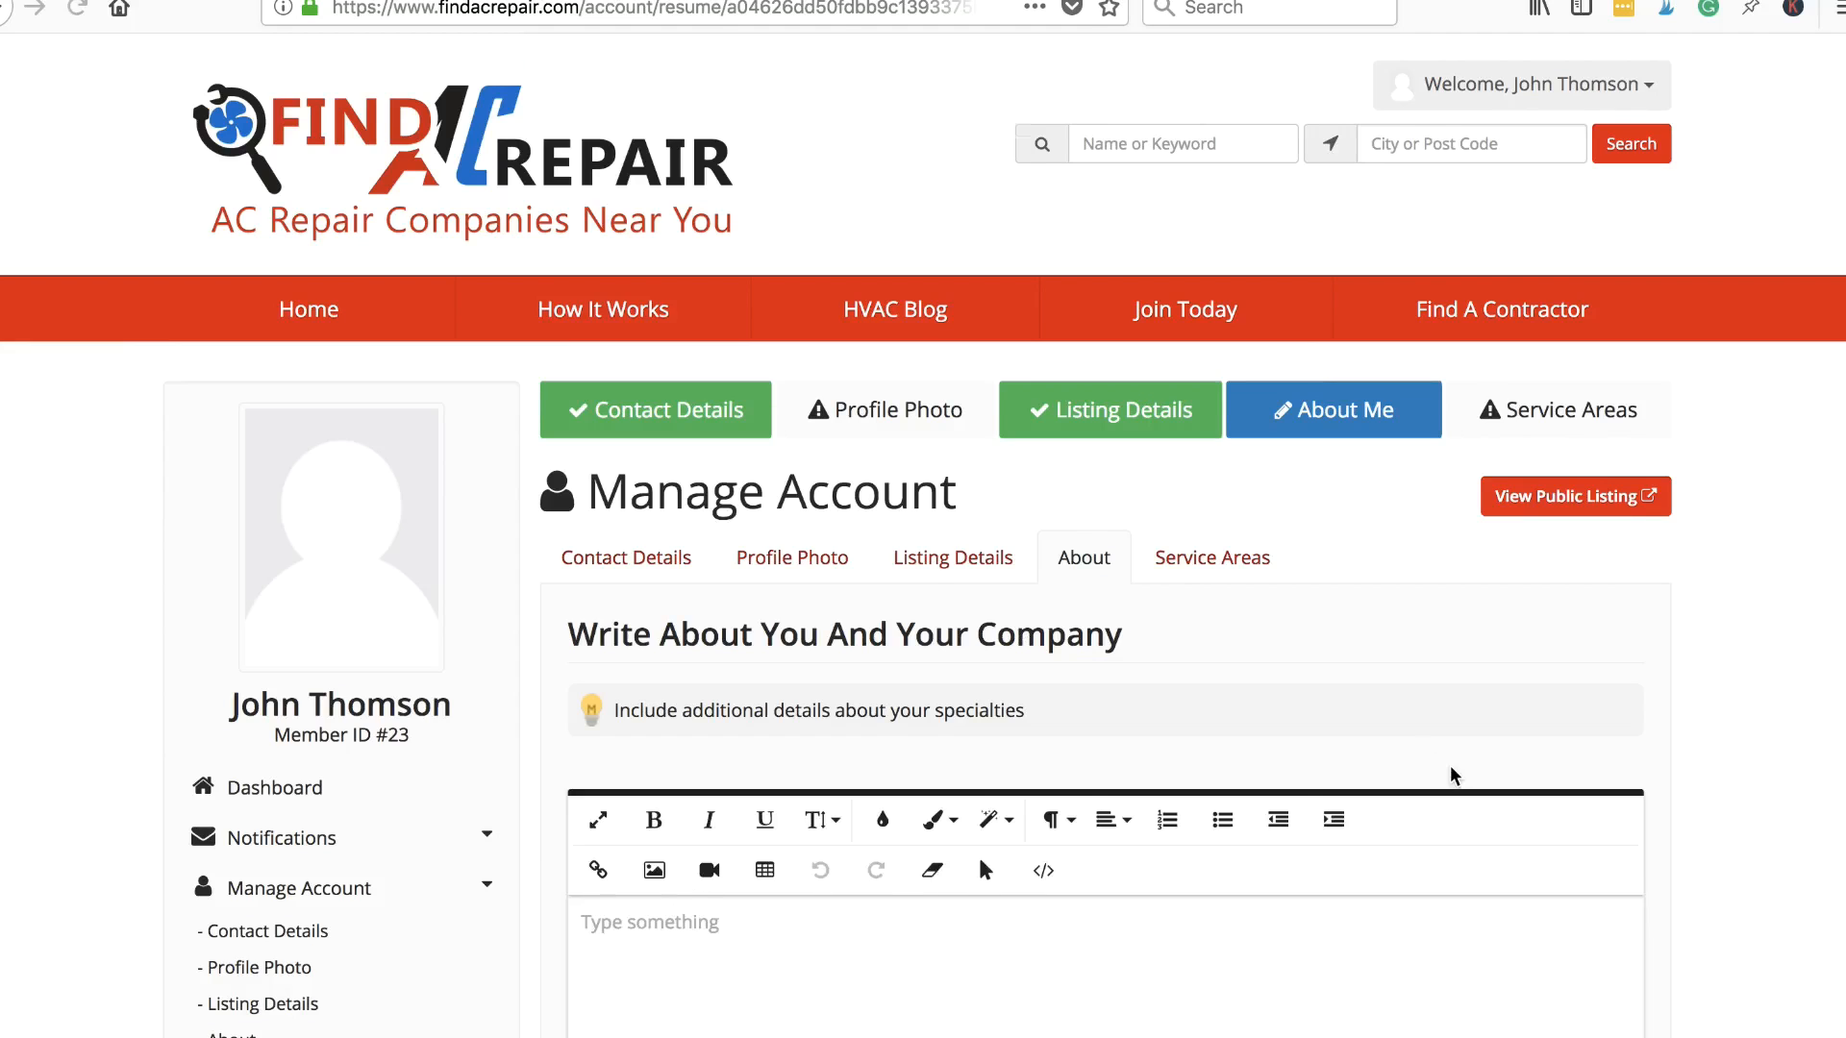
{"action": "scroll", "coordinate": [1747, 808], "scroll_direction": "down", "scroll_amount": 5}
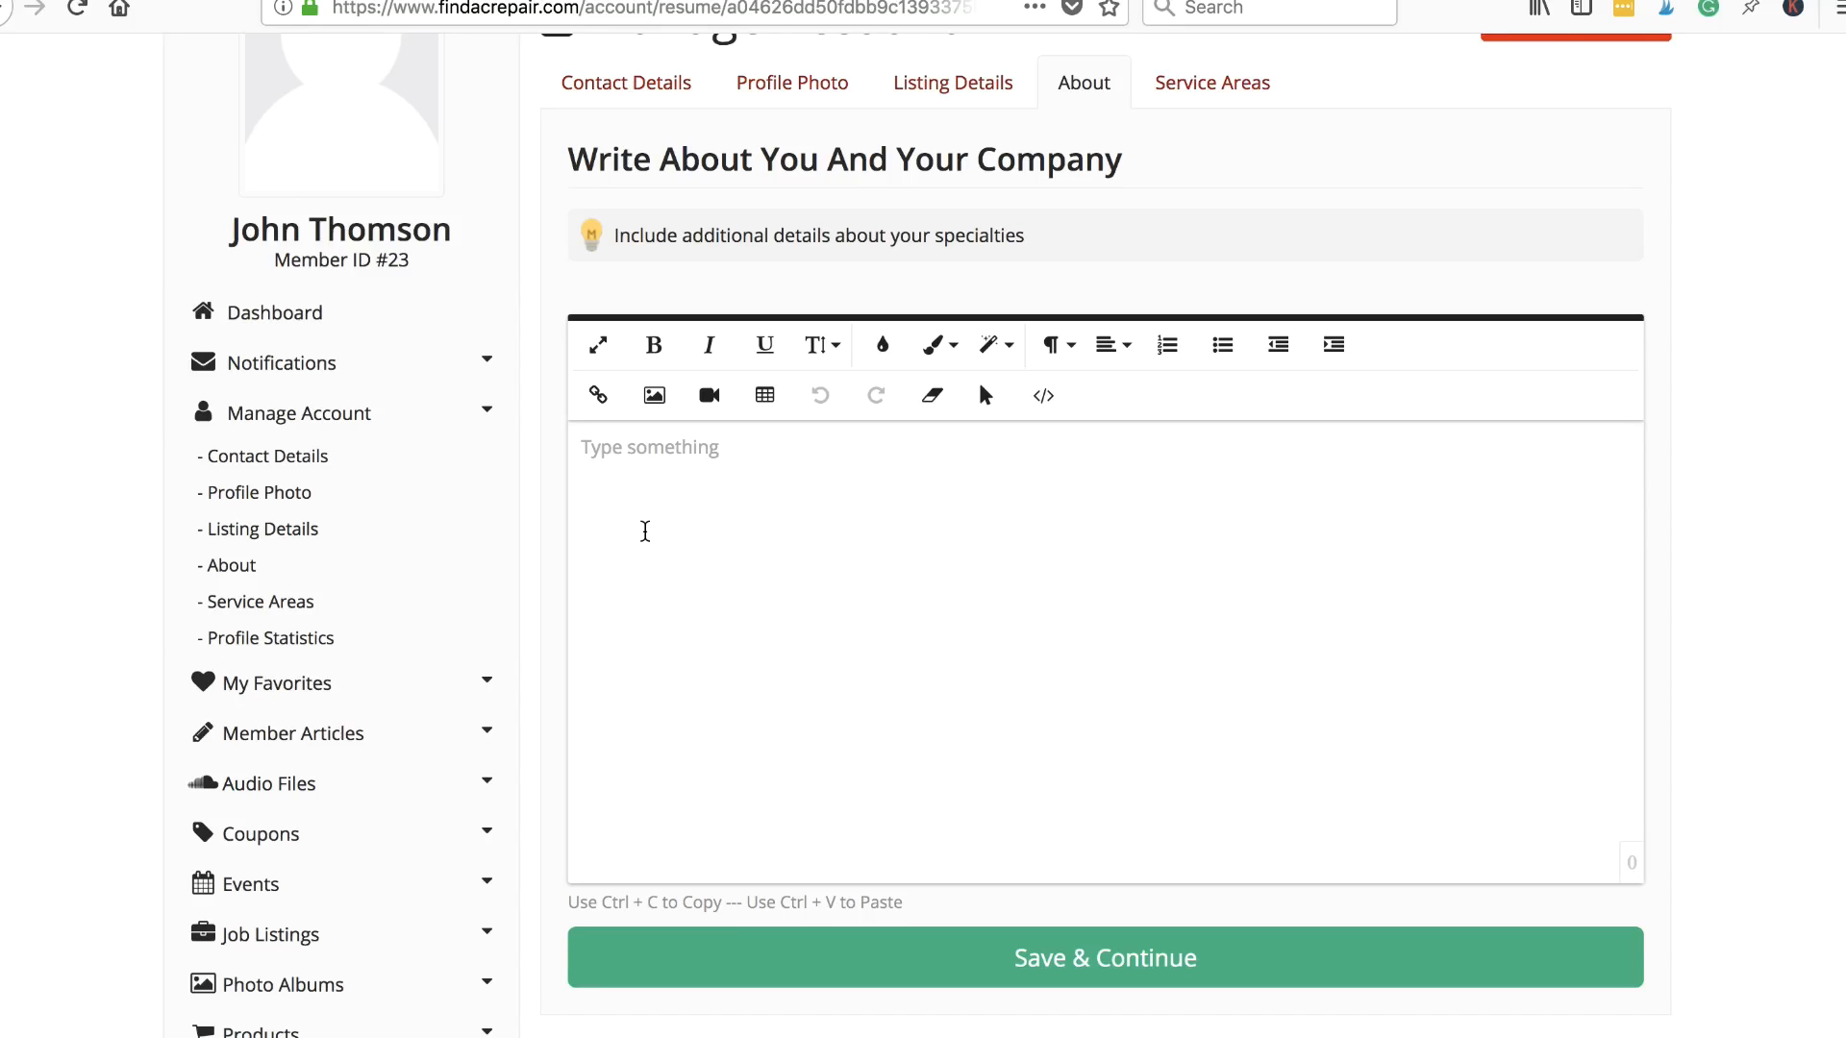
- Type 'AC Repair Texas' on a new line in the About editor
{"action": "left_click", "coordinate": [684, 505]}
{"action": "key", "text": "Return"}
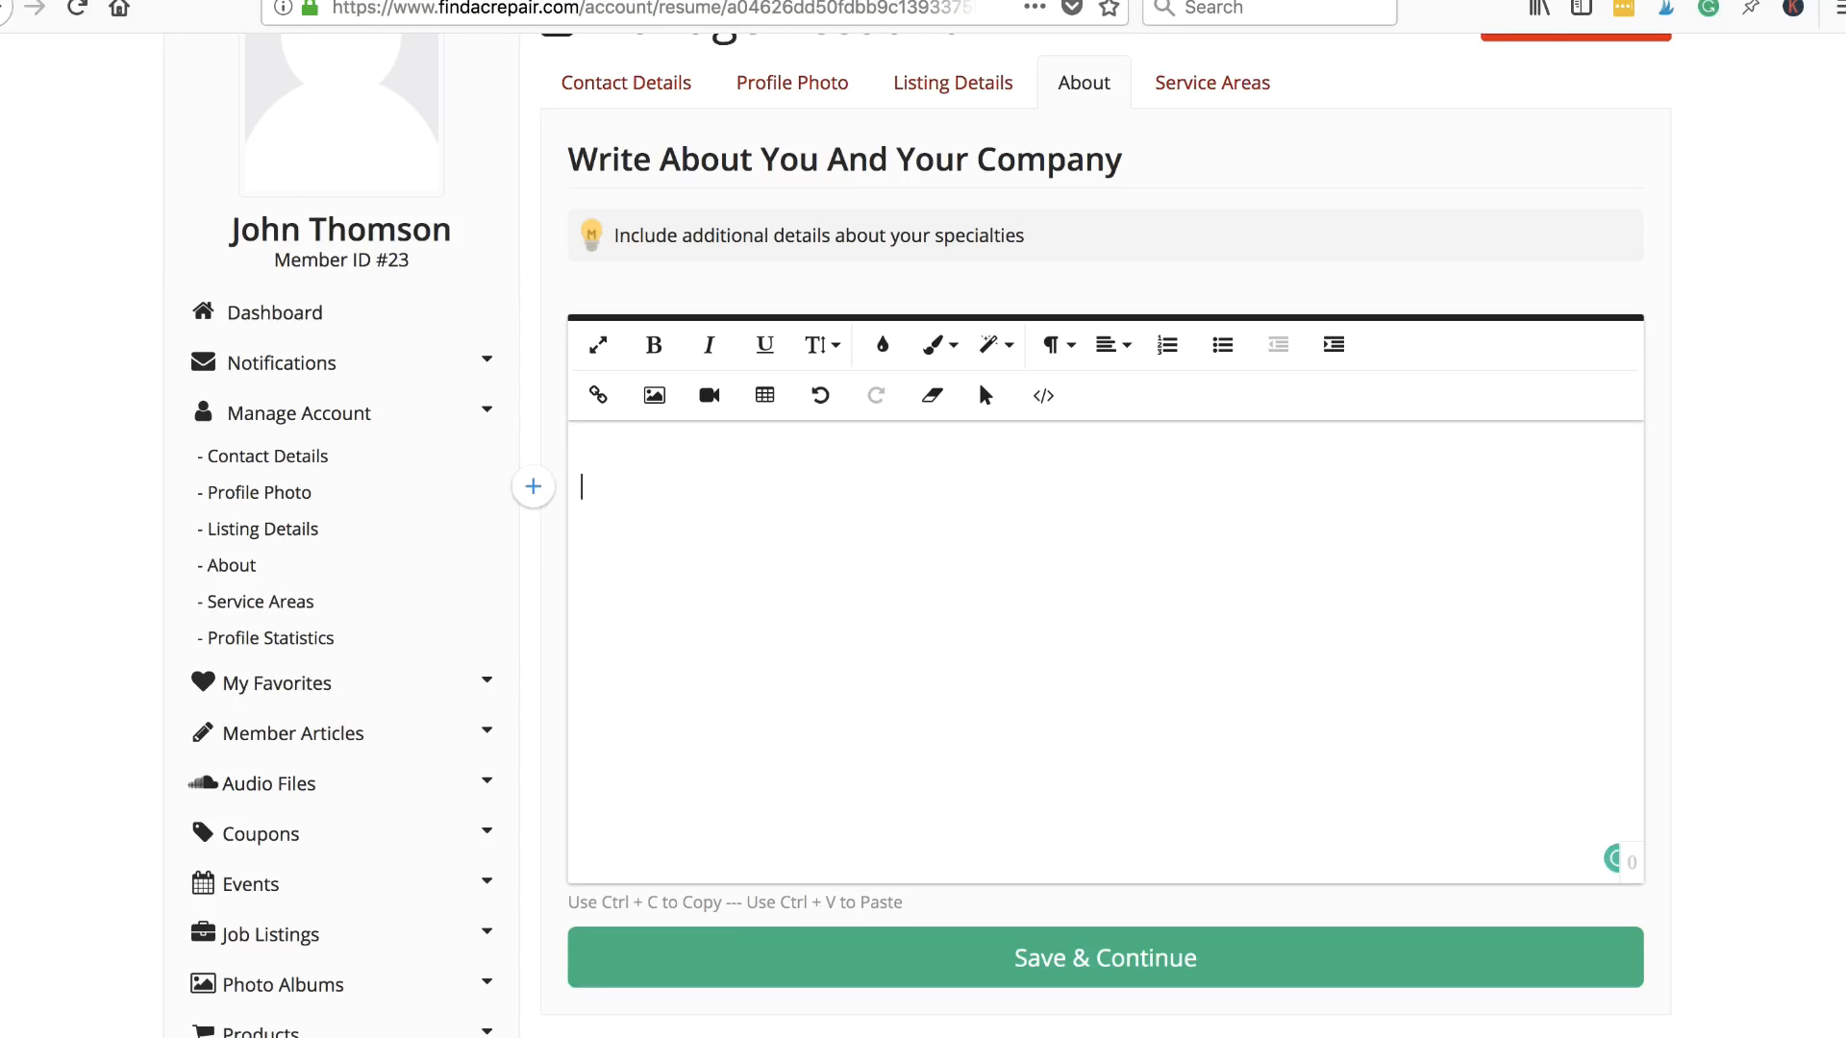
{"action": "type", "text": "AC Repair T"}
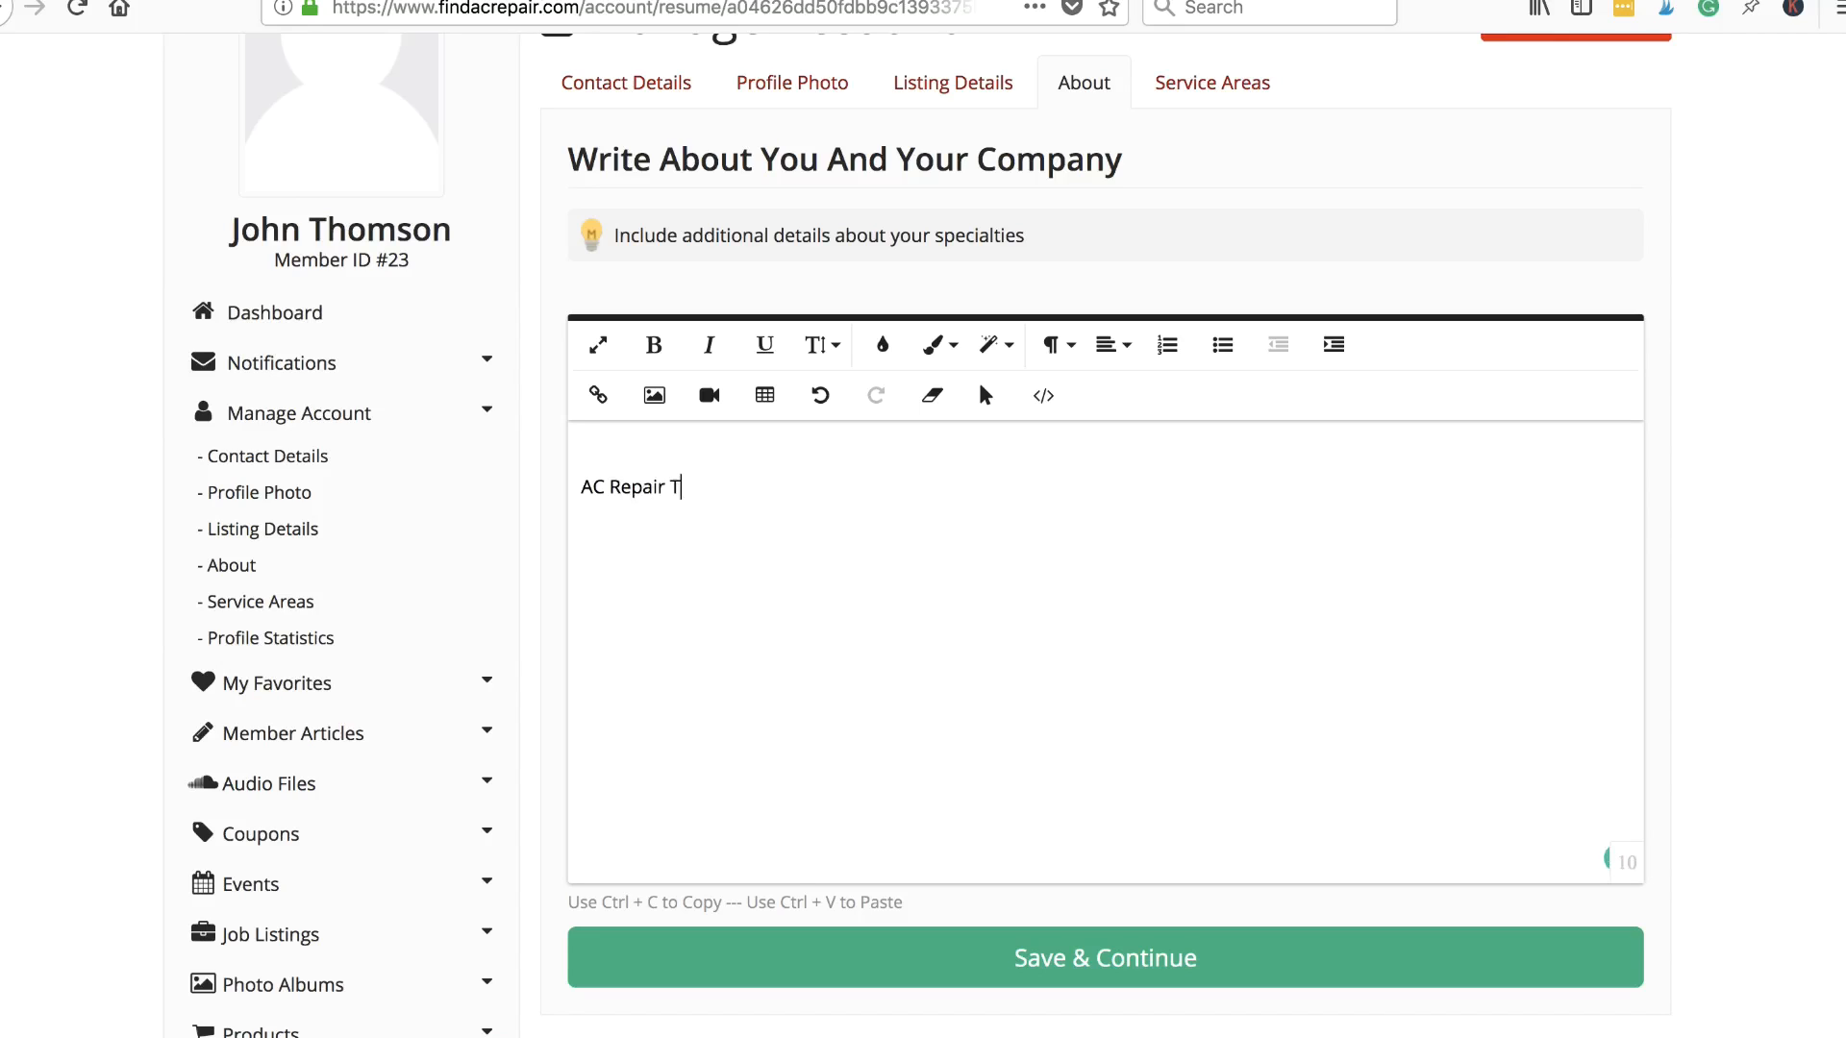
{"action": "type", "text": "exas"}
- Format 'AC Repair Texas' as a centred Heading 1 and start a new line below it
{"action": "left_click", "coordinate": [1057, 344]}
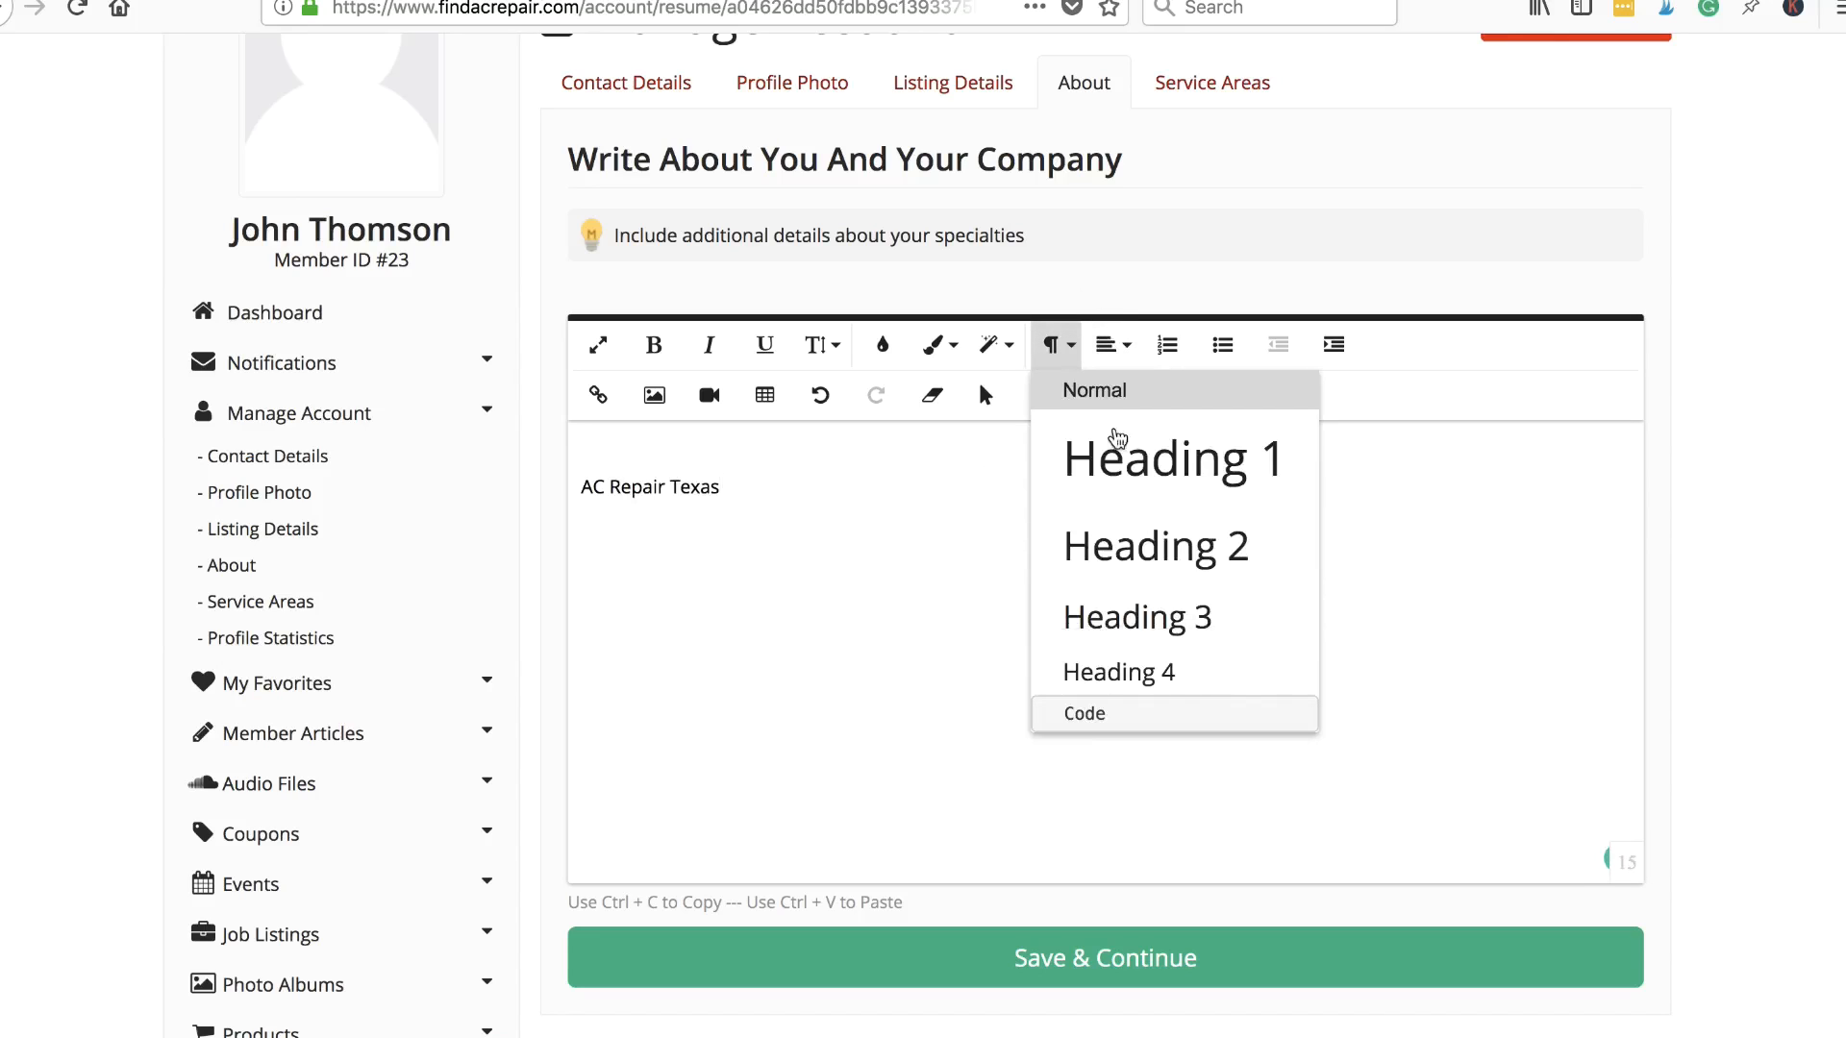
{"action": "left_click", "coordinate": [1170, 471]}
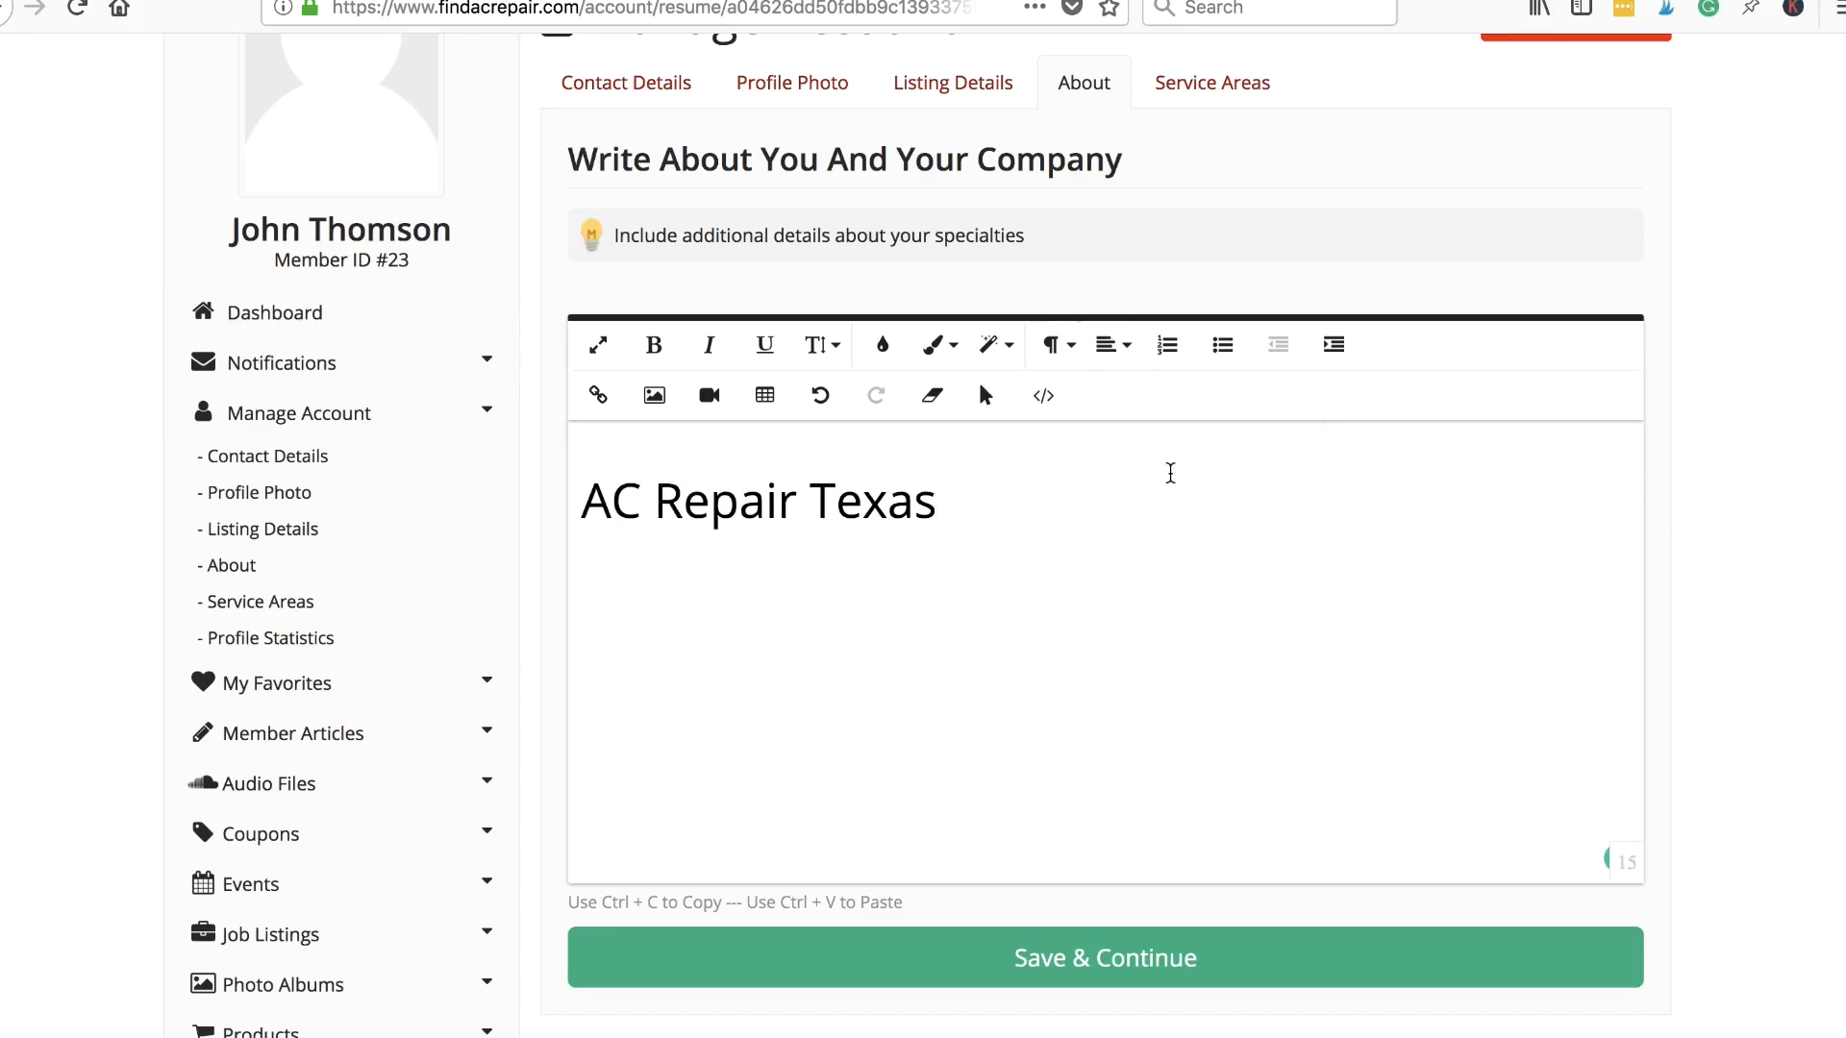
{"action": "left_click_drag", "start_coordinate": [958, 502], "coordinate": [580, 498]}
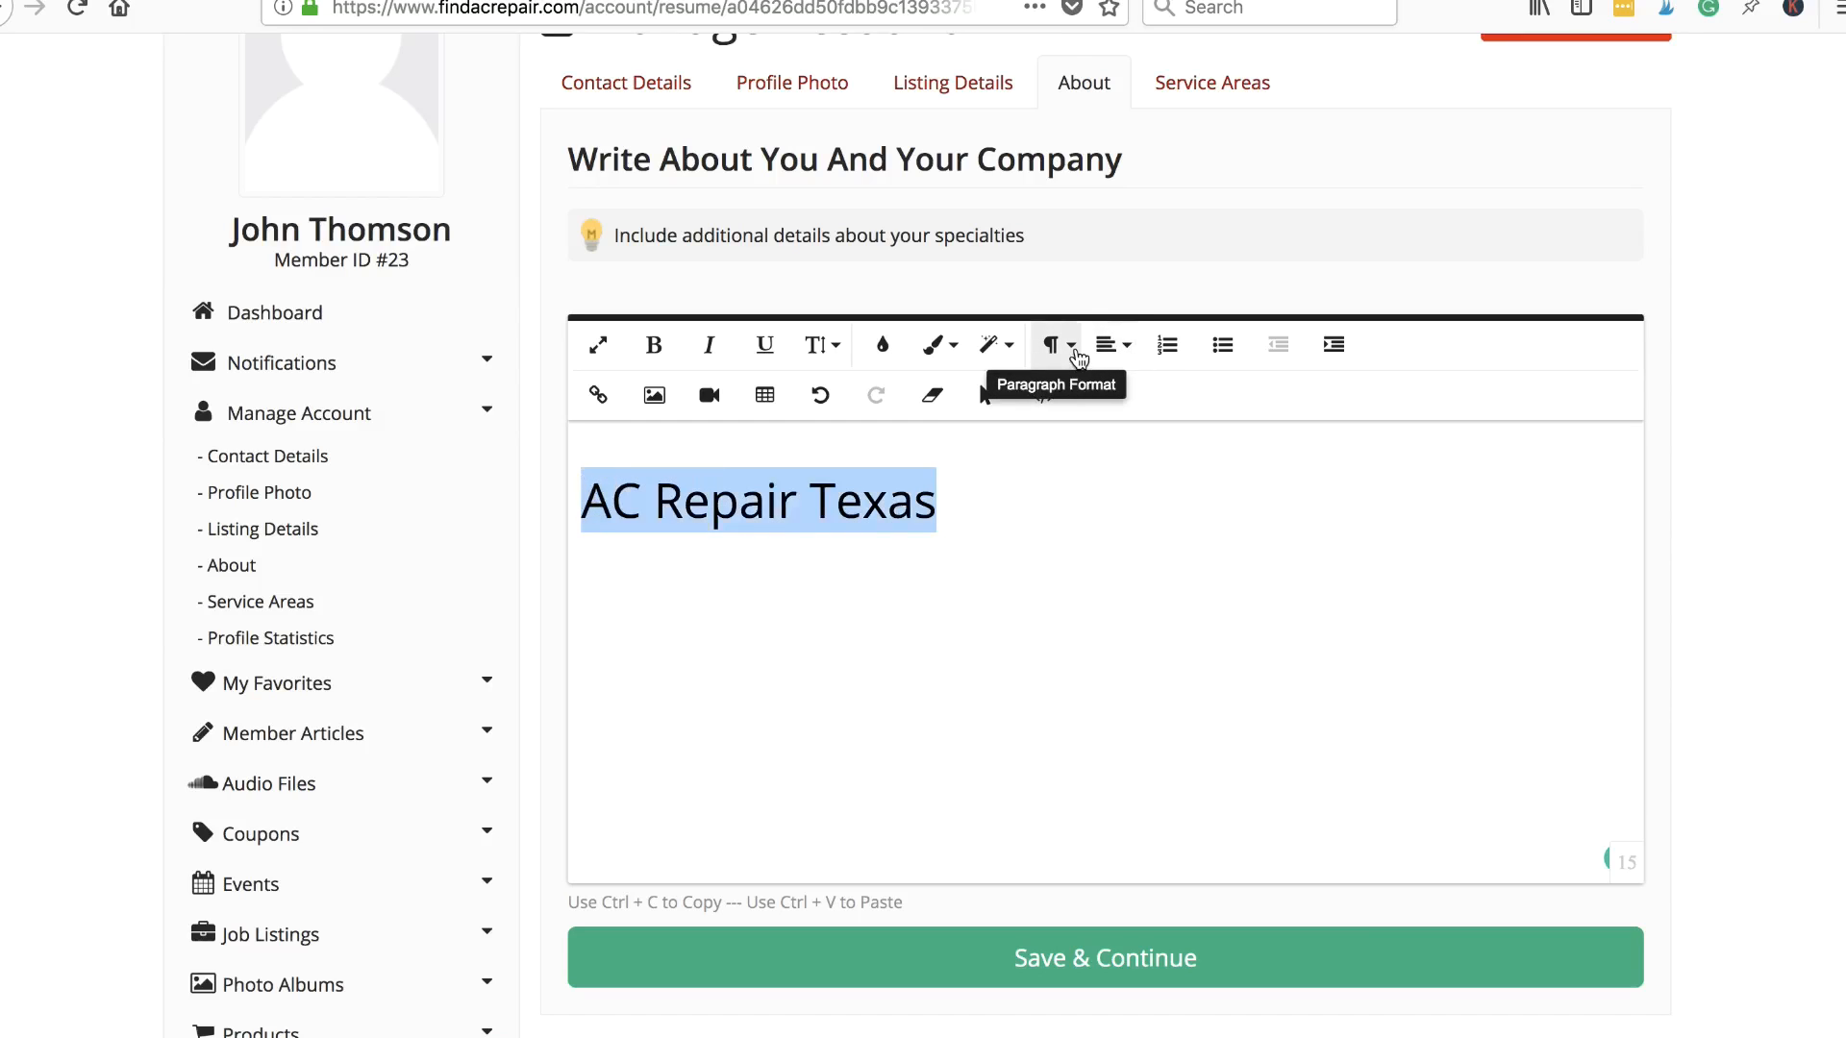
{"action": "left_click", "coordinate": [1113, 346]}
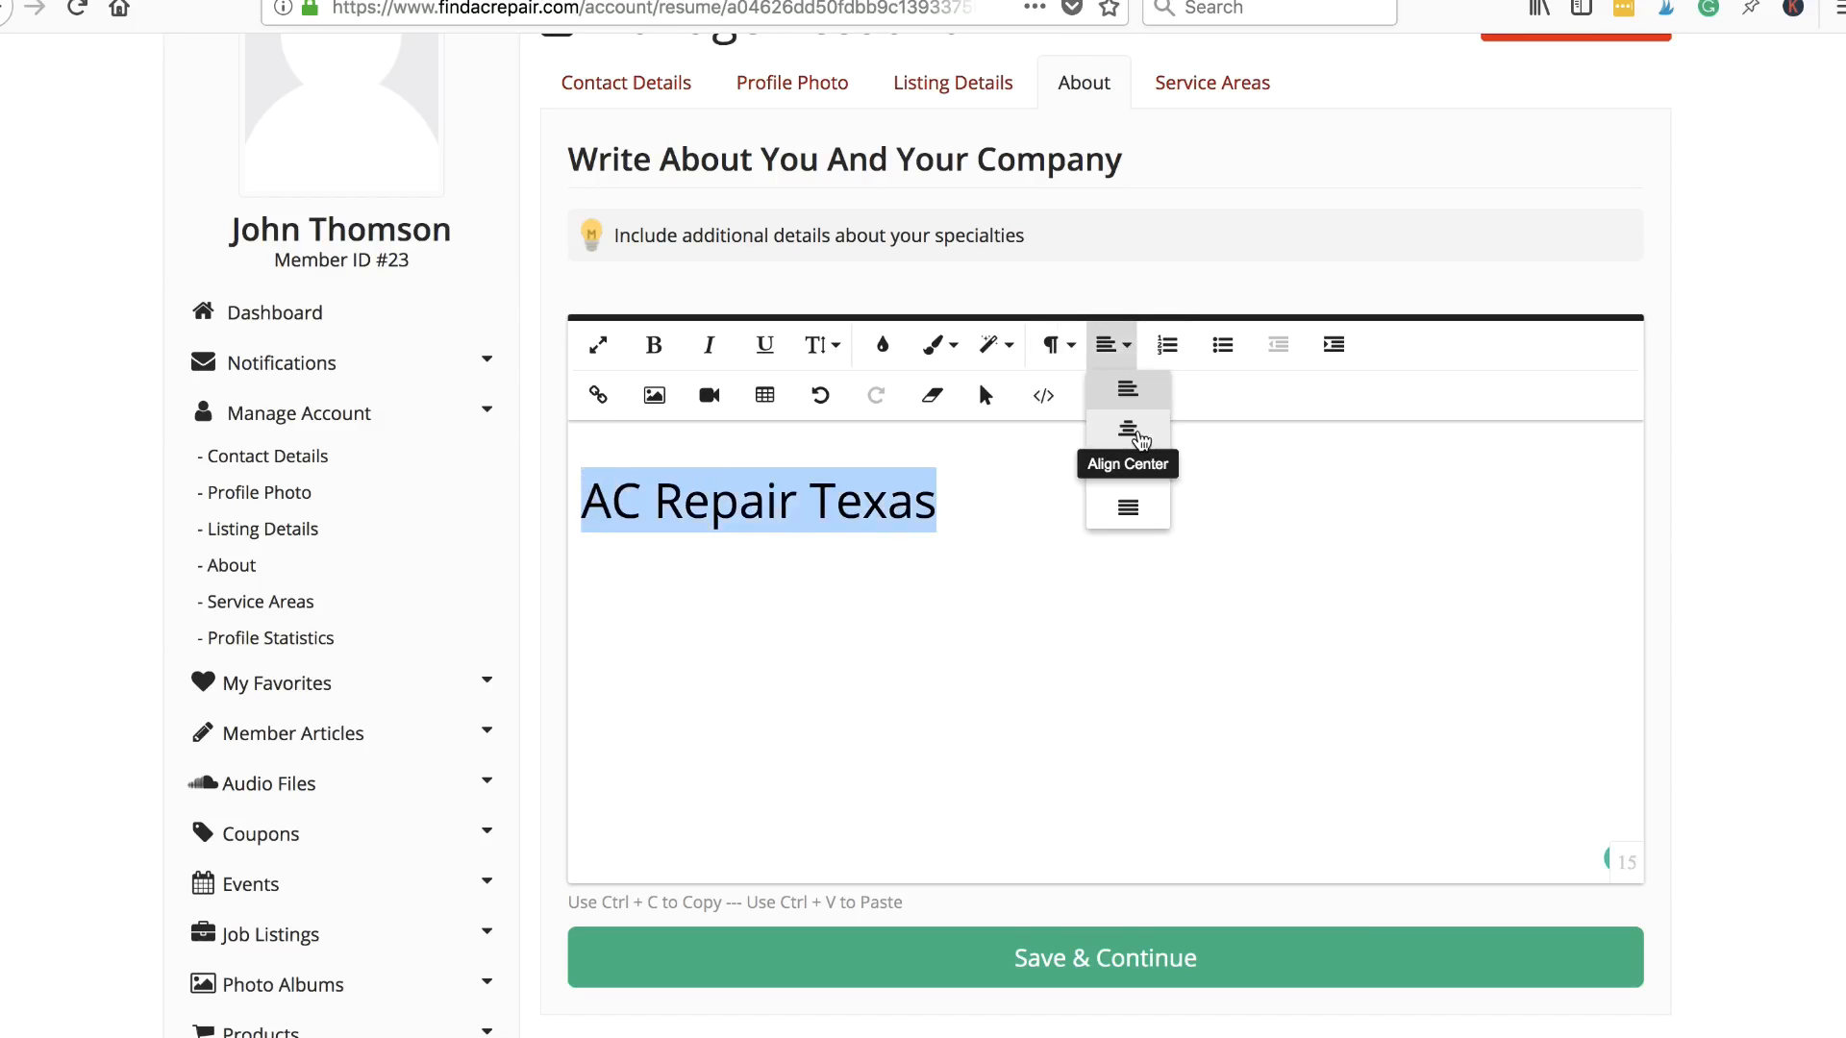
{"action": "left_click", "coordinate": [1139, 438]}
{"action": "left_click", "coordinate": [1347, 507]}
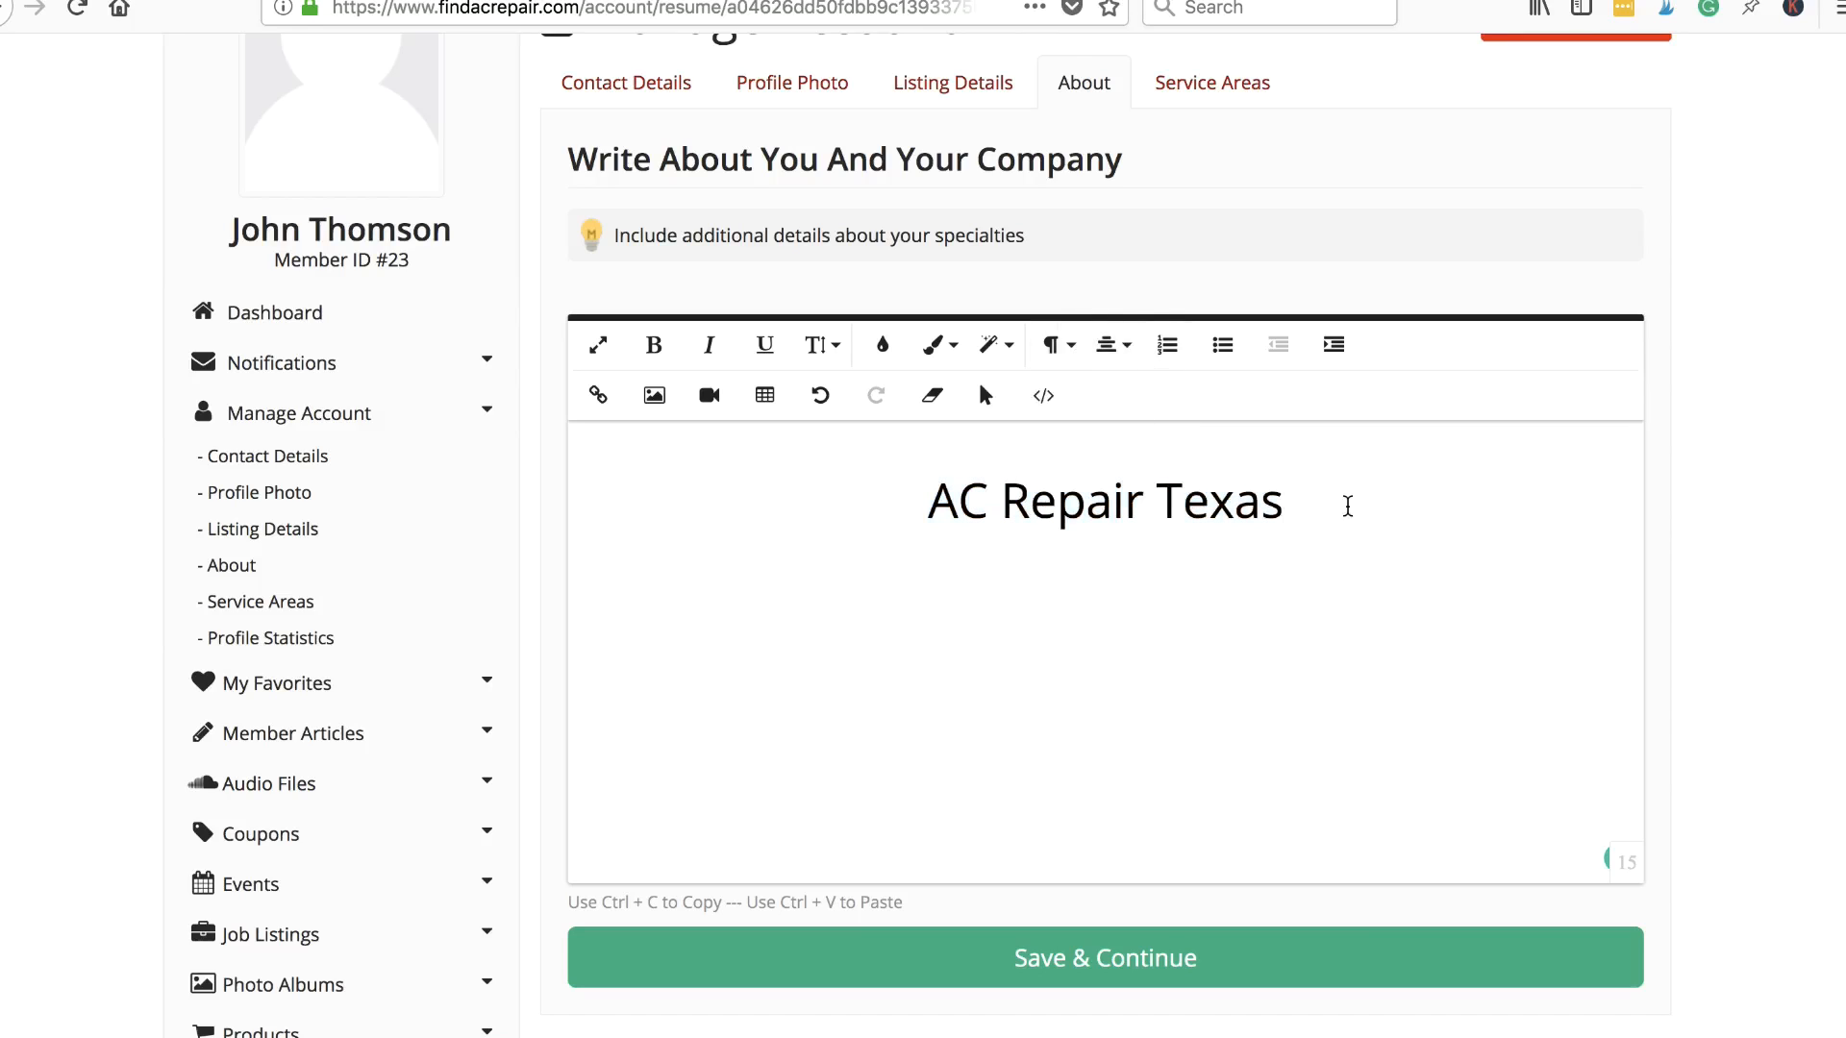
{"action": "key", "text": "Return"}
{"action": "left_click_drag", "start_coordinate": [924, 507], "coordinate": [1318, 499]}
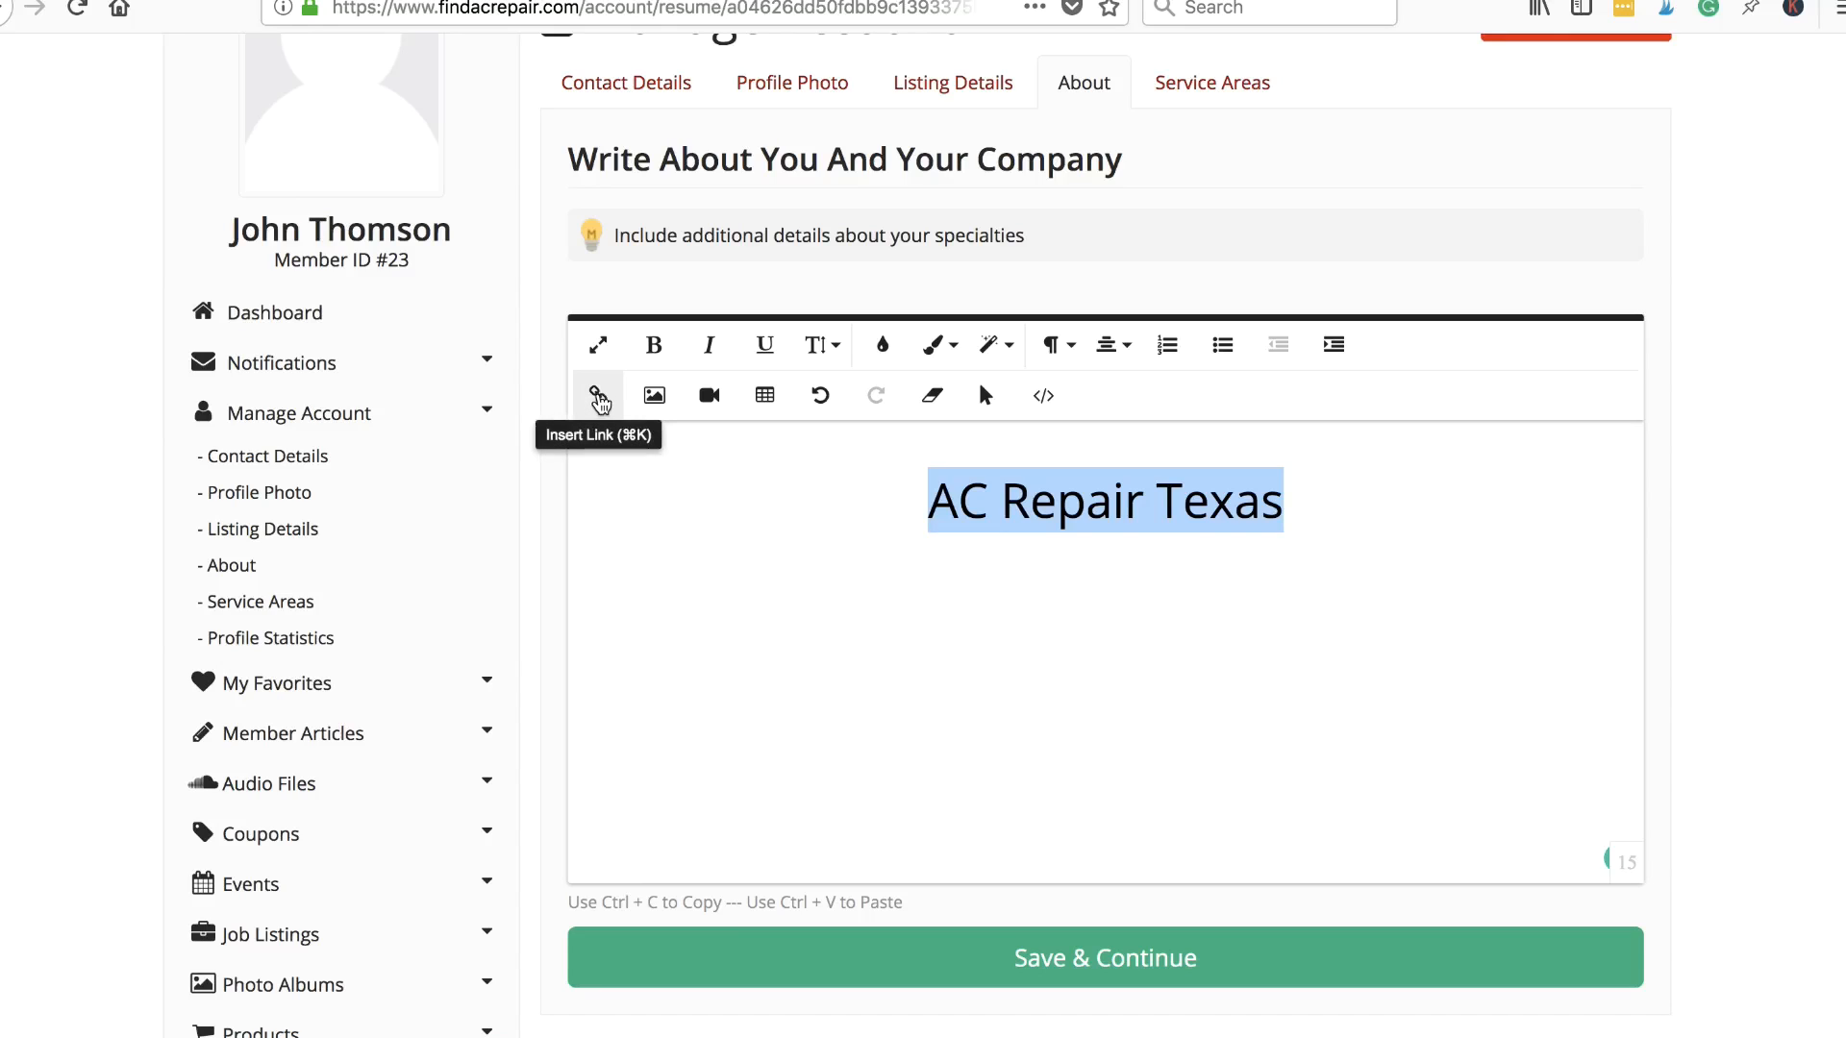
{"action": "left_click", "coordinate": [599, 397]}
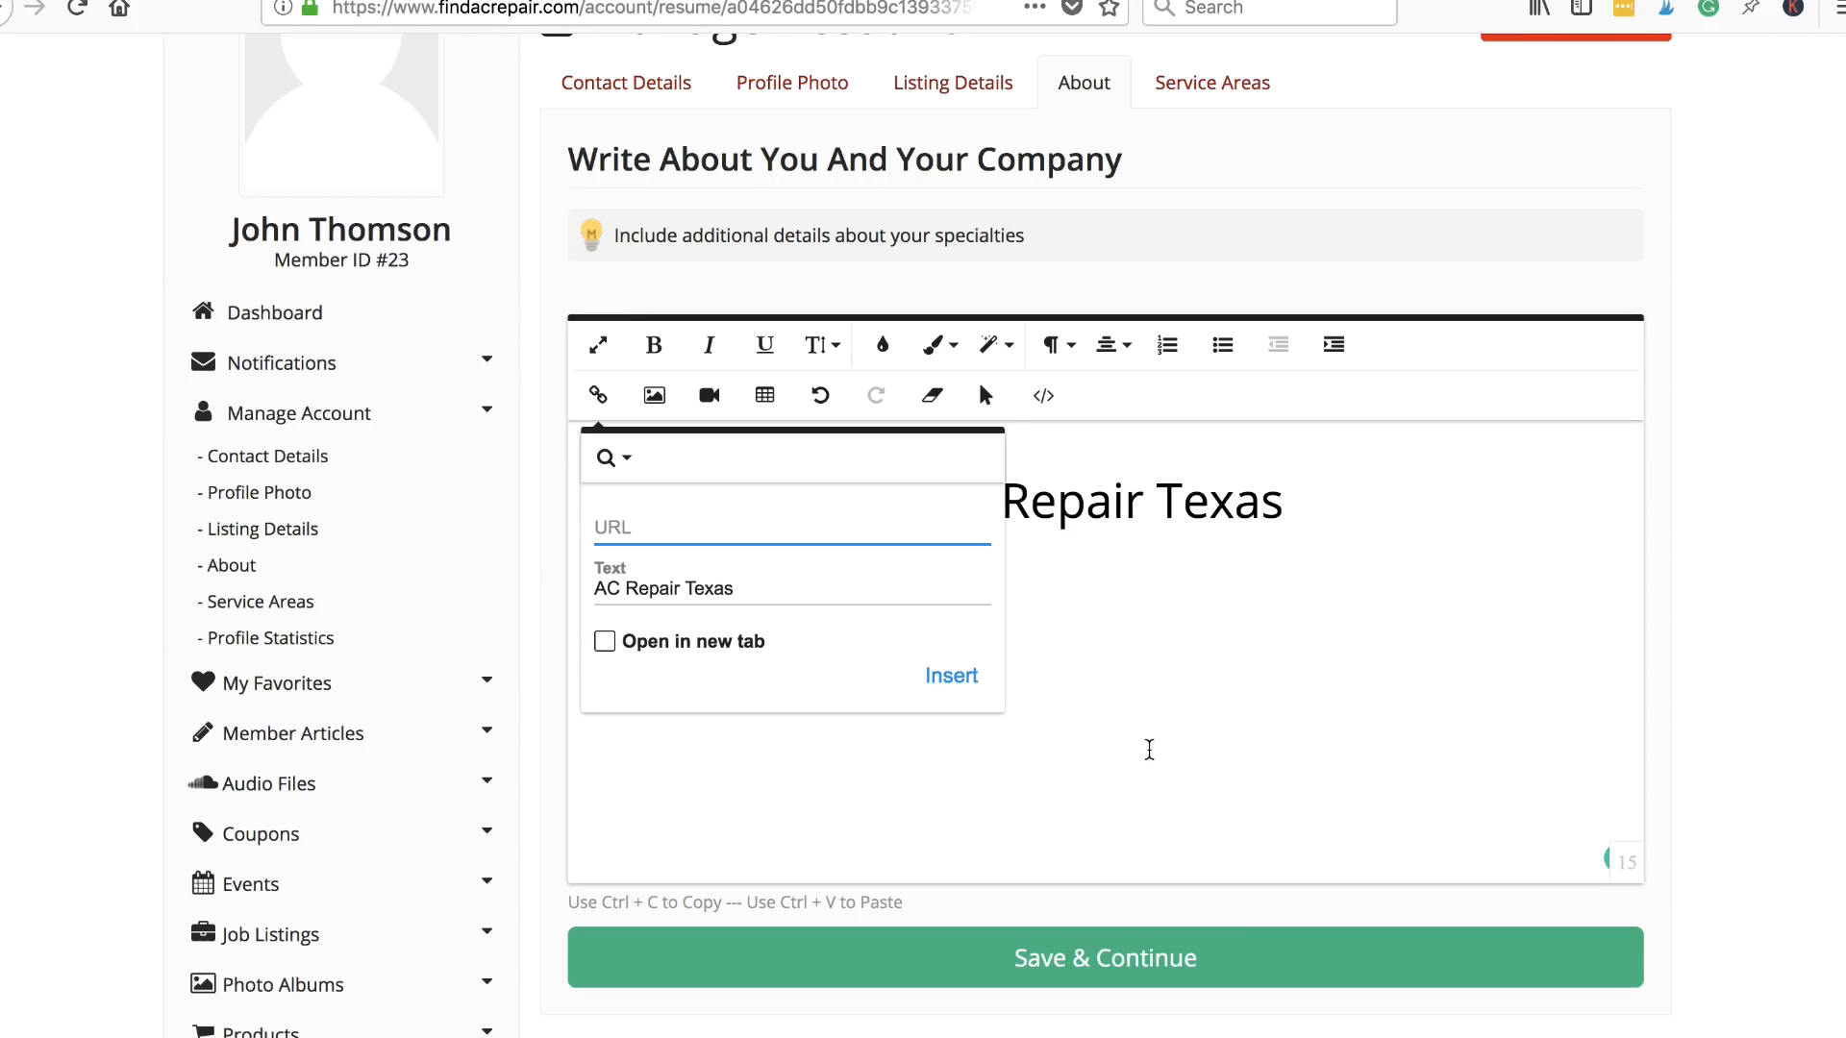
{"action": "left_click", "coordinate": [1149, 750]}
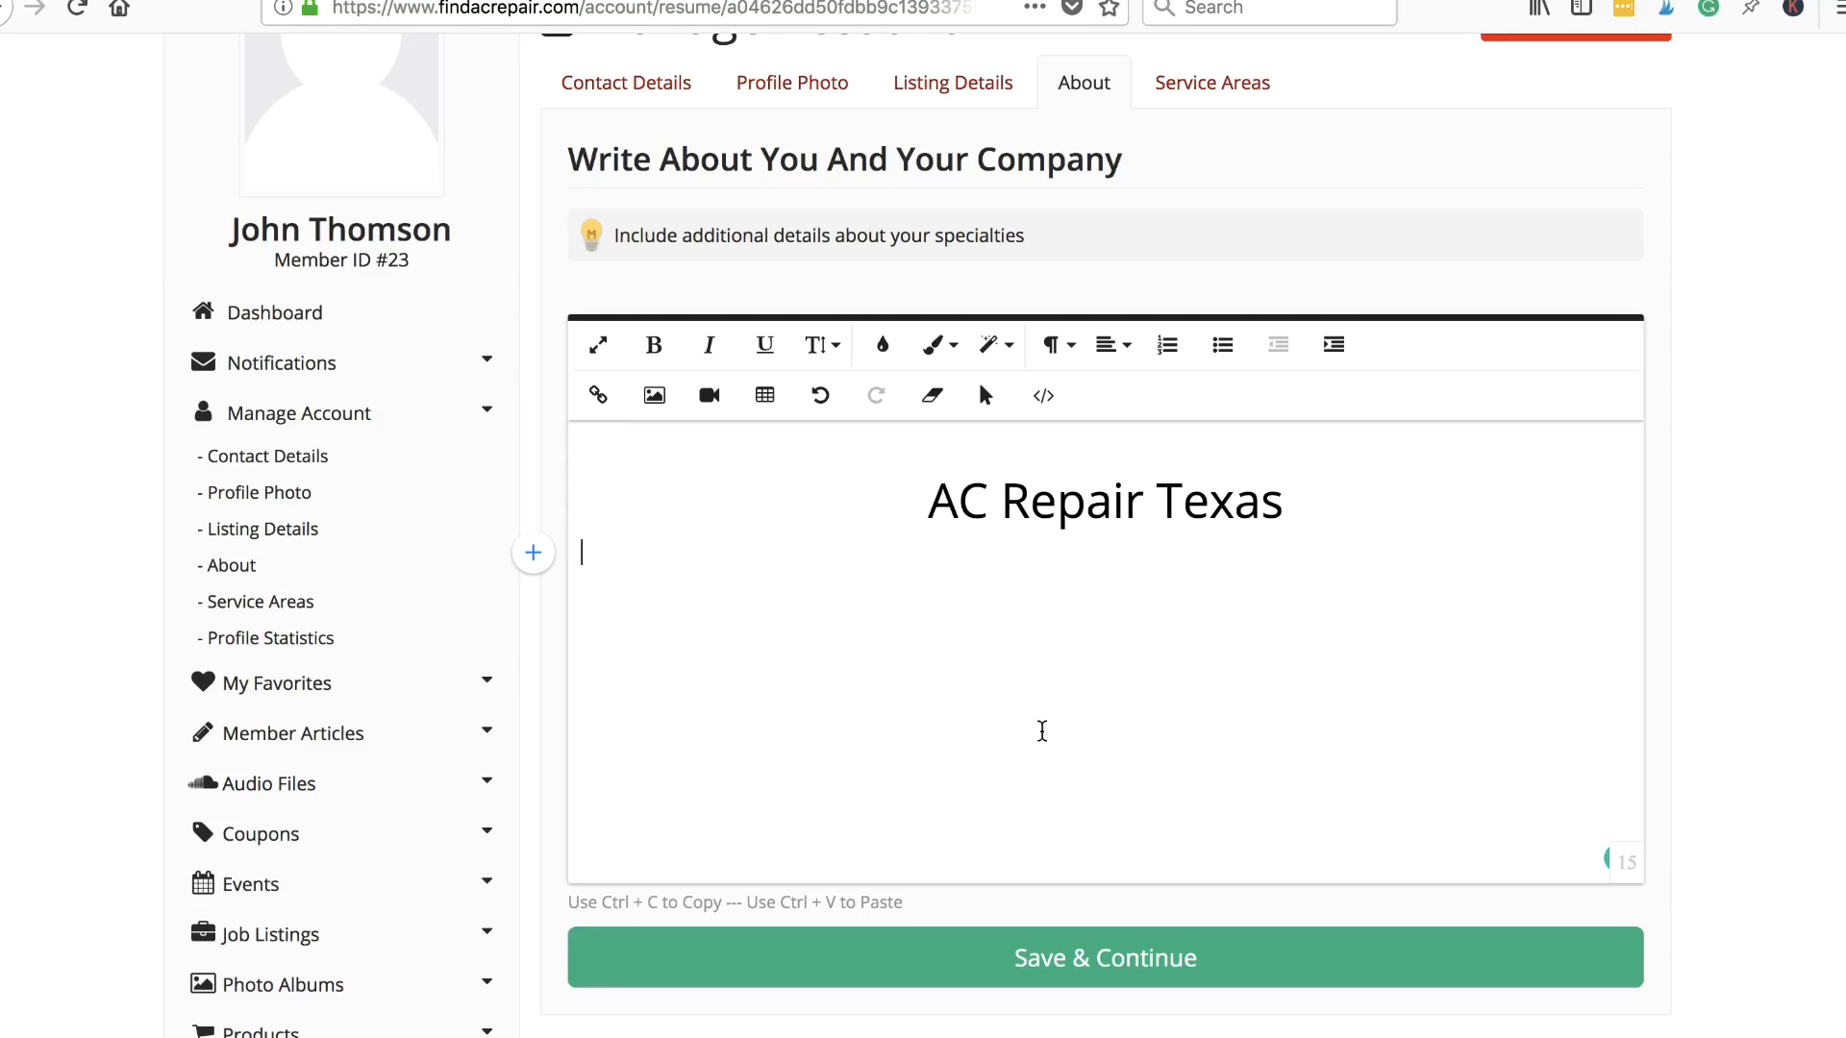
{"action": "scroll", "coordinate": [956, 680], "scroll_direction": "down", "scroll_amount": 1}
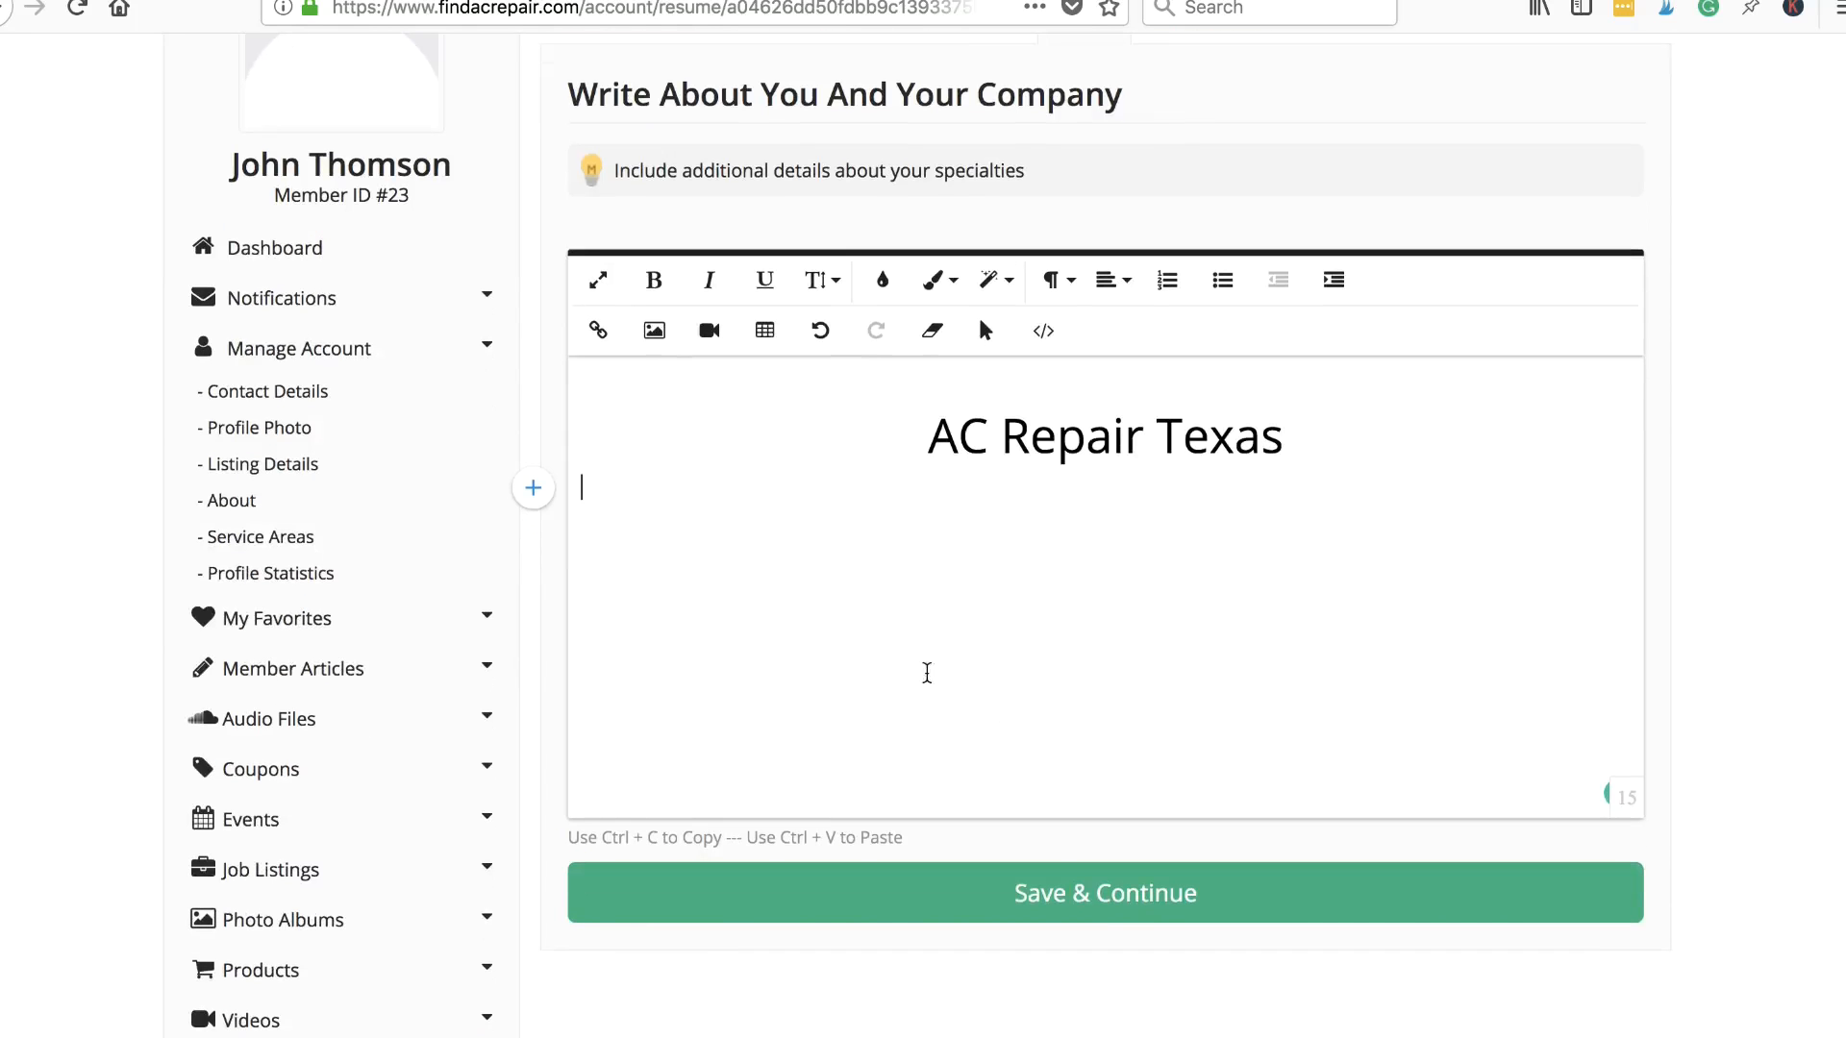
{"action": "left_click", "coordinate": [593, 488]}
{"action": "scroll", "coordinate": [1335, 572], "scroll_direction": "up", "scroll_amount": 1}
{"action": "scroll", "coordinate": [1336, 572], "scroll_direction": "up", "scroll_amount": 1}
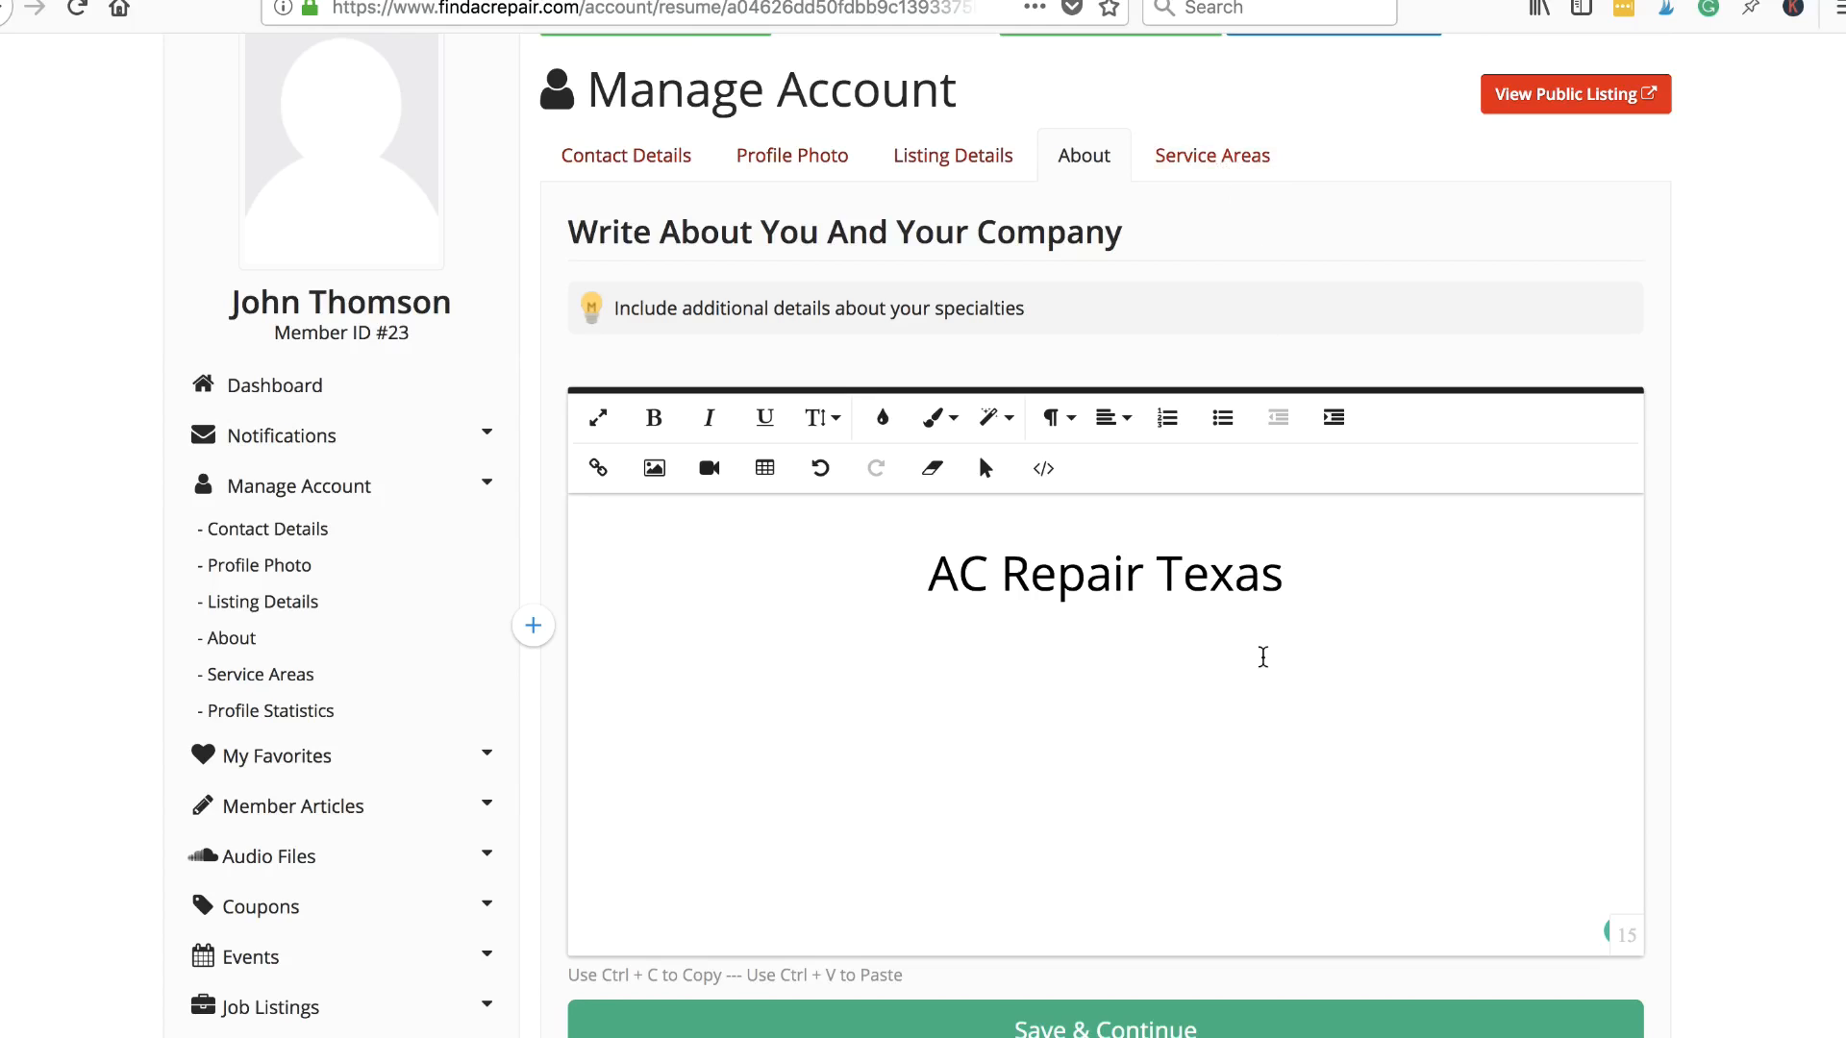
{"action": "scroll", "coordinate": [1236, 782], "scroll_direction": "down", "scroll_amount": 1}
{"action": "scroll", "coordinate": [1236, 782], "scroll_direction": "down", "scroll_amount": 1}
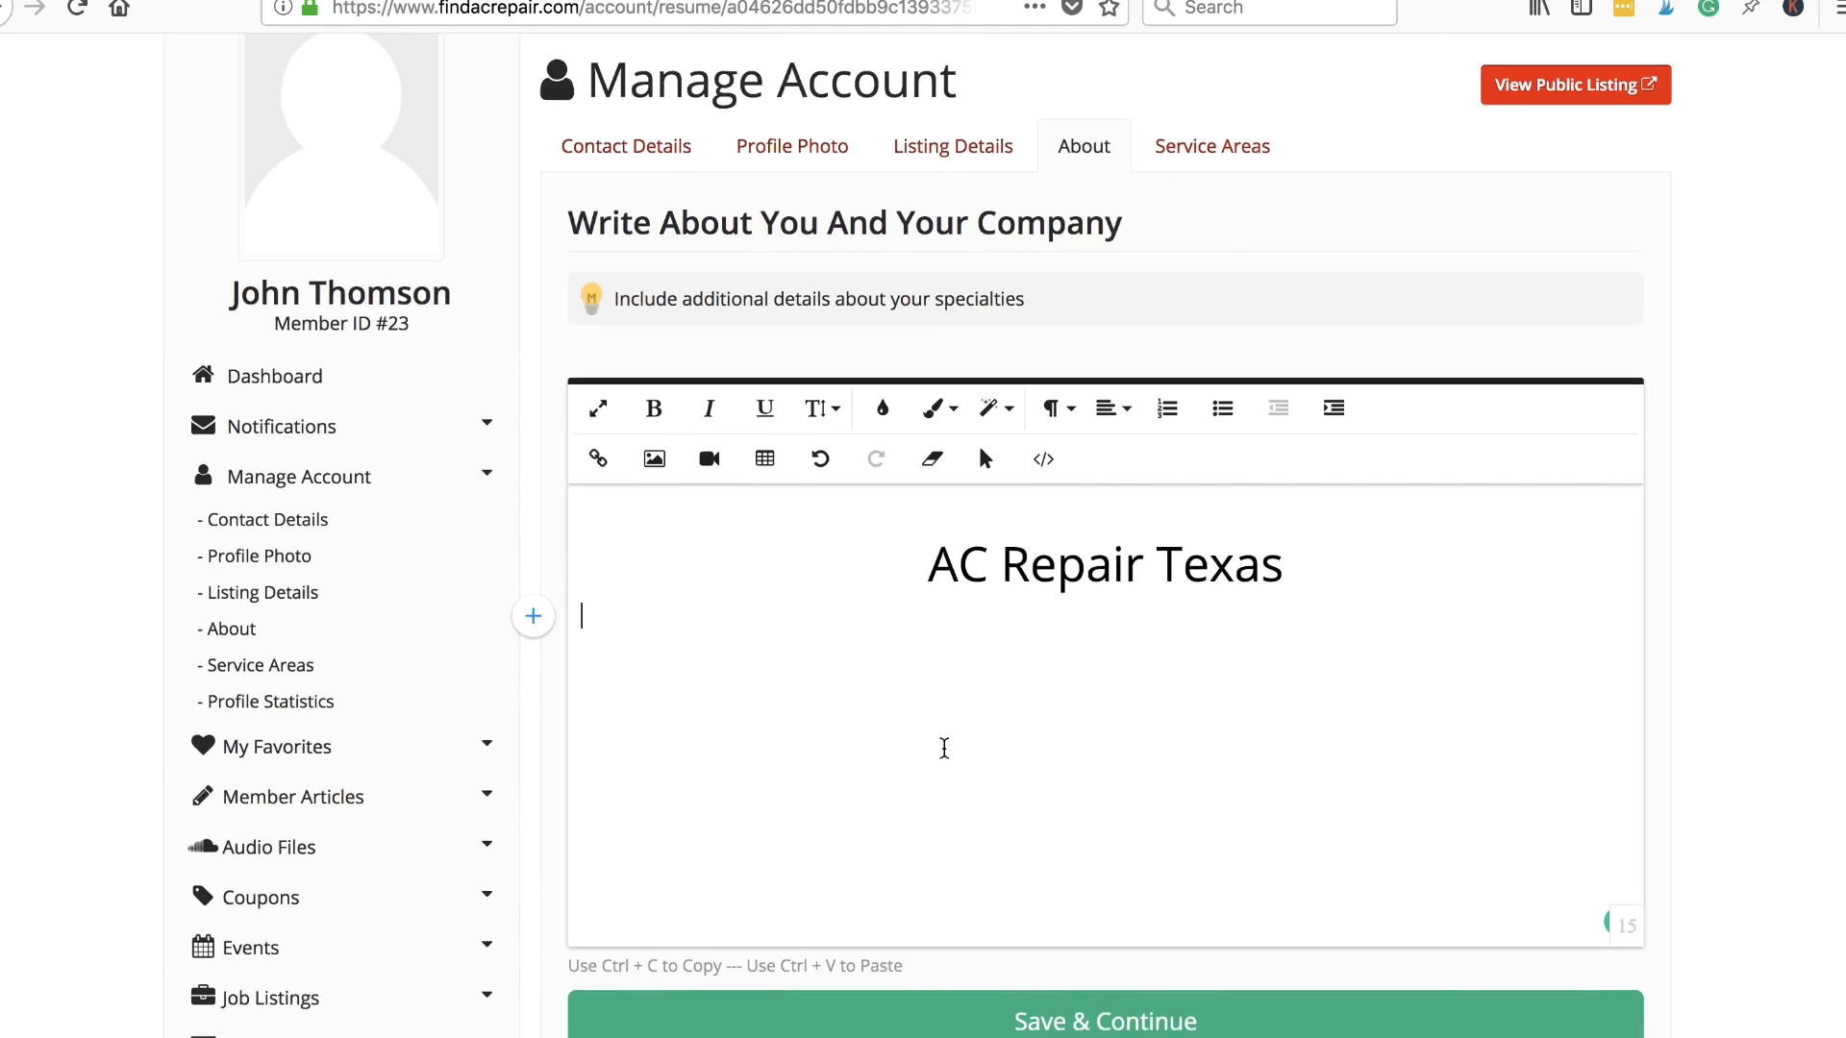
{"action": "scroll", "coordinate": [1317, 692], "scroll_direction": "down", "scroll_amount": 1}
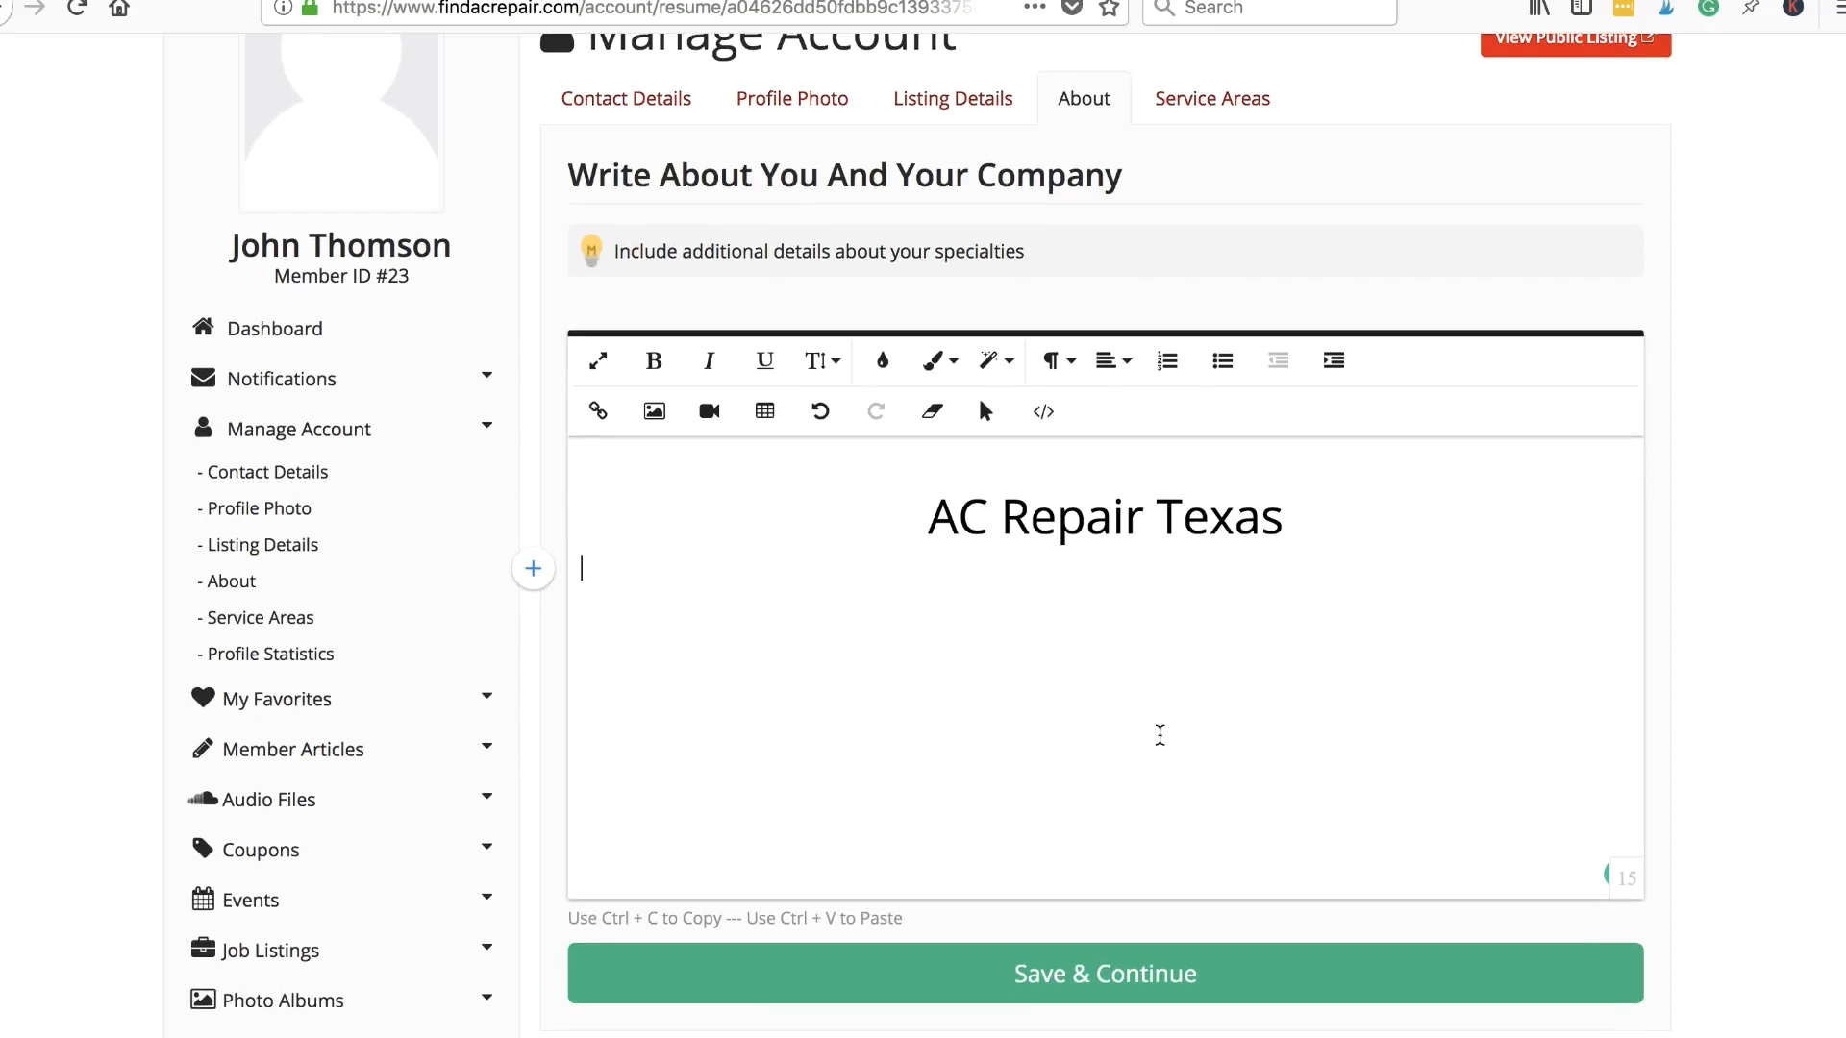
{"action": "scroll", "coordinate": [1174, 602], "scroll_direction": "down", "scroll_amount": 3}
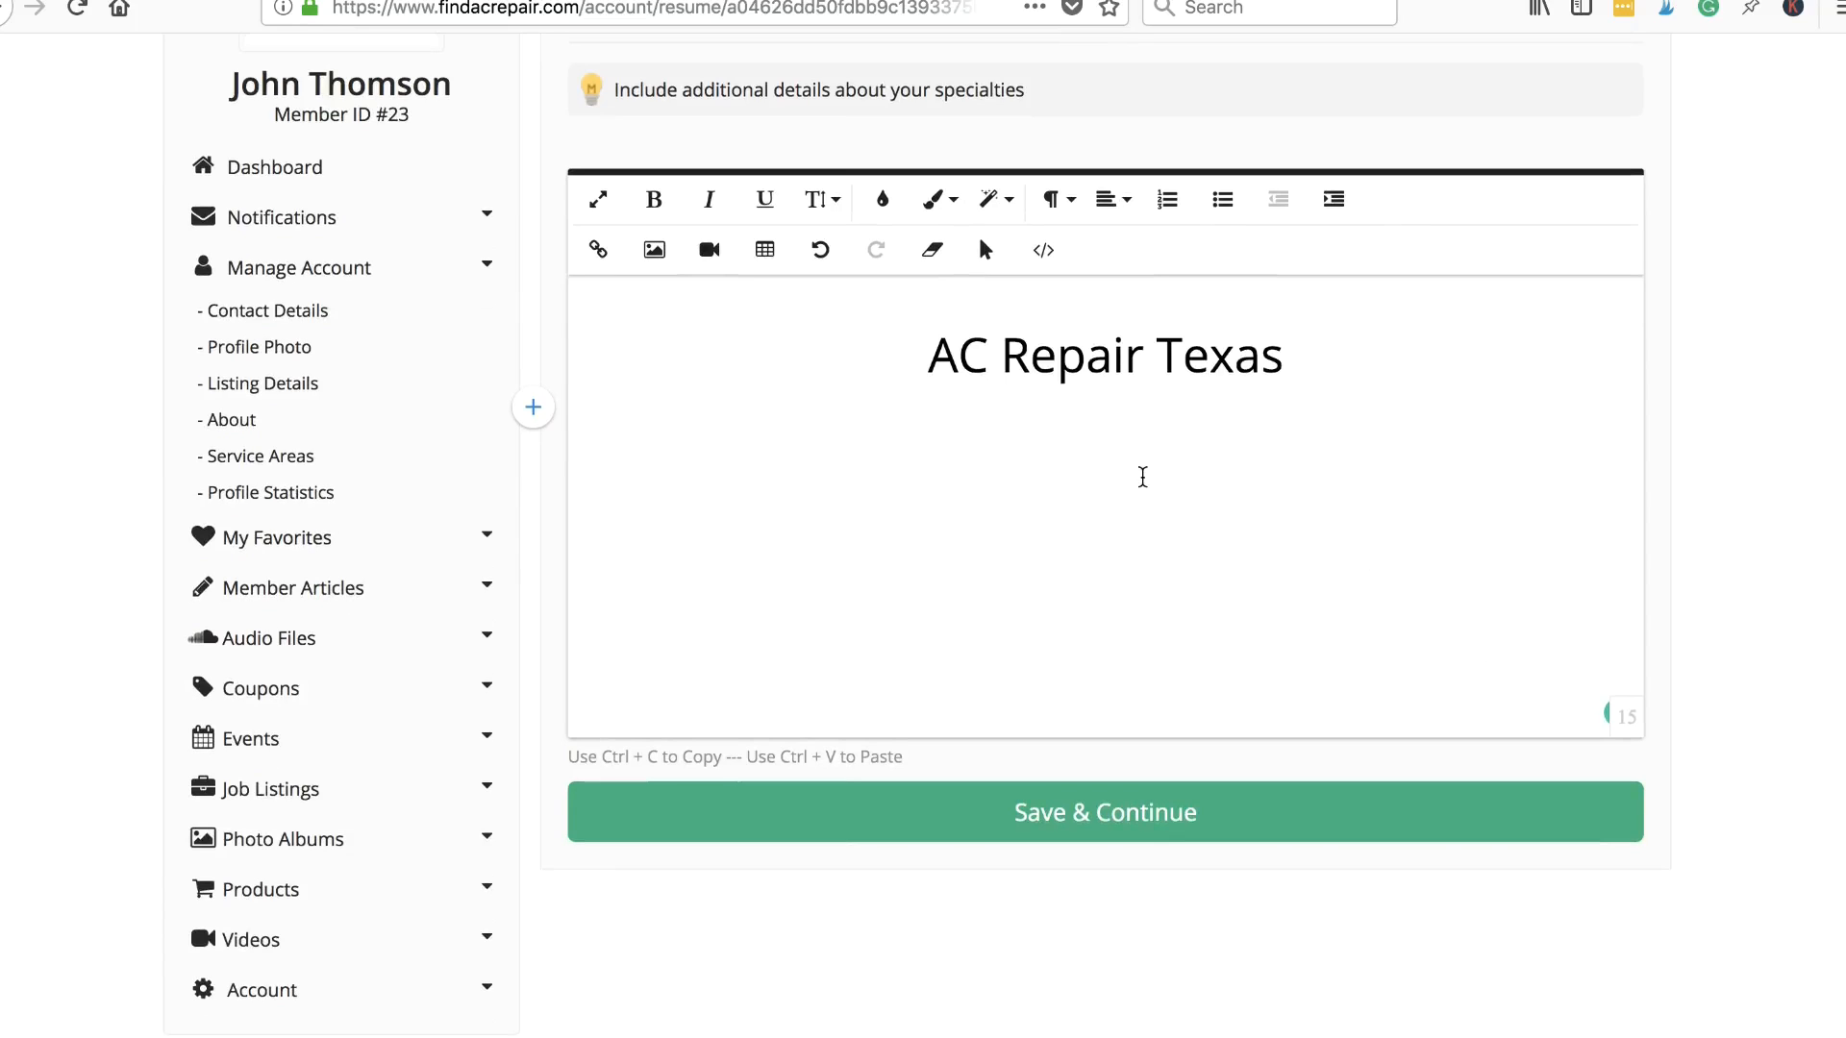
{"action": "scroll", "coordinate": [1142, 477], "scroll_direction": "up", "scroll_amount": 5}
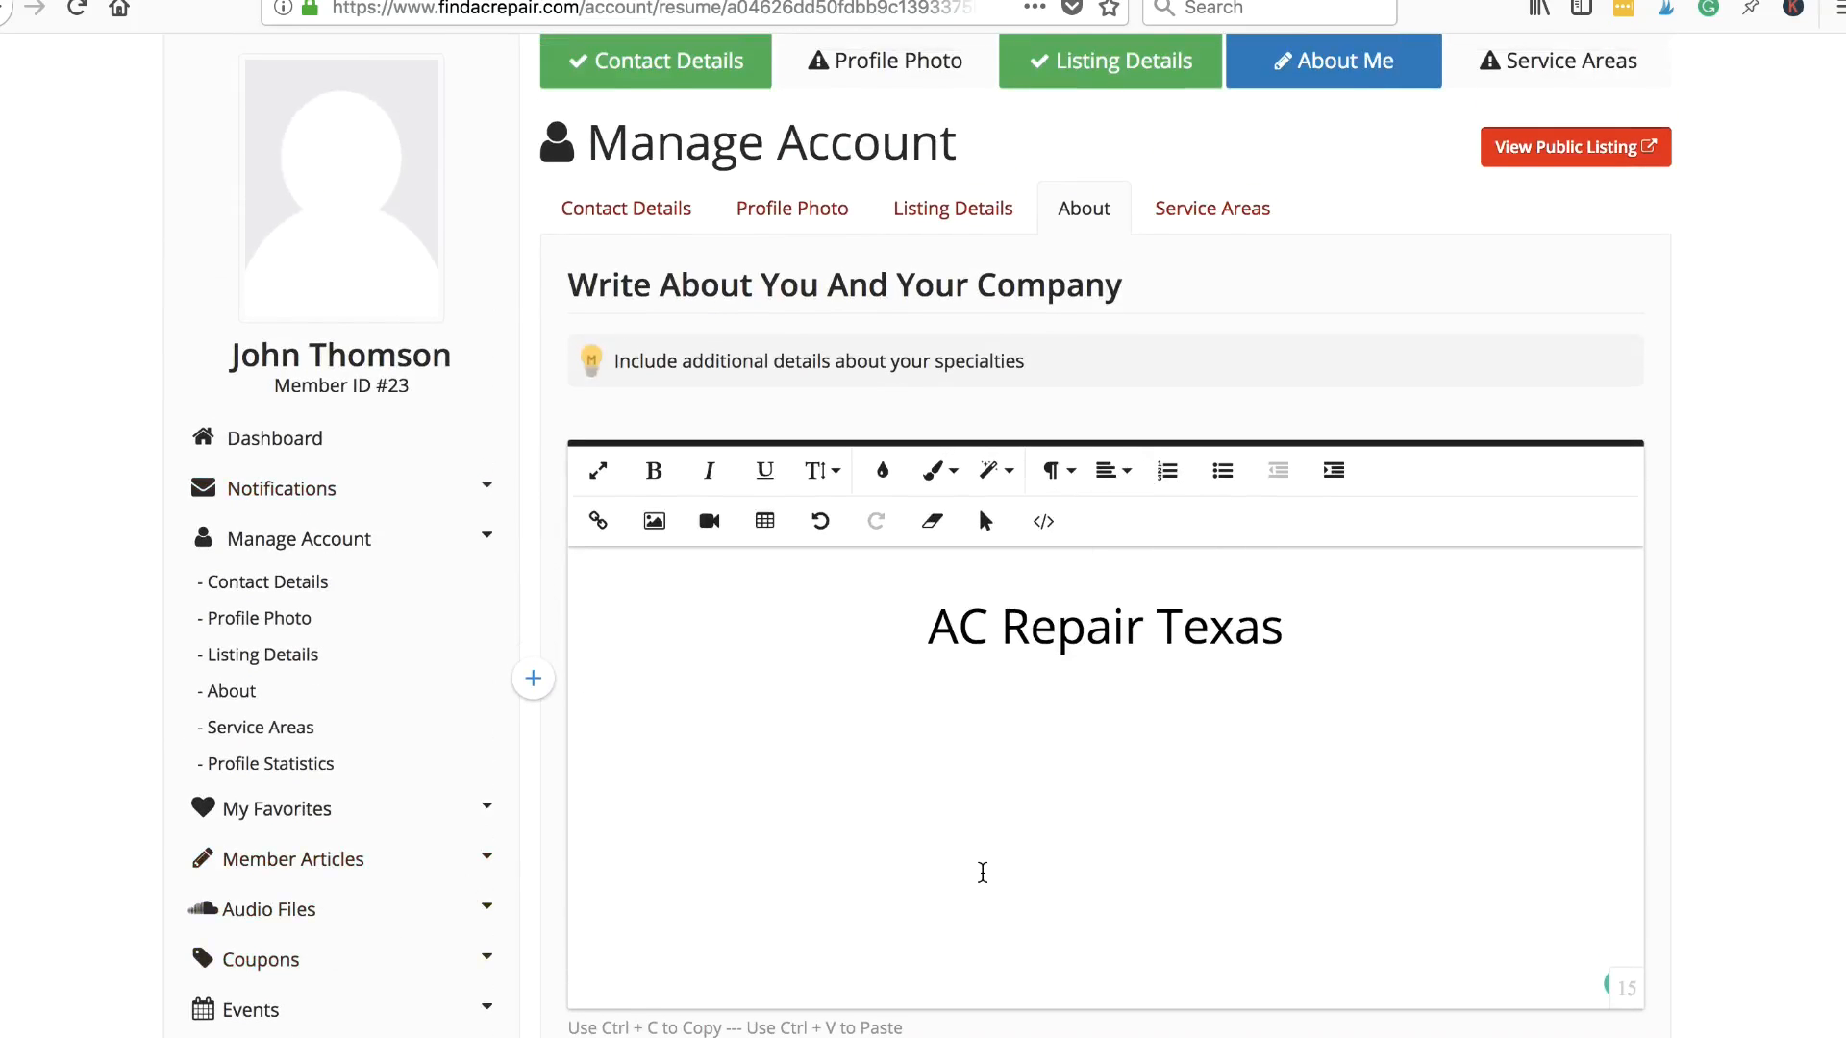
{"action": "scroll", "coordinate": [980, 869], "scroll_direction": "down", "scroll_amount": 1}
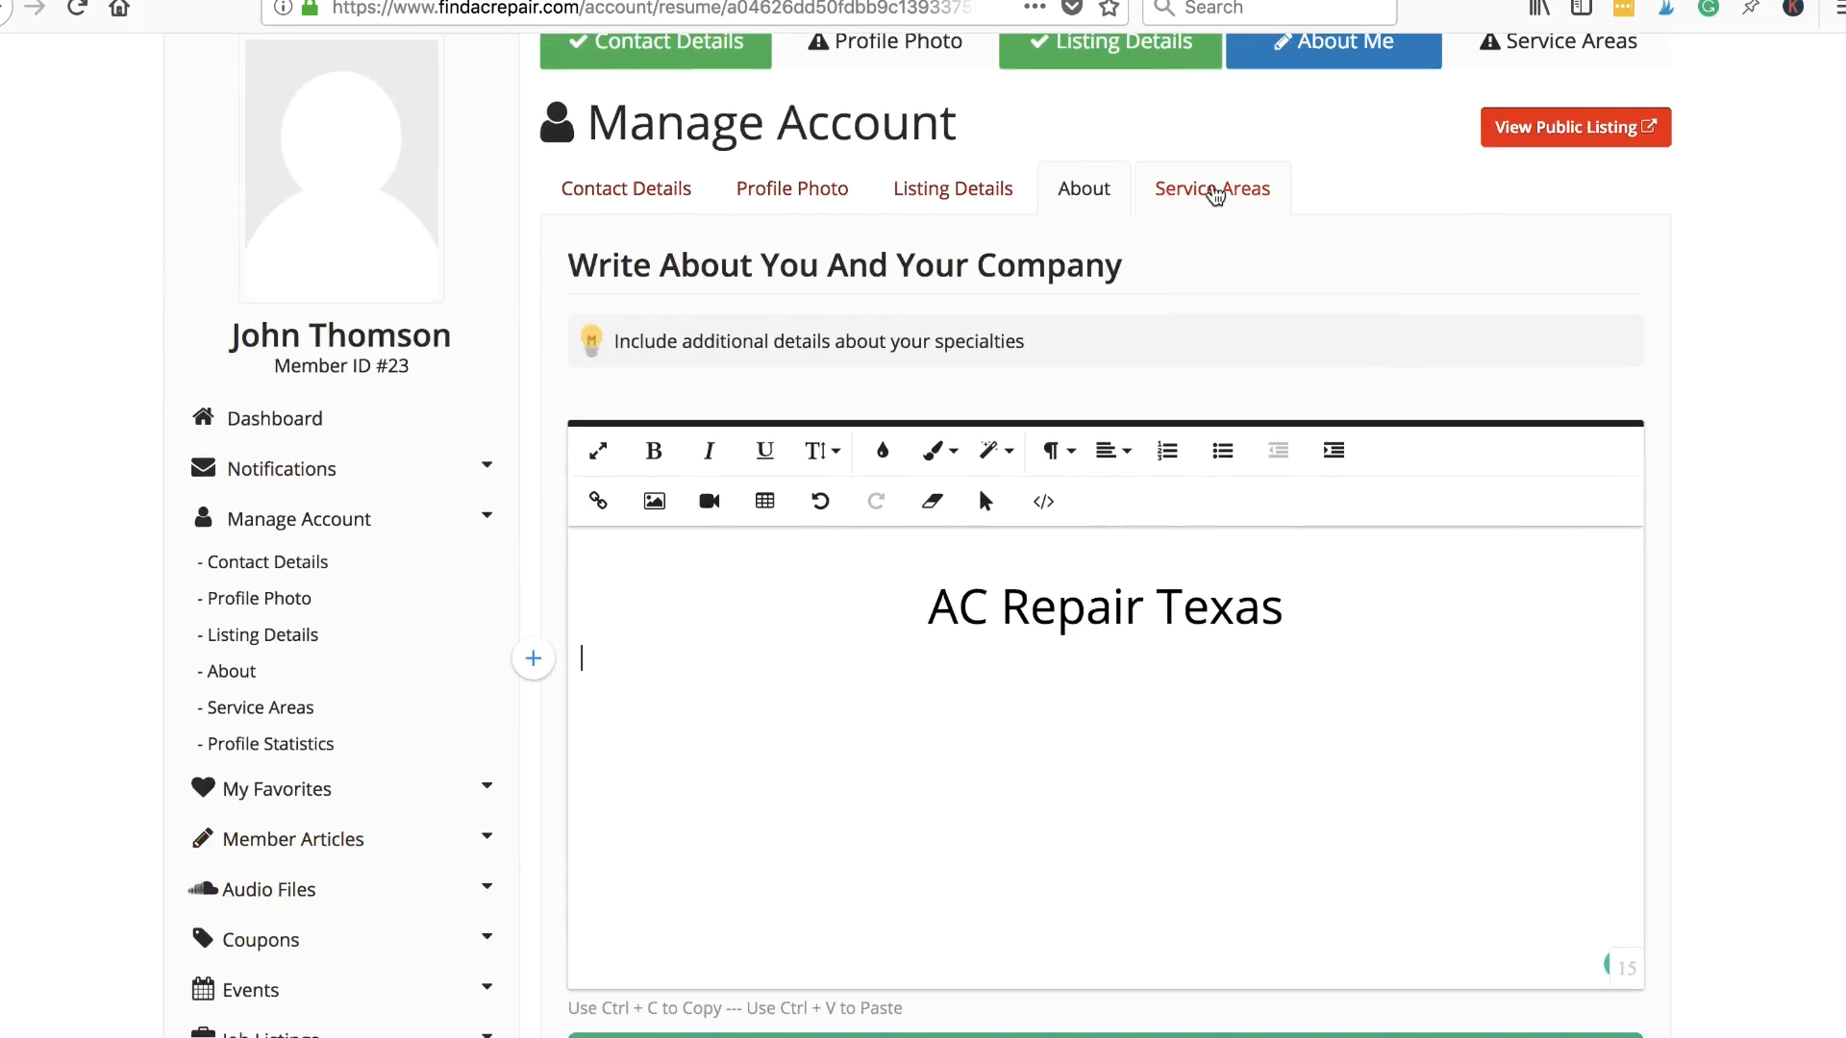
- Open Service Areas and scroll through its location fields, map and empty locations table
{"action": "left_click", "coordinate": [1213, 190]}
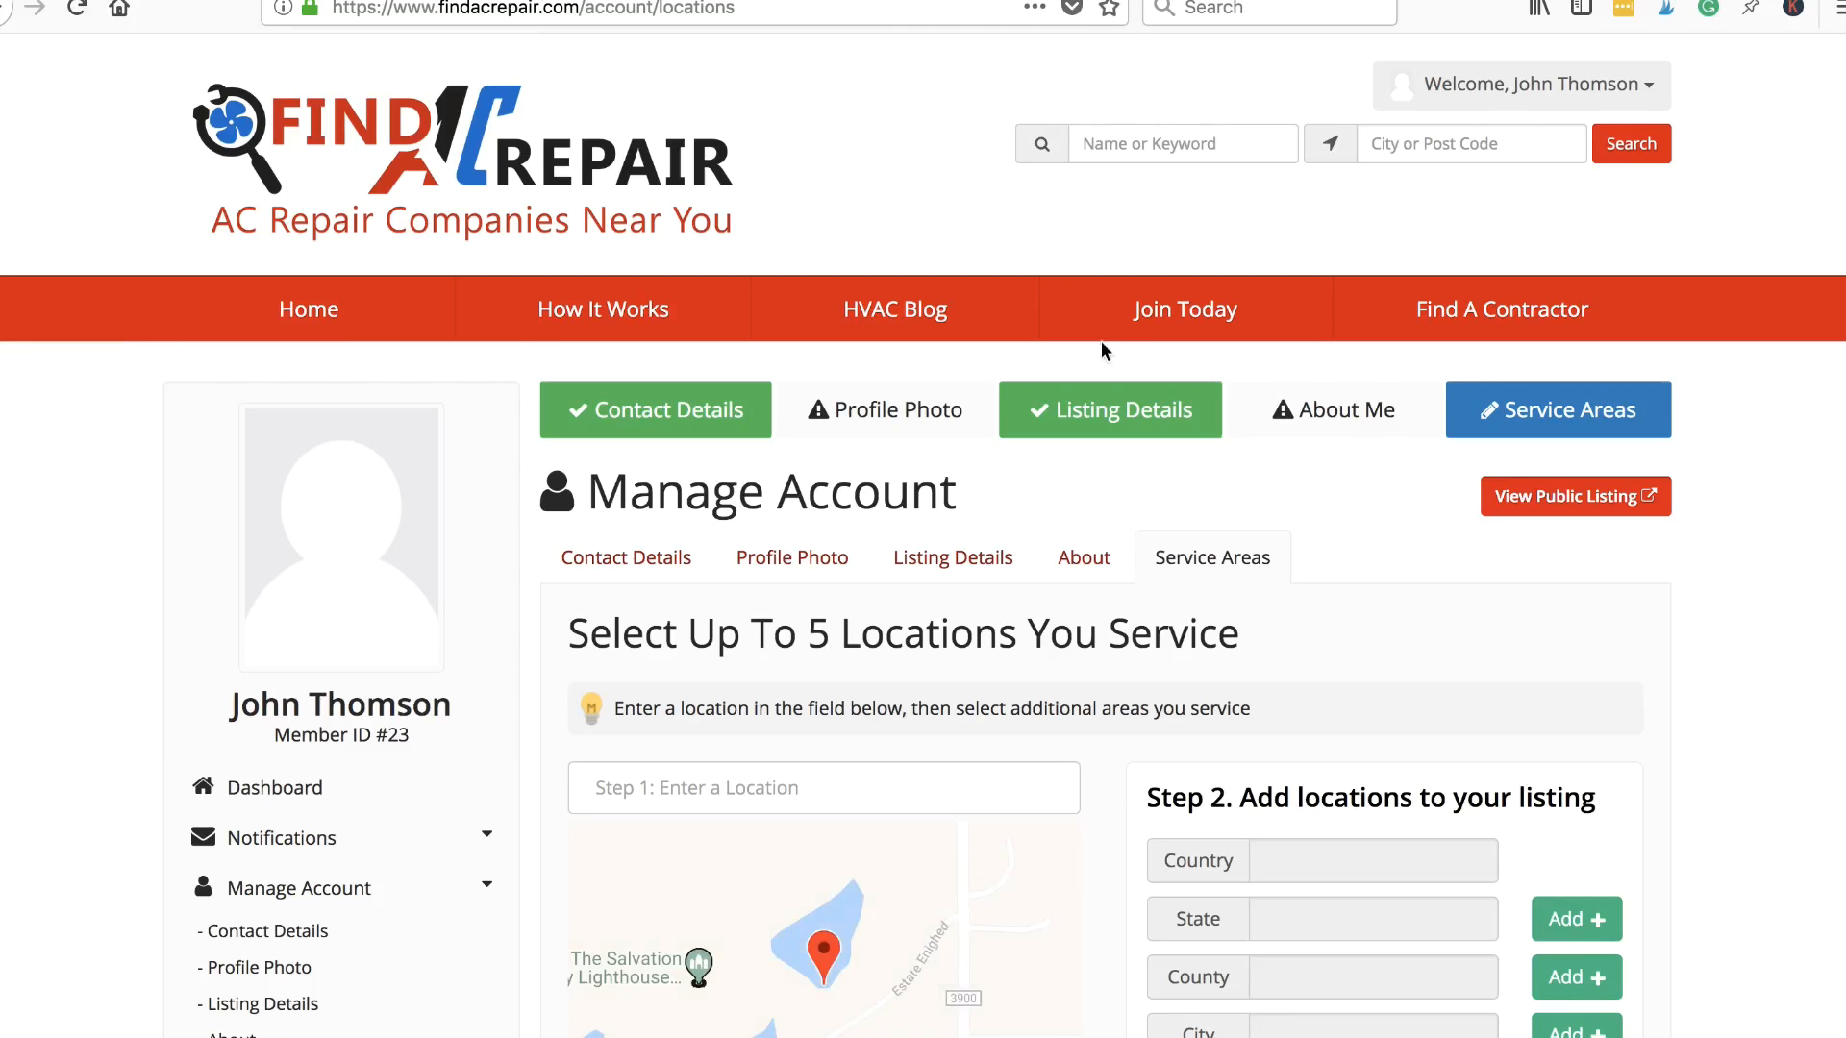
{"action": "scroll", "coordinate": [1649, 842], "scroll_direction": "down", "scroll_amount": 4}
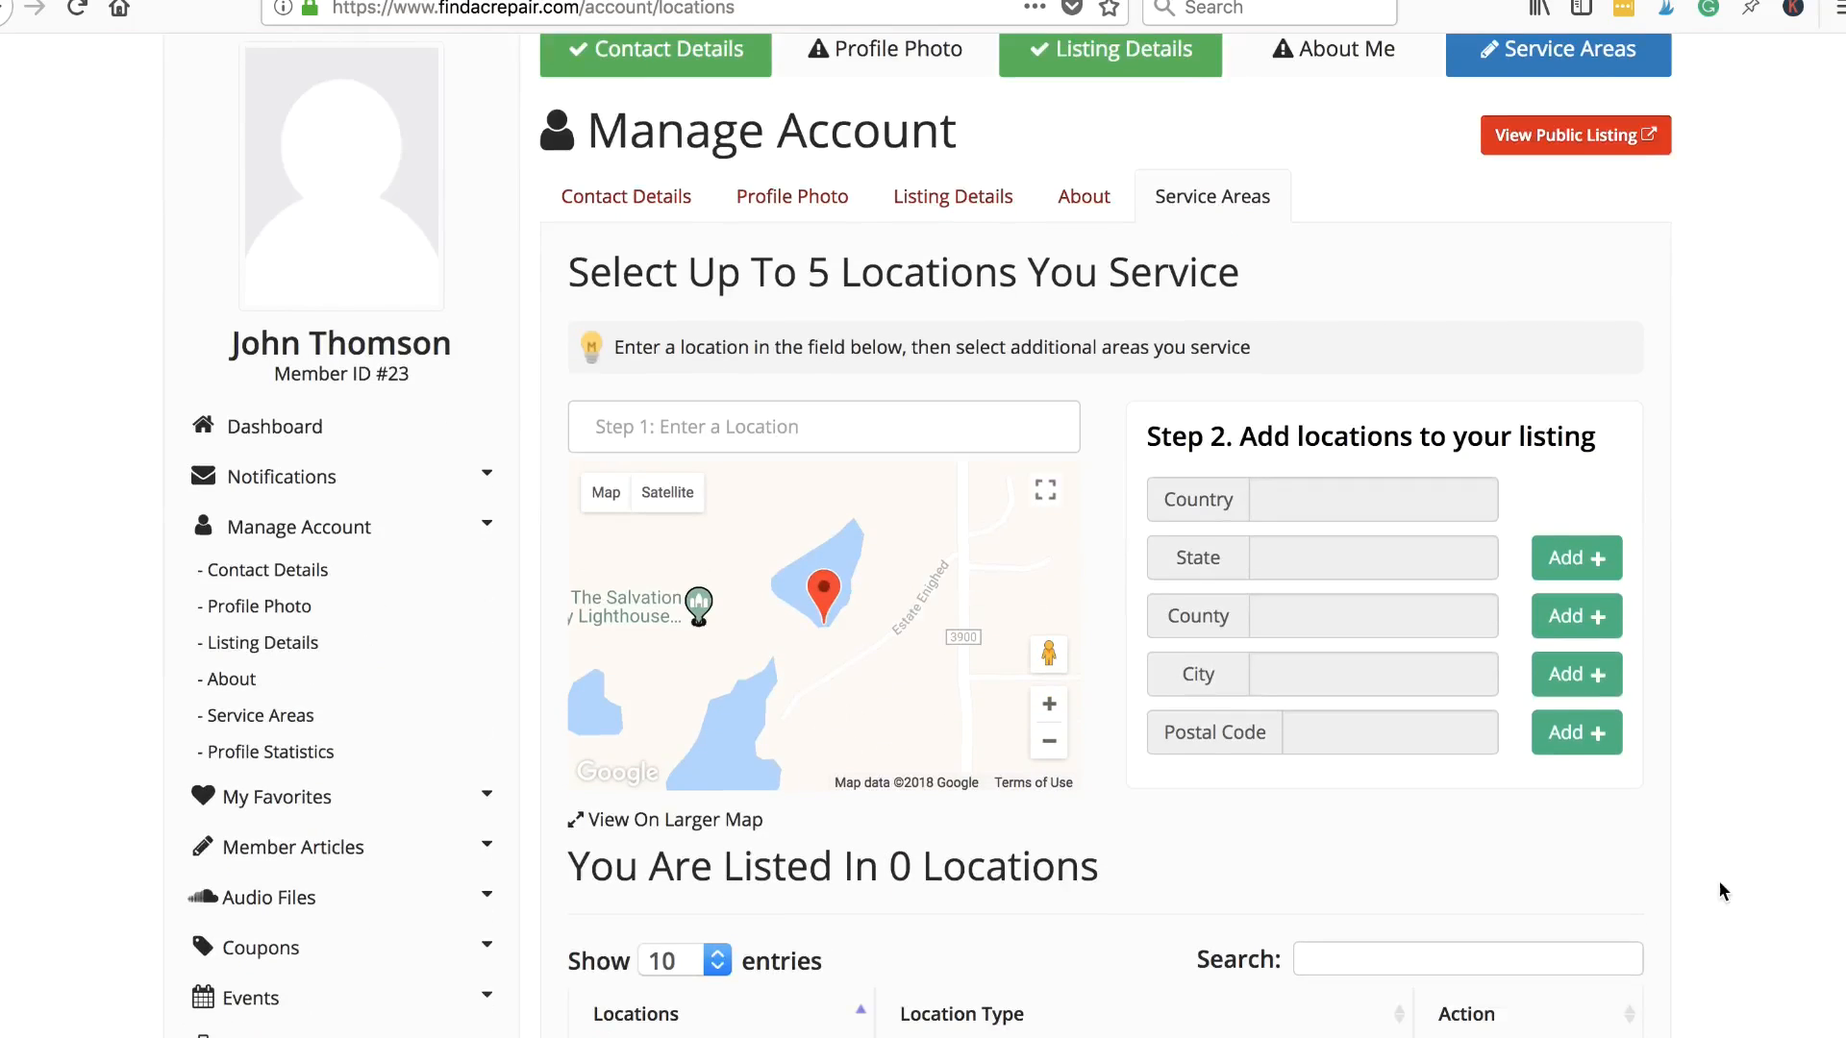
{"action": "scroll", "coordinate": [1720, 885], "scroll_direction": "down", "scroll_amount": 1}
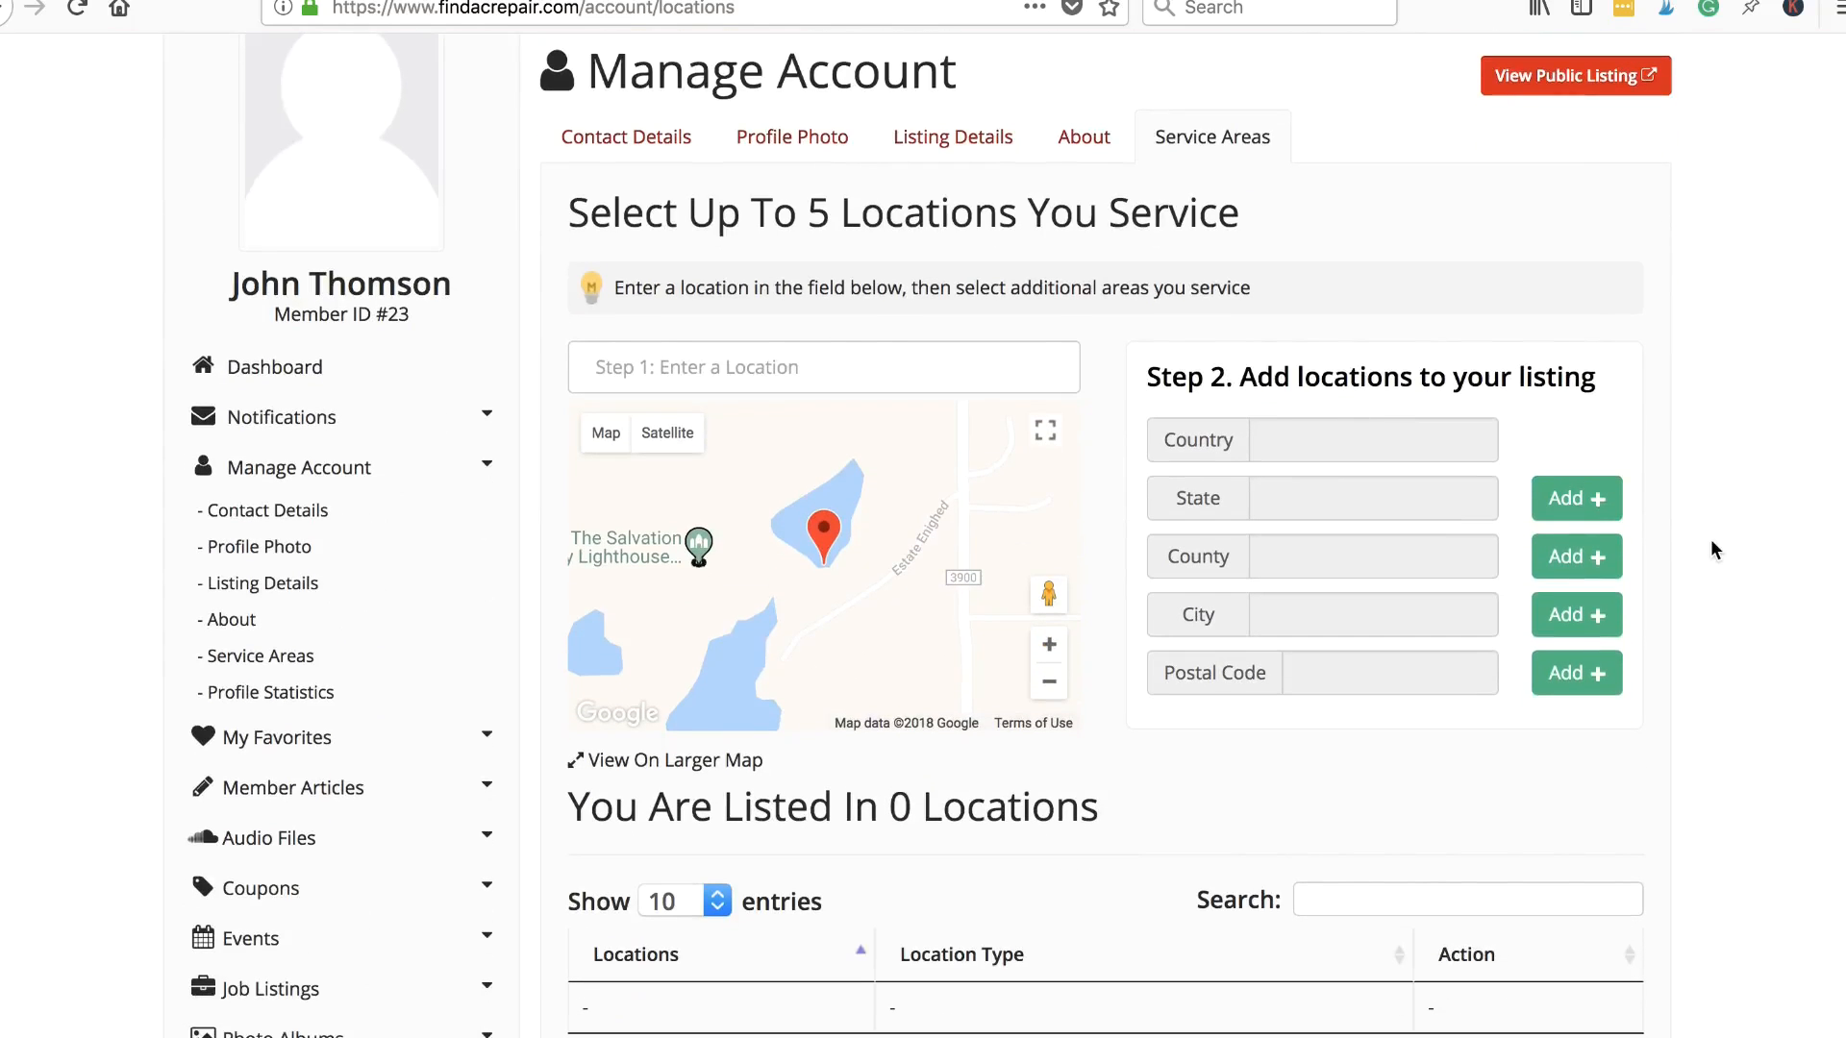
{"action": "scroll", "coordinate": [1711, 550], "scroll_direction": "down", "scroll_amount": 3}
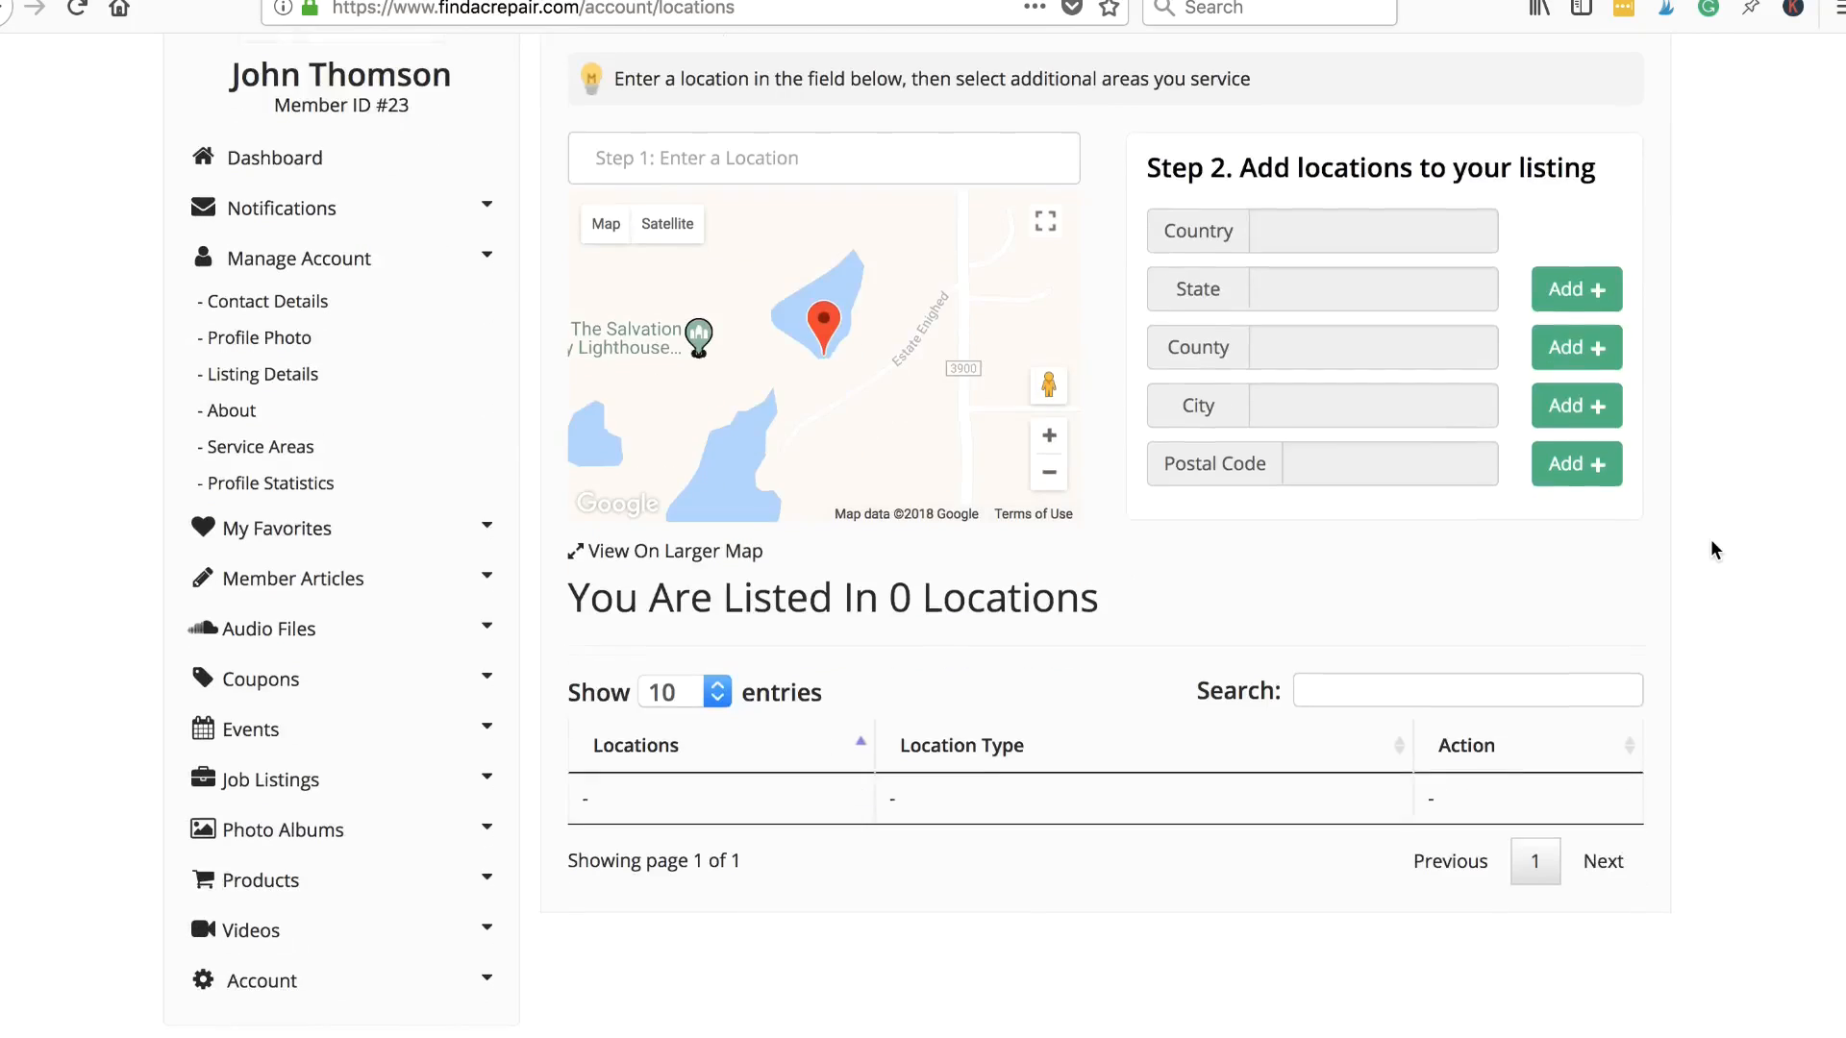
{"action": "scroll", "coordinate": [1711, 550], "scroll_direction": "up", "scroll_amount": 4}
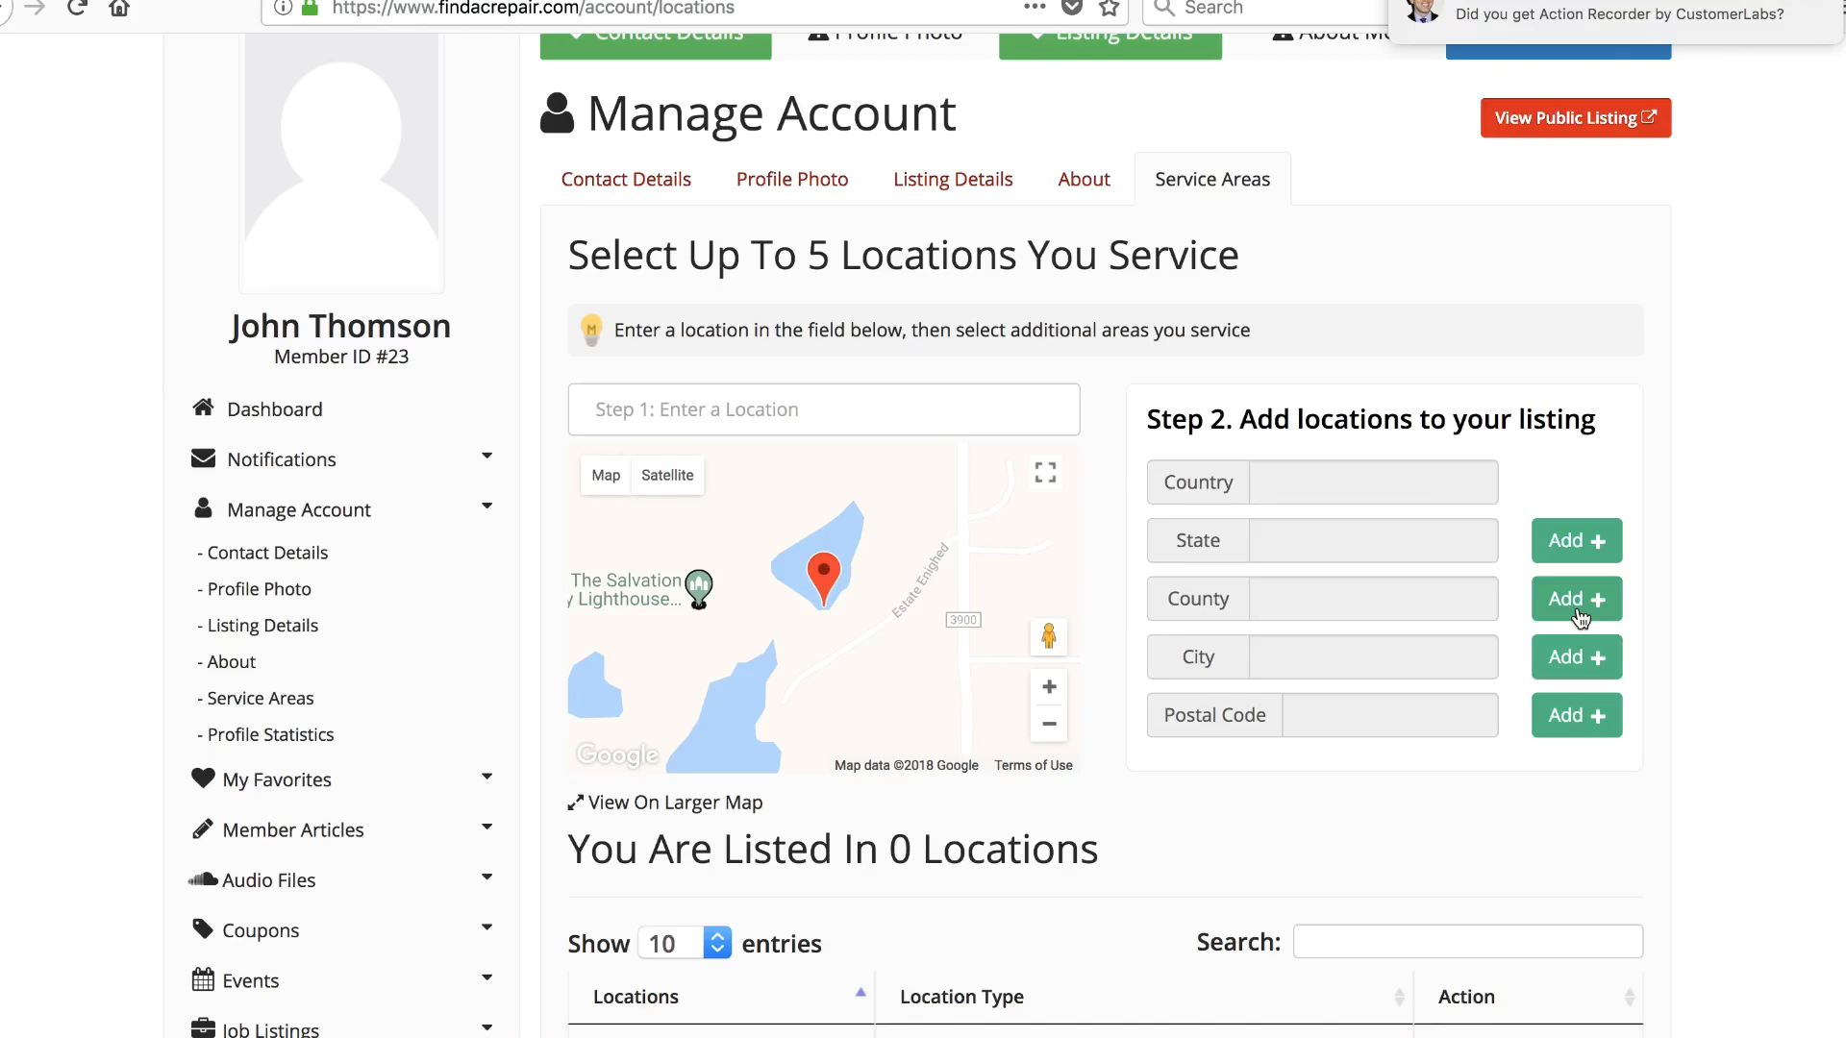
{"action": "scroll", "coordinate": [1611, 856], "scroll_direction": "down", "scroll_amount": 5}
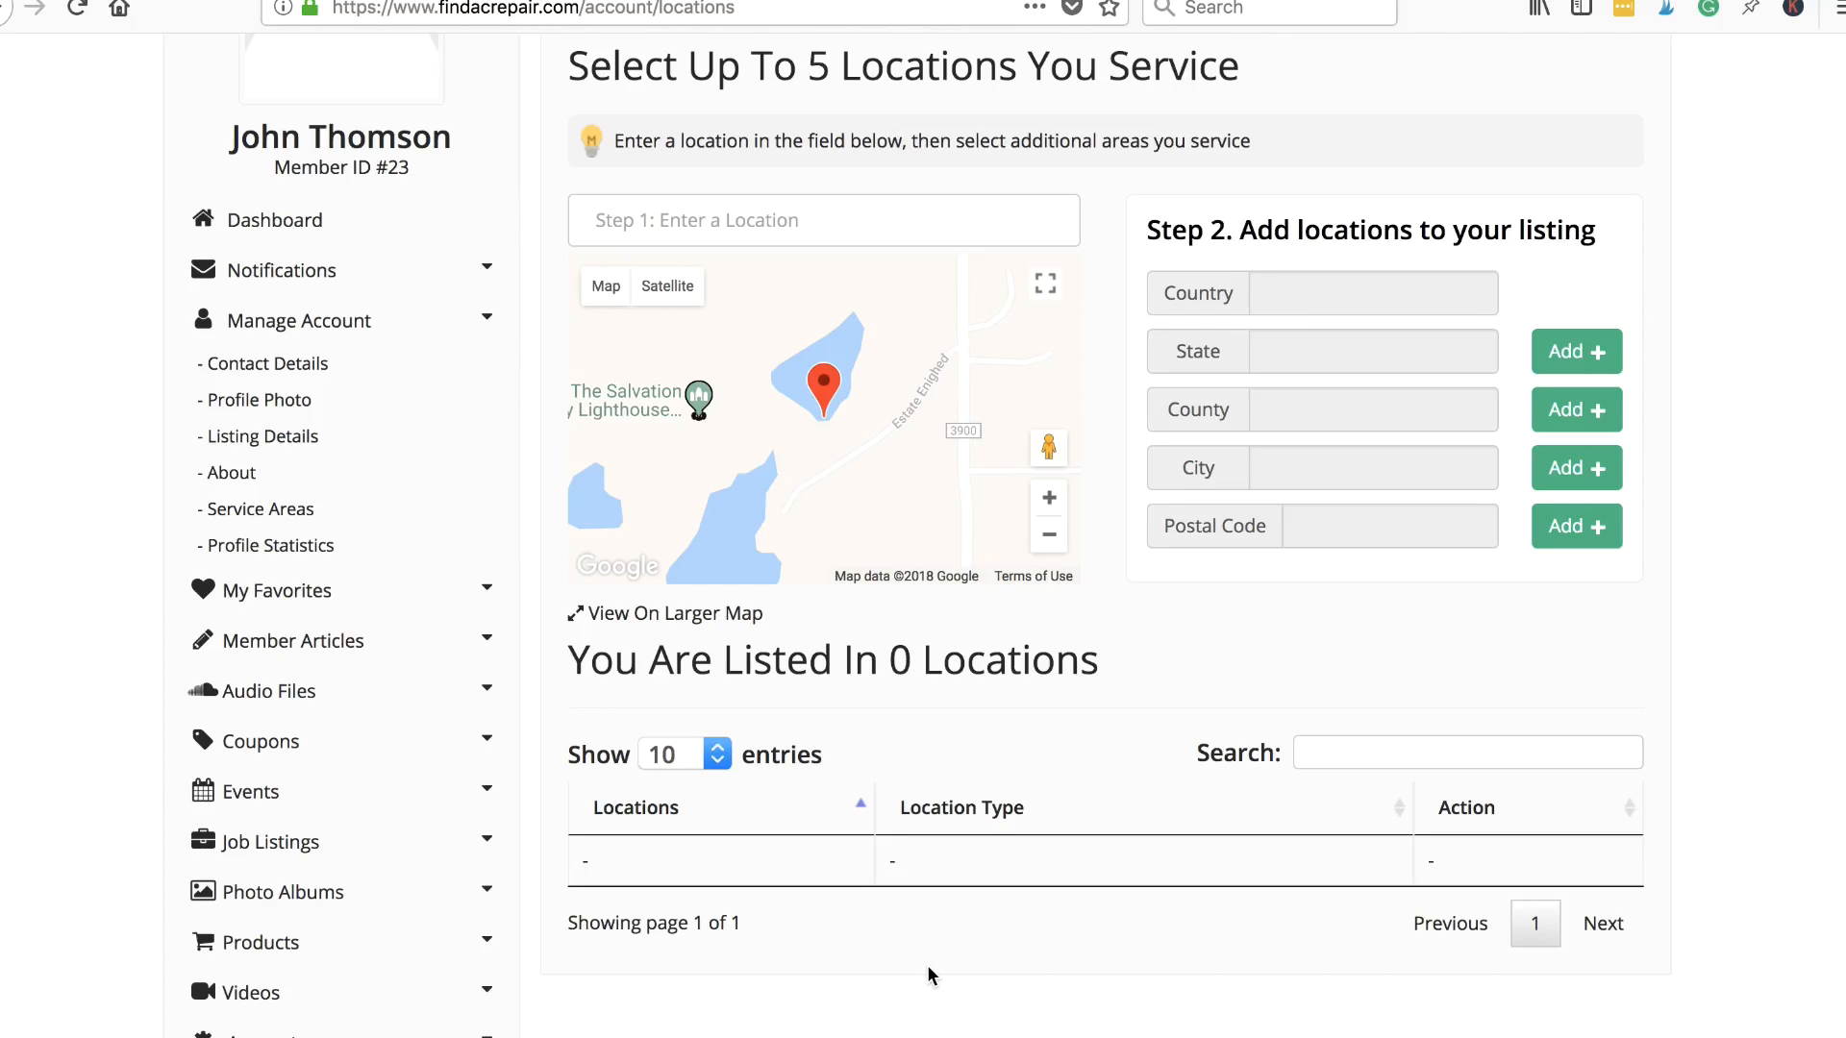
{"action": "scroll", "coordinate": [930, 973], "scroll_direction": "down", "scroll_amount": 1}
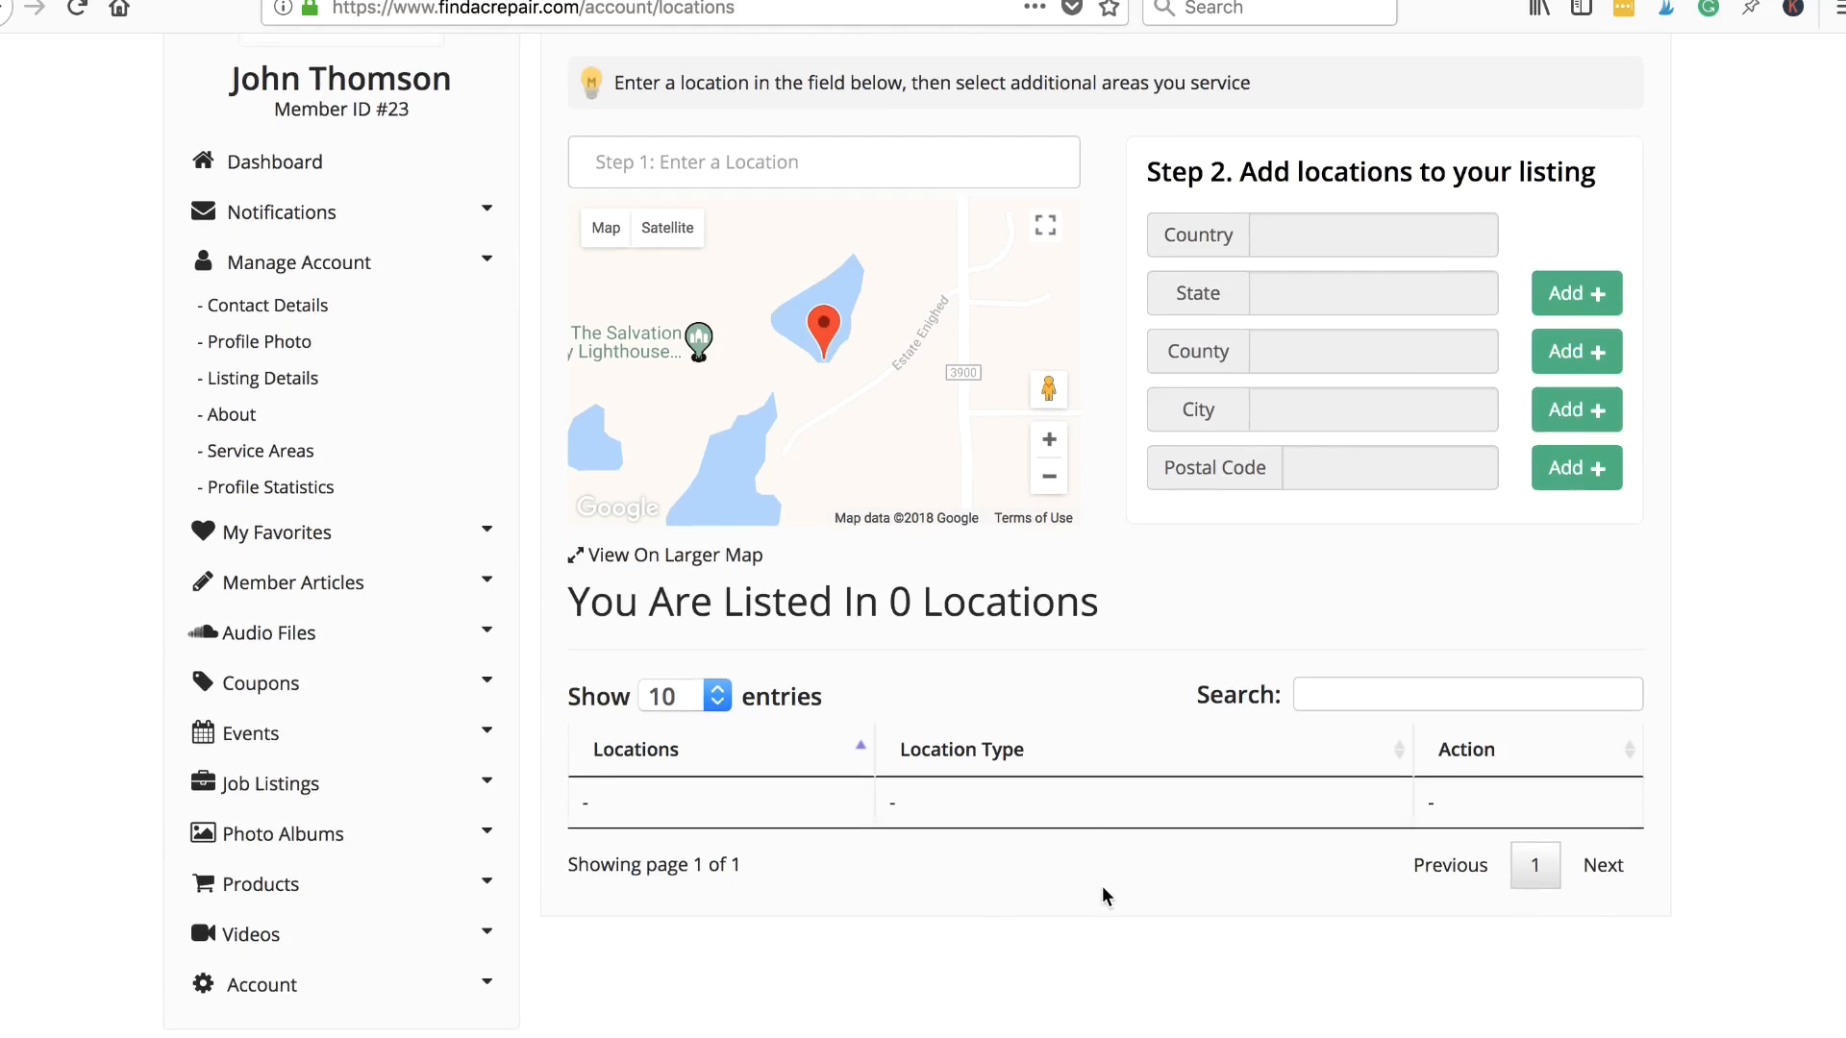
{"action": "scroll", "coordinate": [1104, 886], "scroll_direction": "down", "scroll_amount": 3}
{"action": "scroll", "coordinate": [1103, 886], "scroll_direction": "up", "scroll_amount": 5}
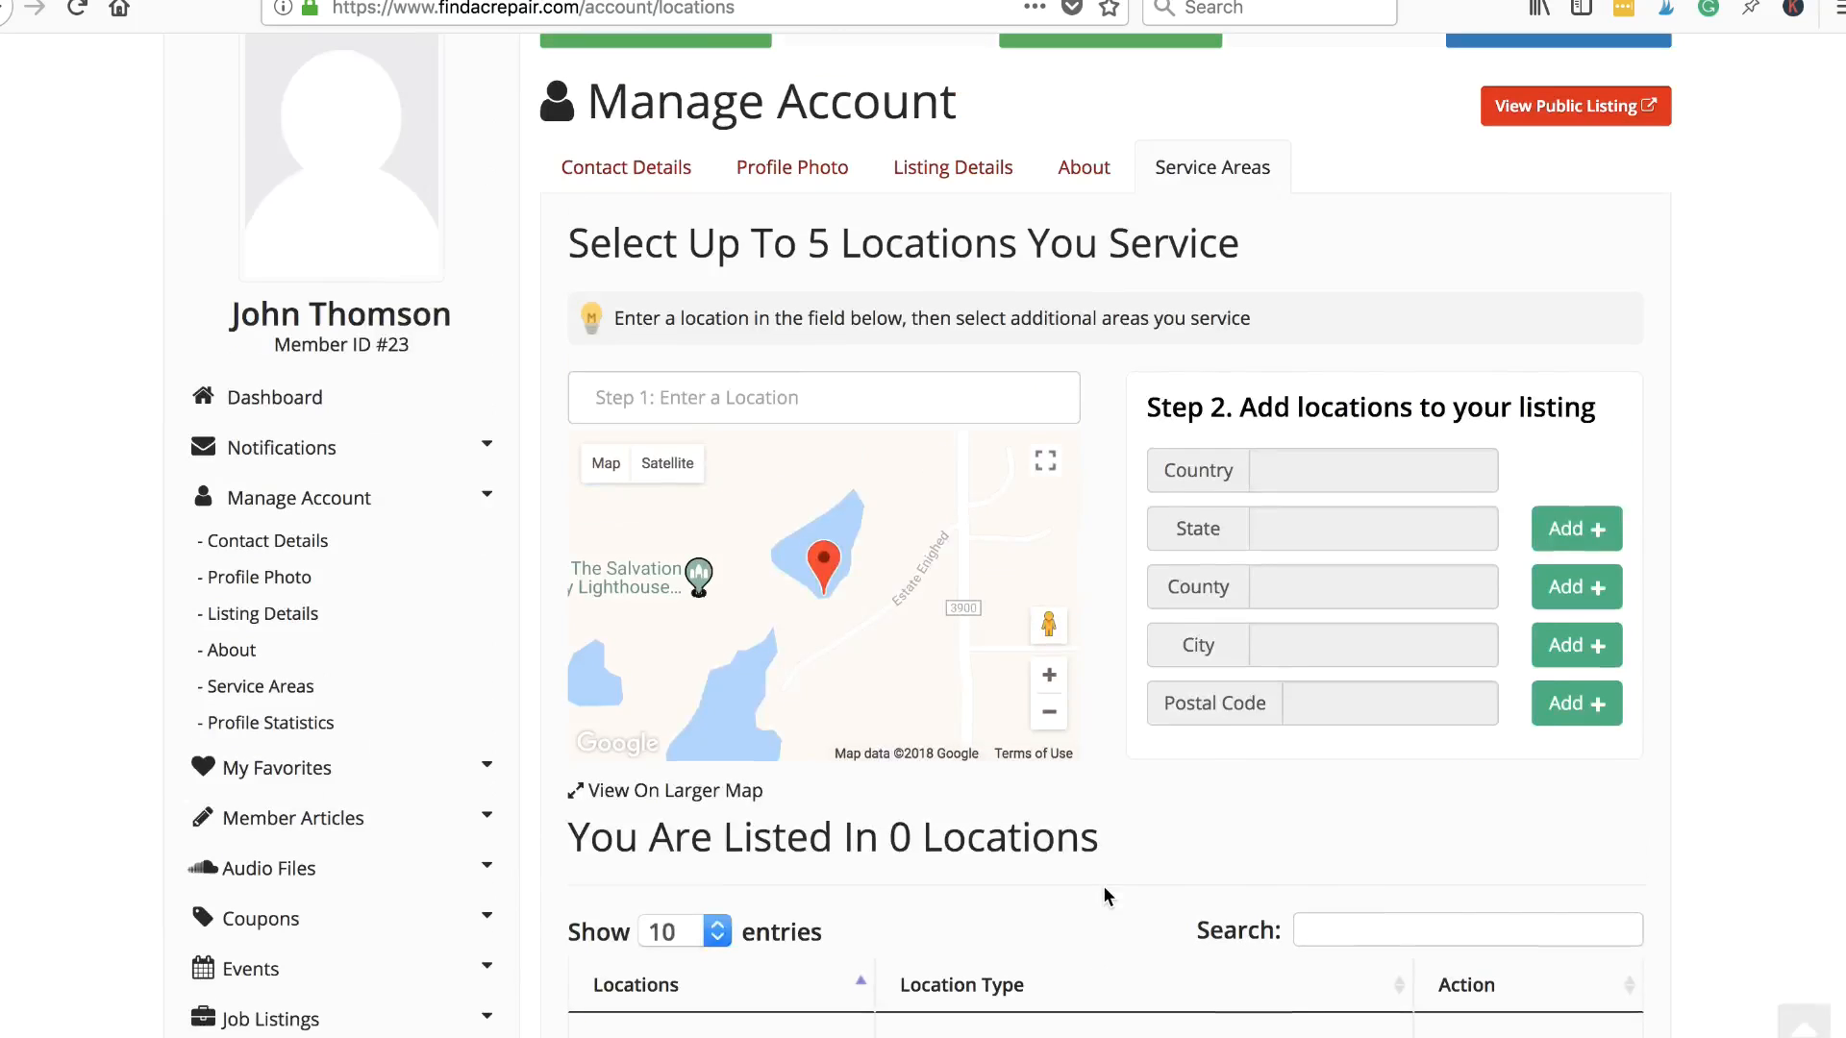
{"action": "scroll", "coordinate": [1601, 113], "scroll_direction": "up", "scroll_amount": 2}
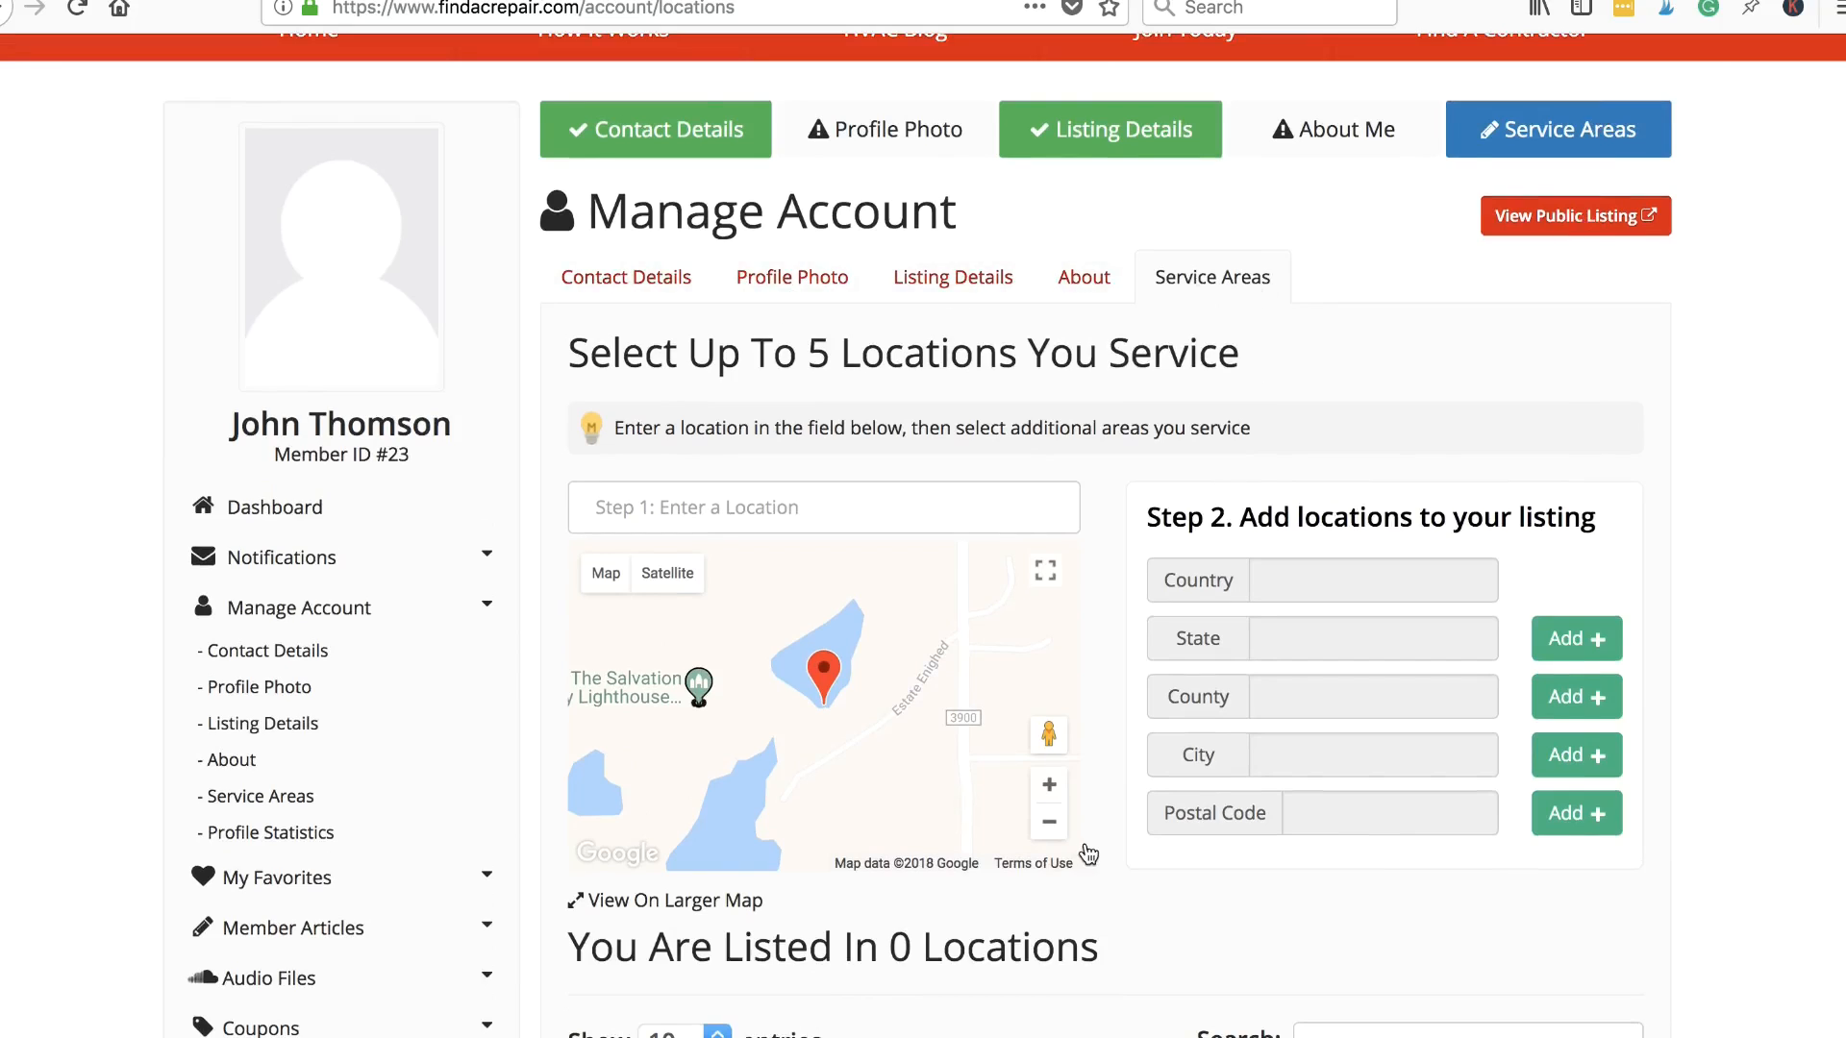
{"action": "scroll", "coordinate": [1085, 846], "scroll_direction": "down", "scroll_amount": 4}
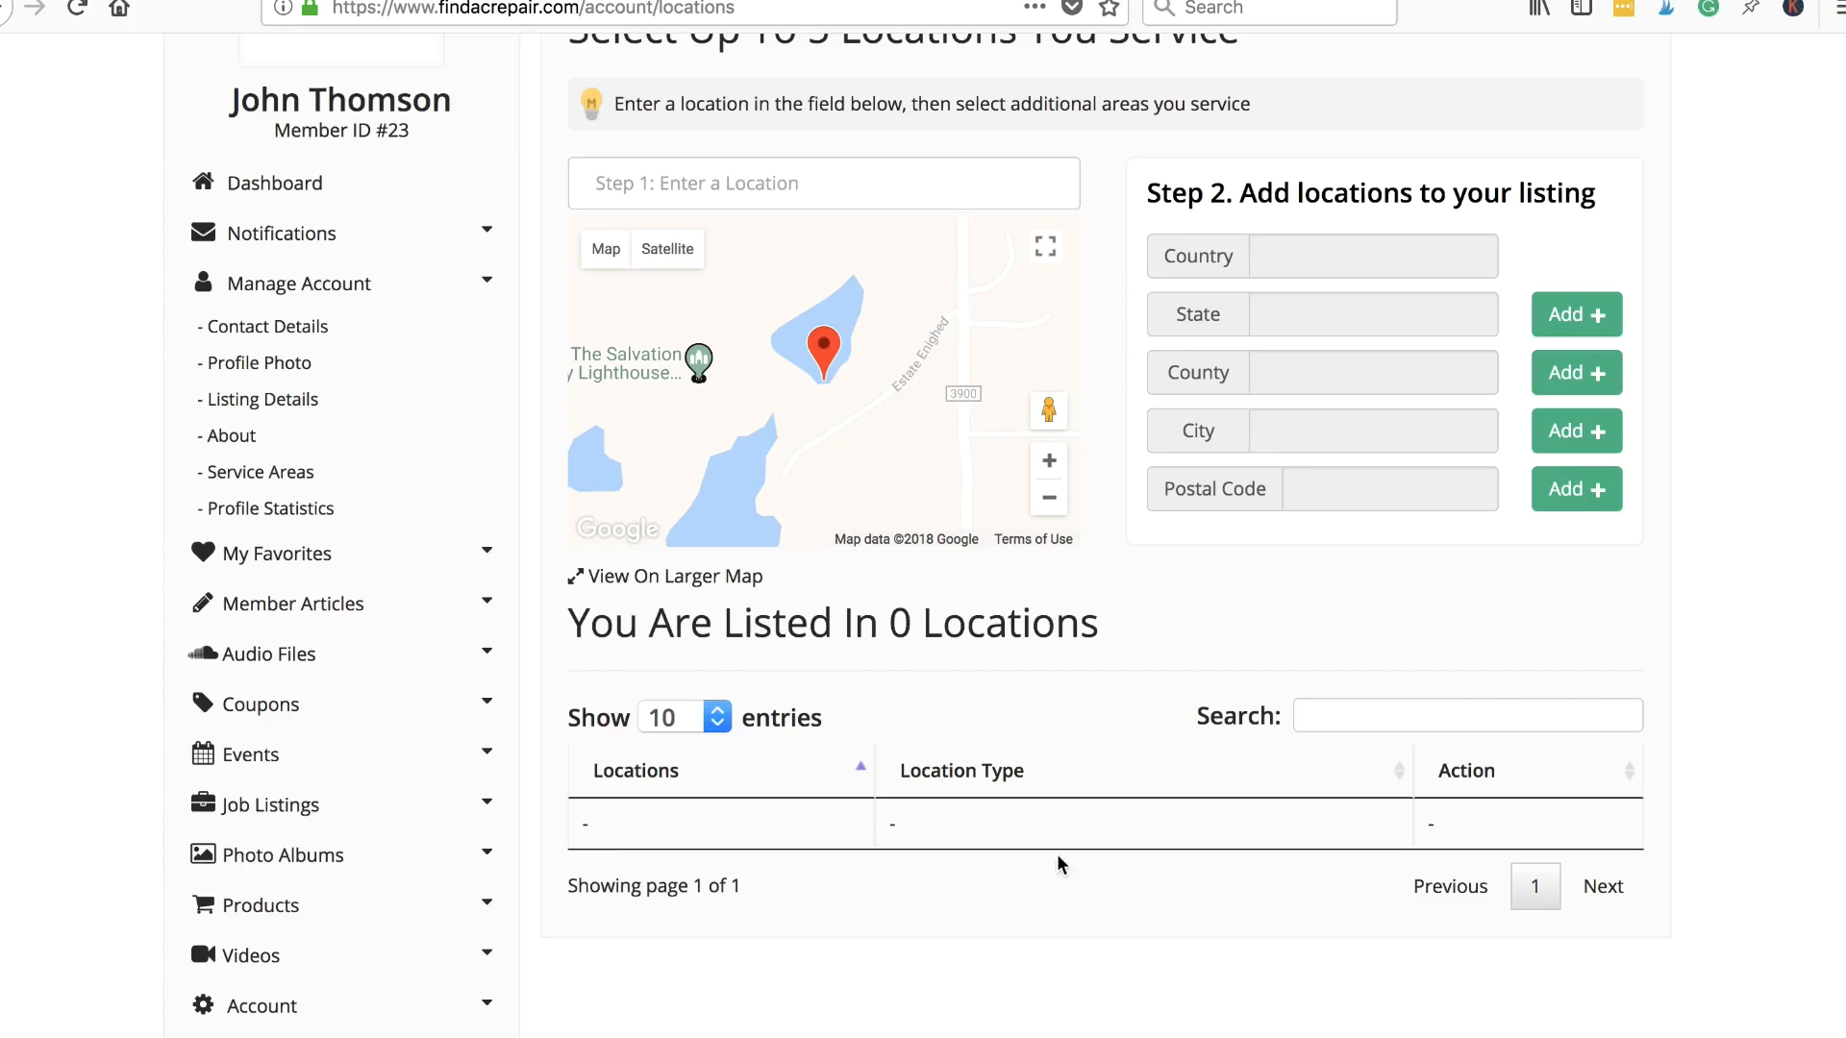
{"action": "scroll", "coordinate": [1104, 828], "scroll_direction": "up", "scroll_amount": 3}
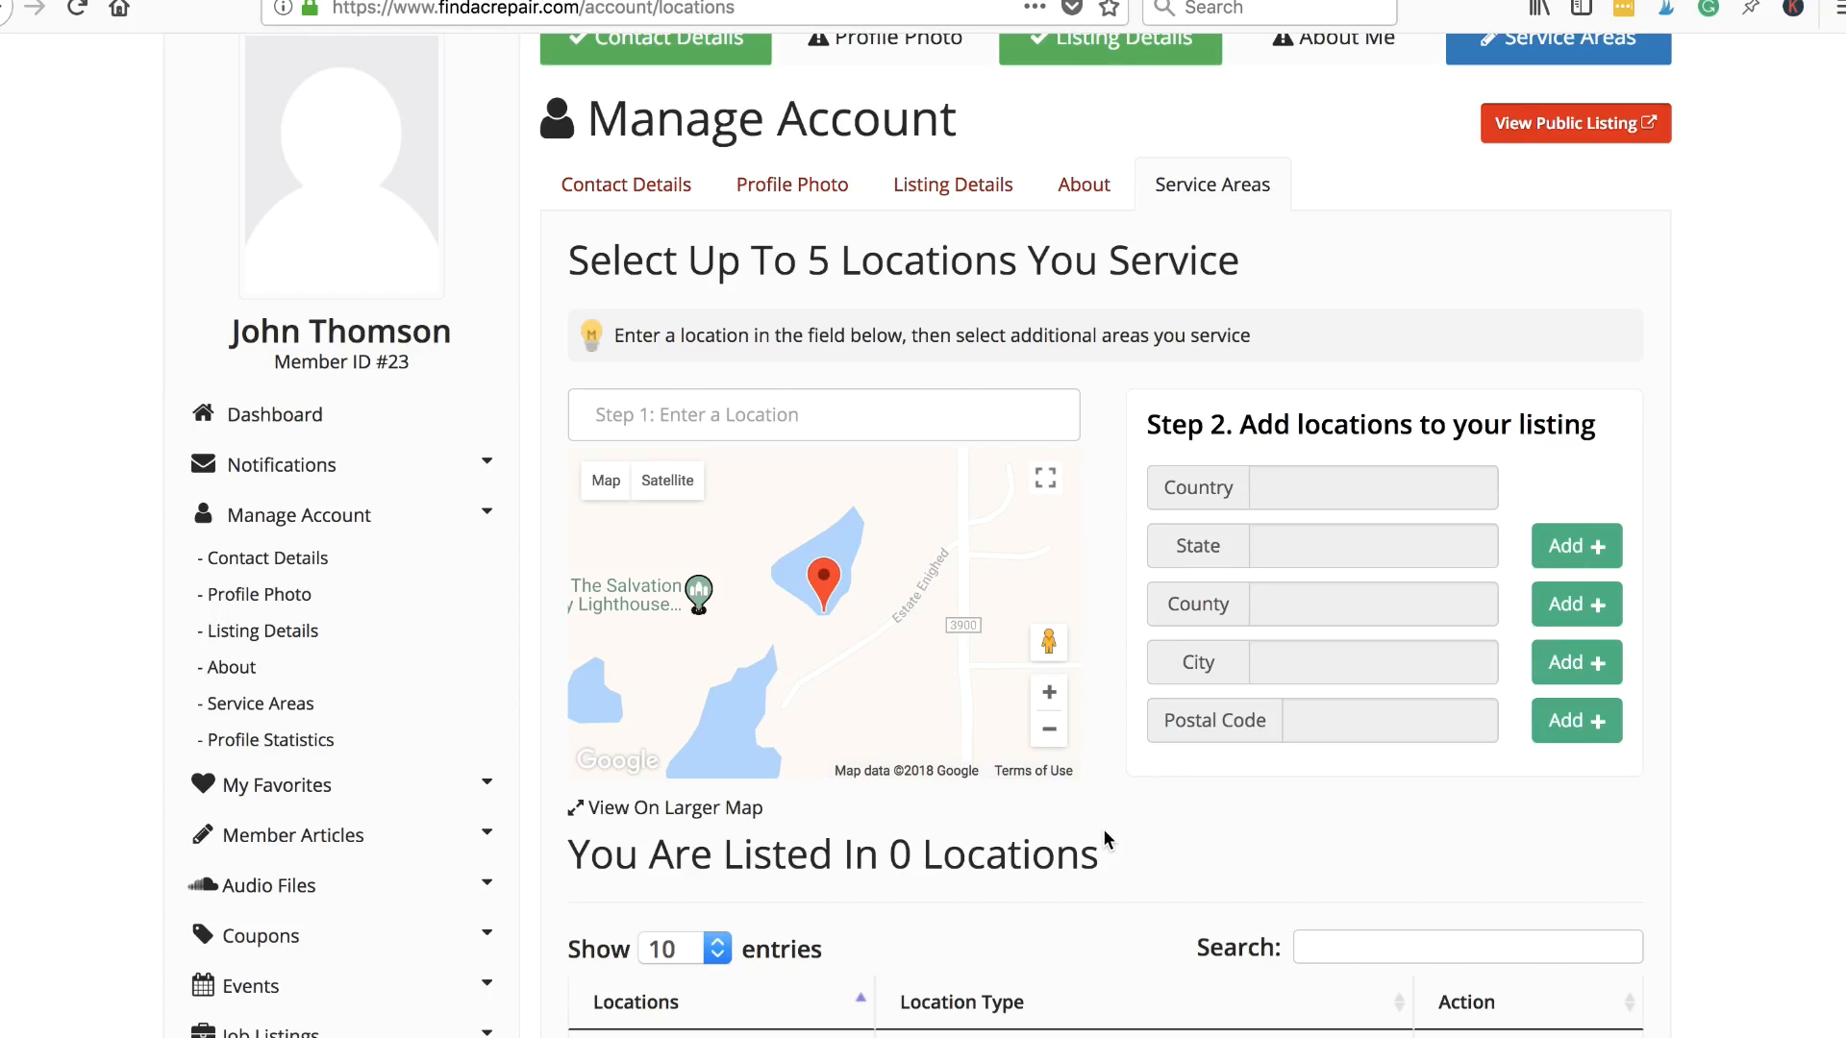
- Open the contractor's public listing page and scroll down its HVAC profile
{"action": "left_click", "coordinate": [1650, 123]}
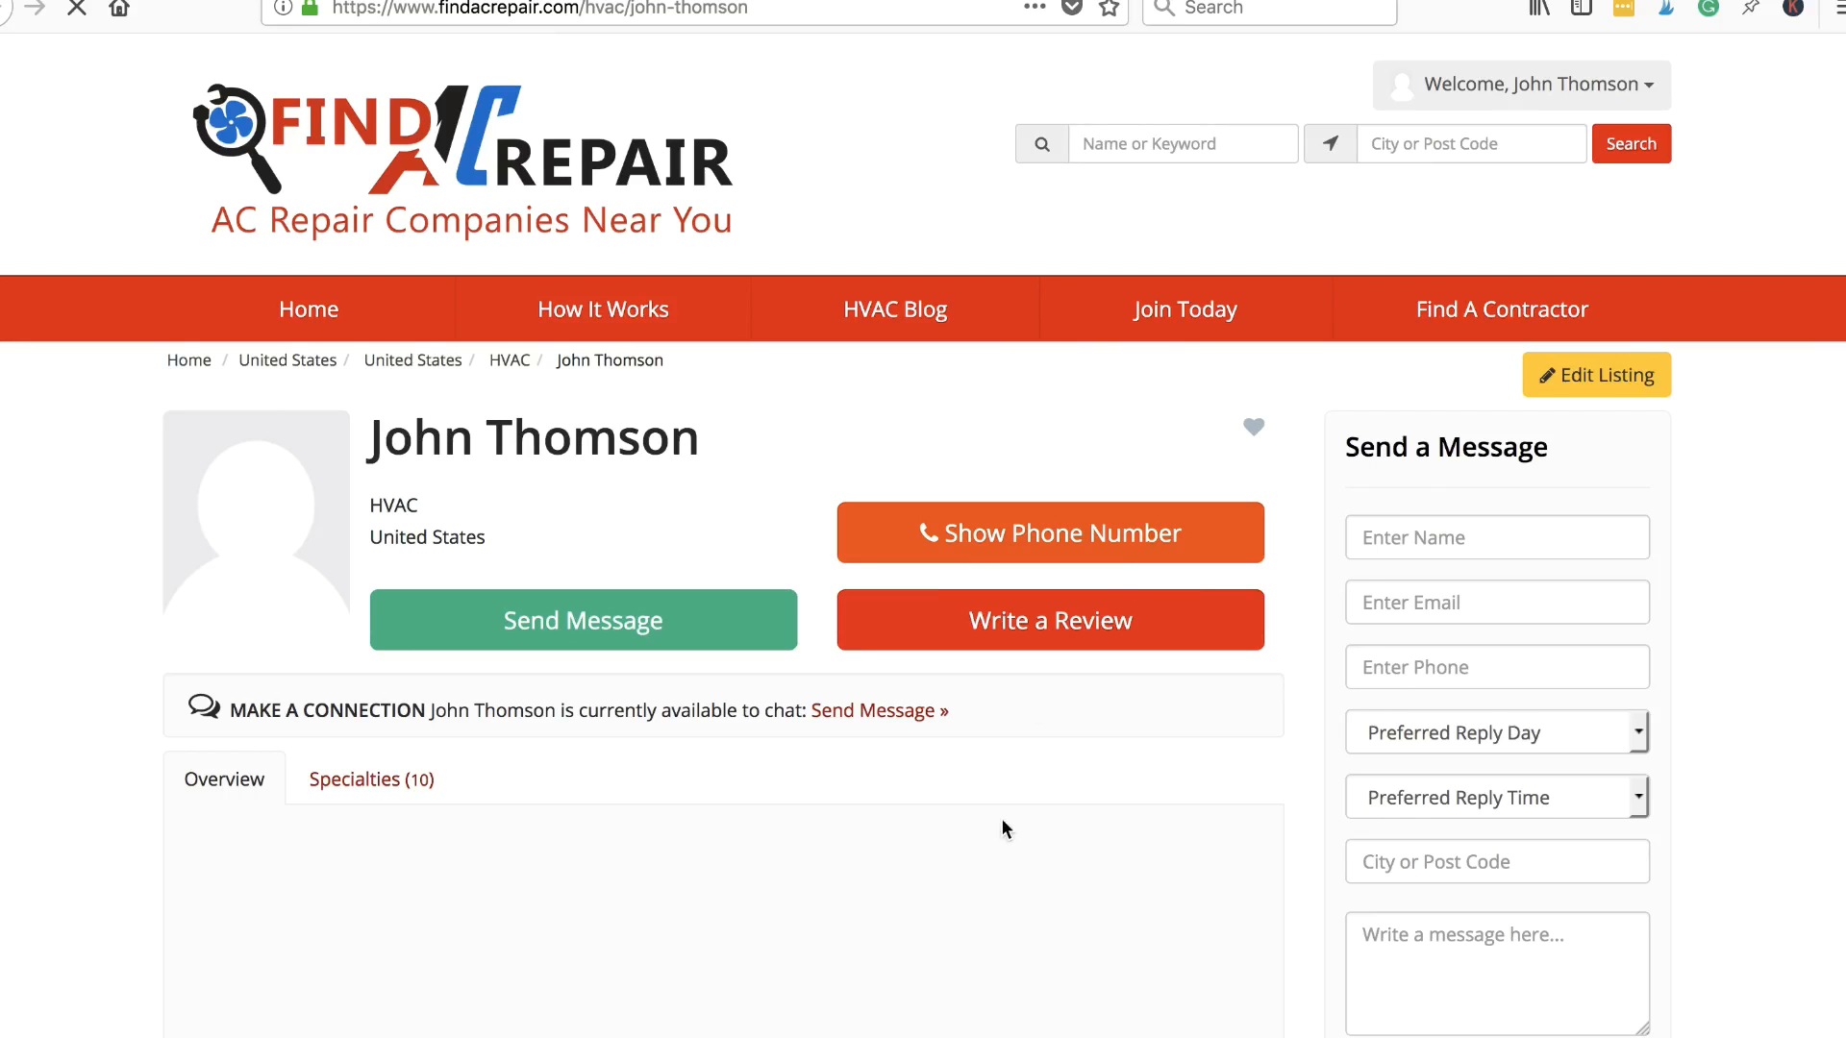
{"action": "scroll", "coordinate": [1003, 827], "scroll_direction": "down", "scroll_amount": 2}
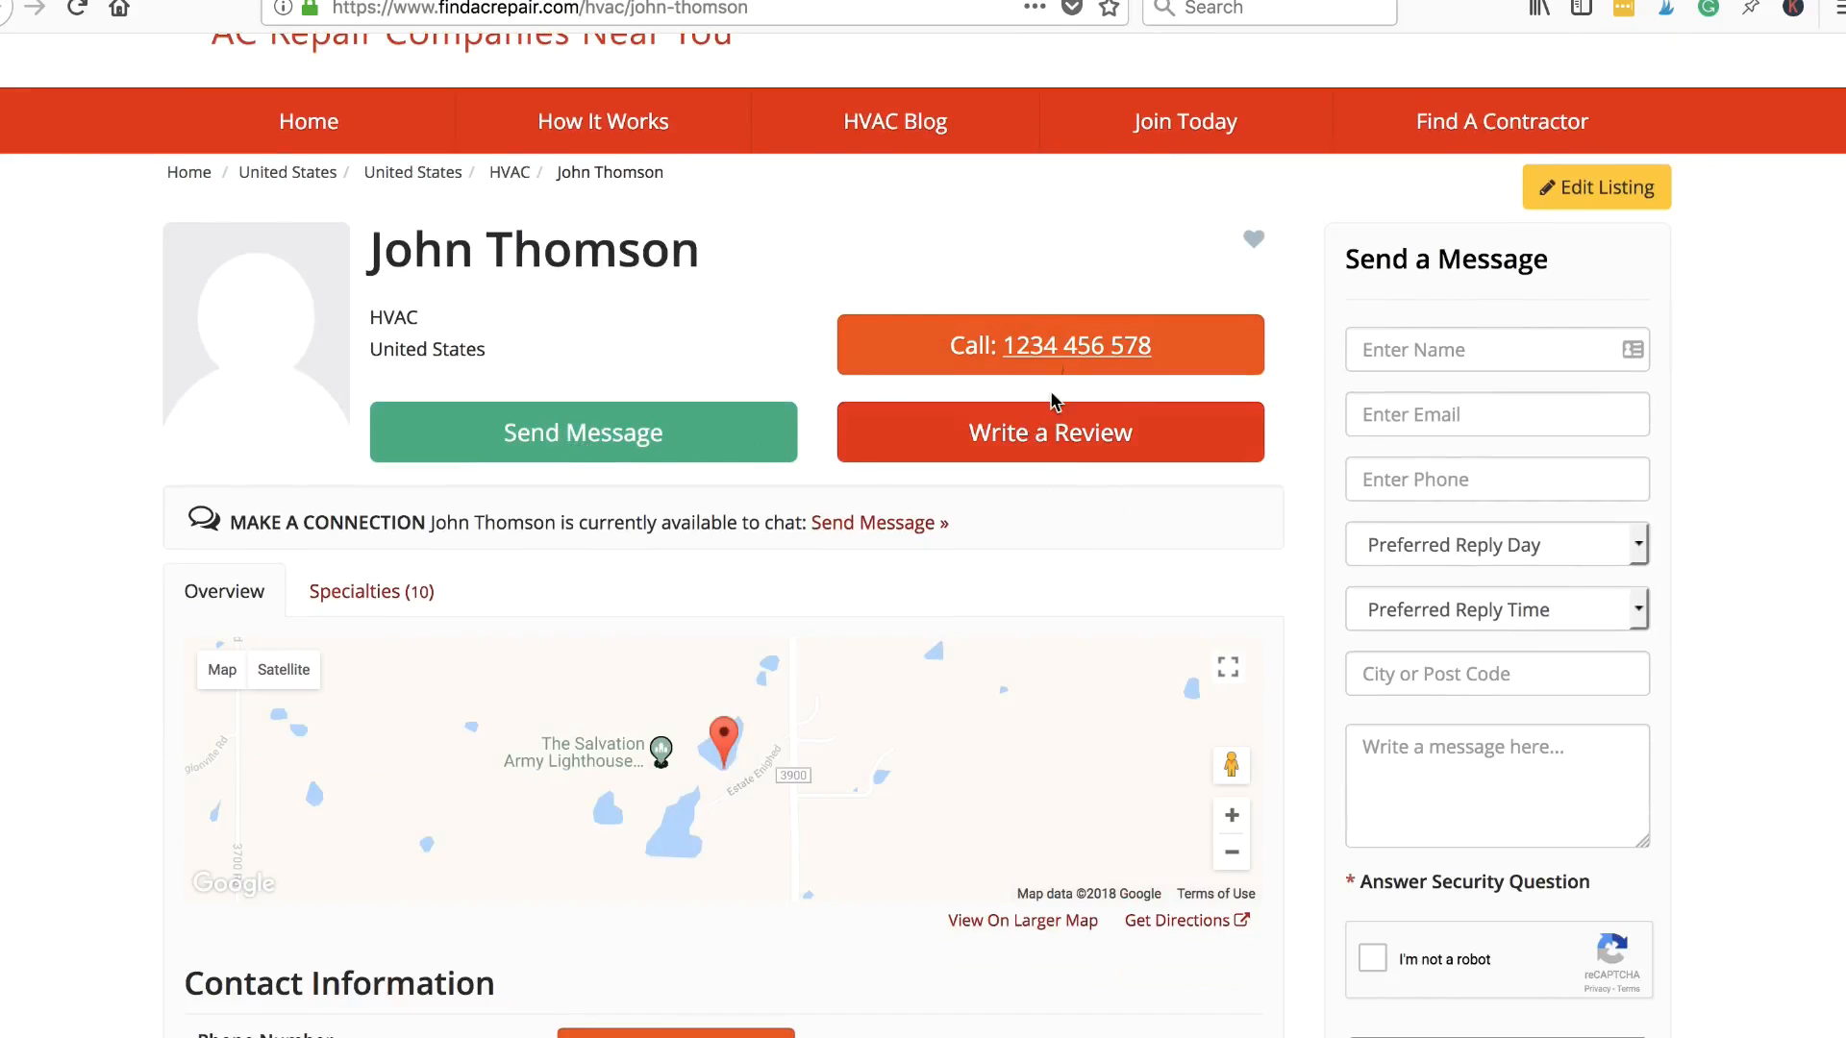
{"action": "left_click", "coordinate": [1079, 439]}
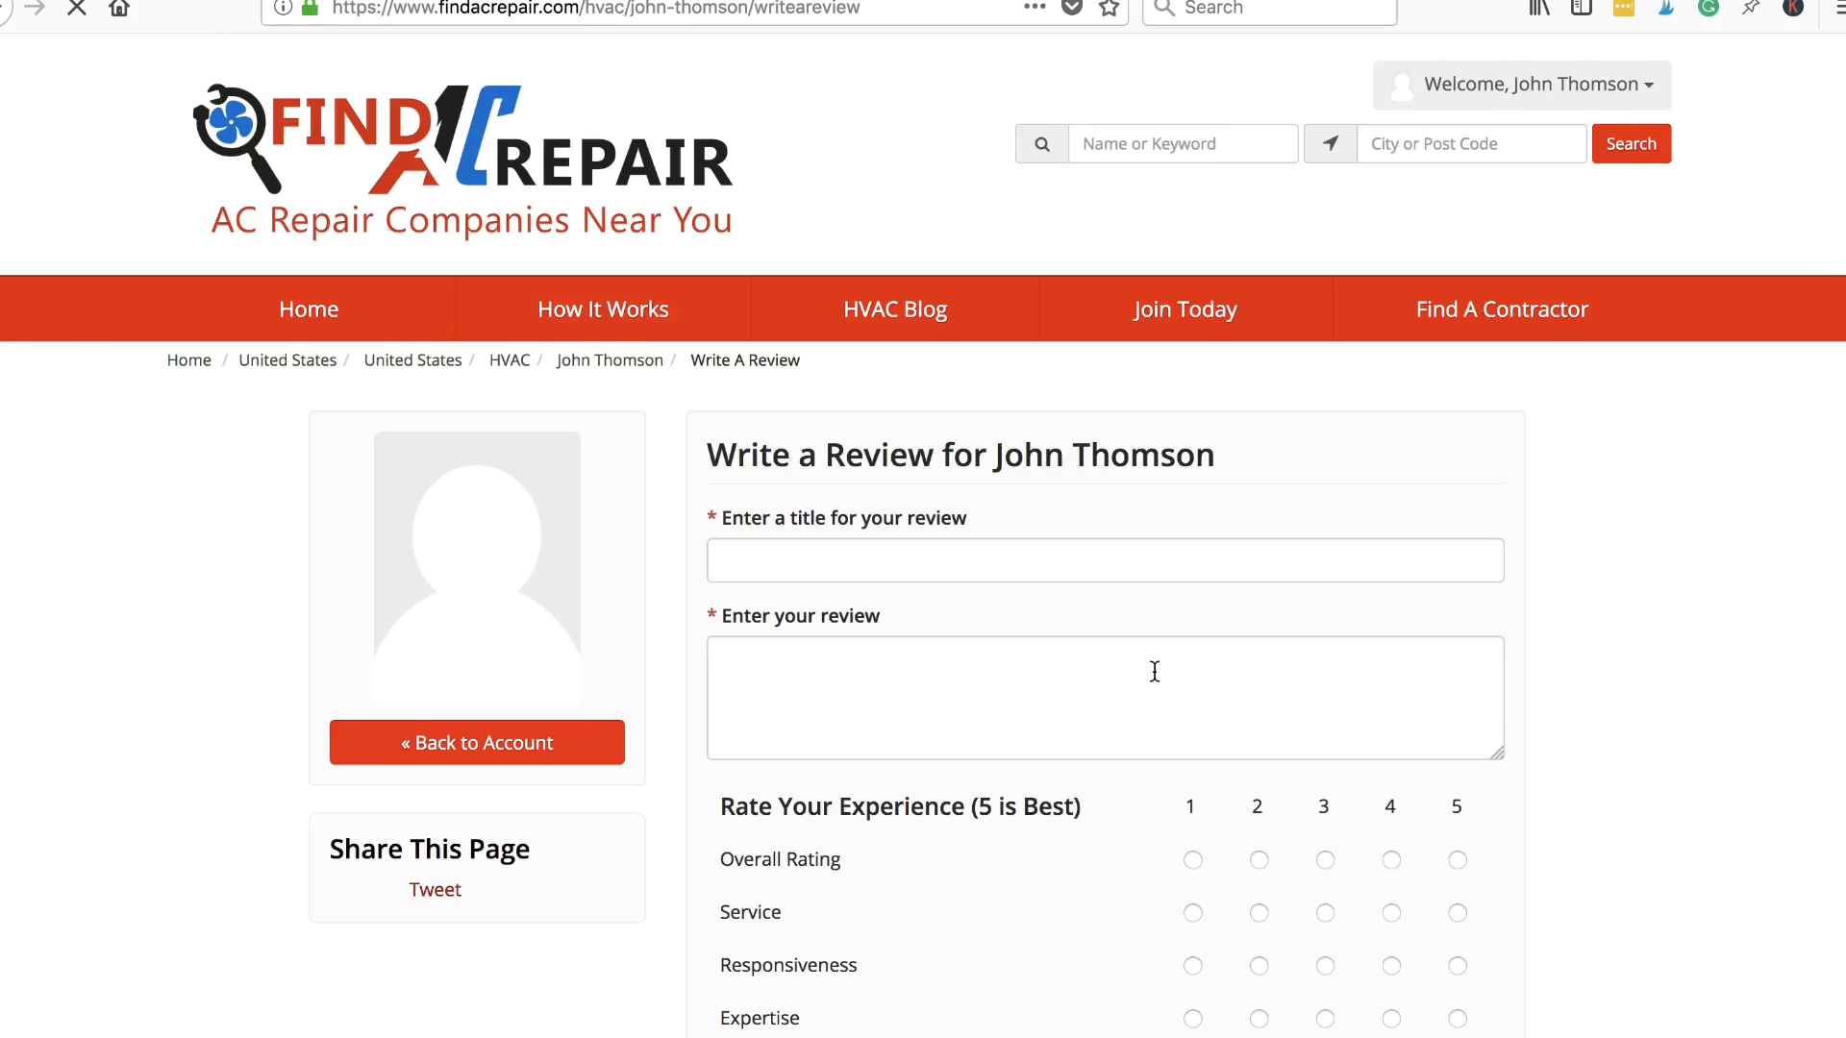
{"action": "scroll", "coordinate": [1152, 668], "scroll_direction": "down", "scroll_amount": 4}
{"action": "scroll", "coordinate": [1154, 671], "scroll_direction": "down", "scroll_amount": 1}
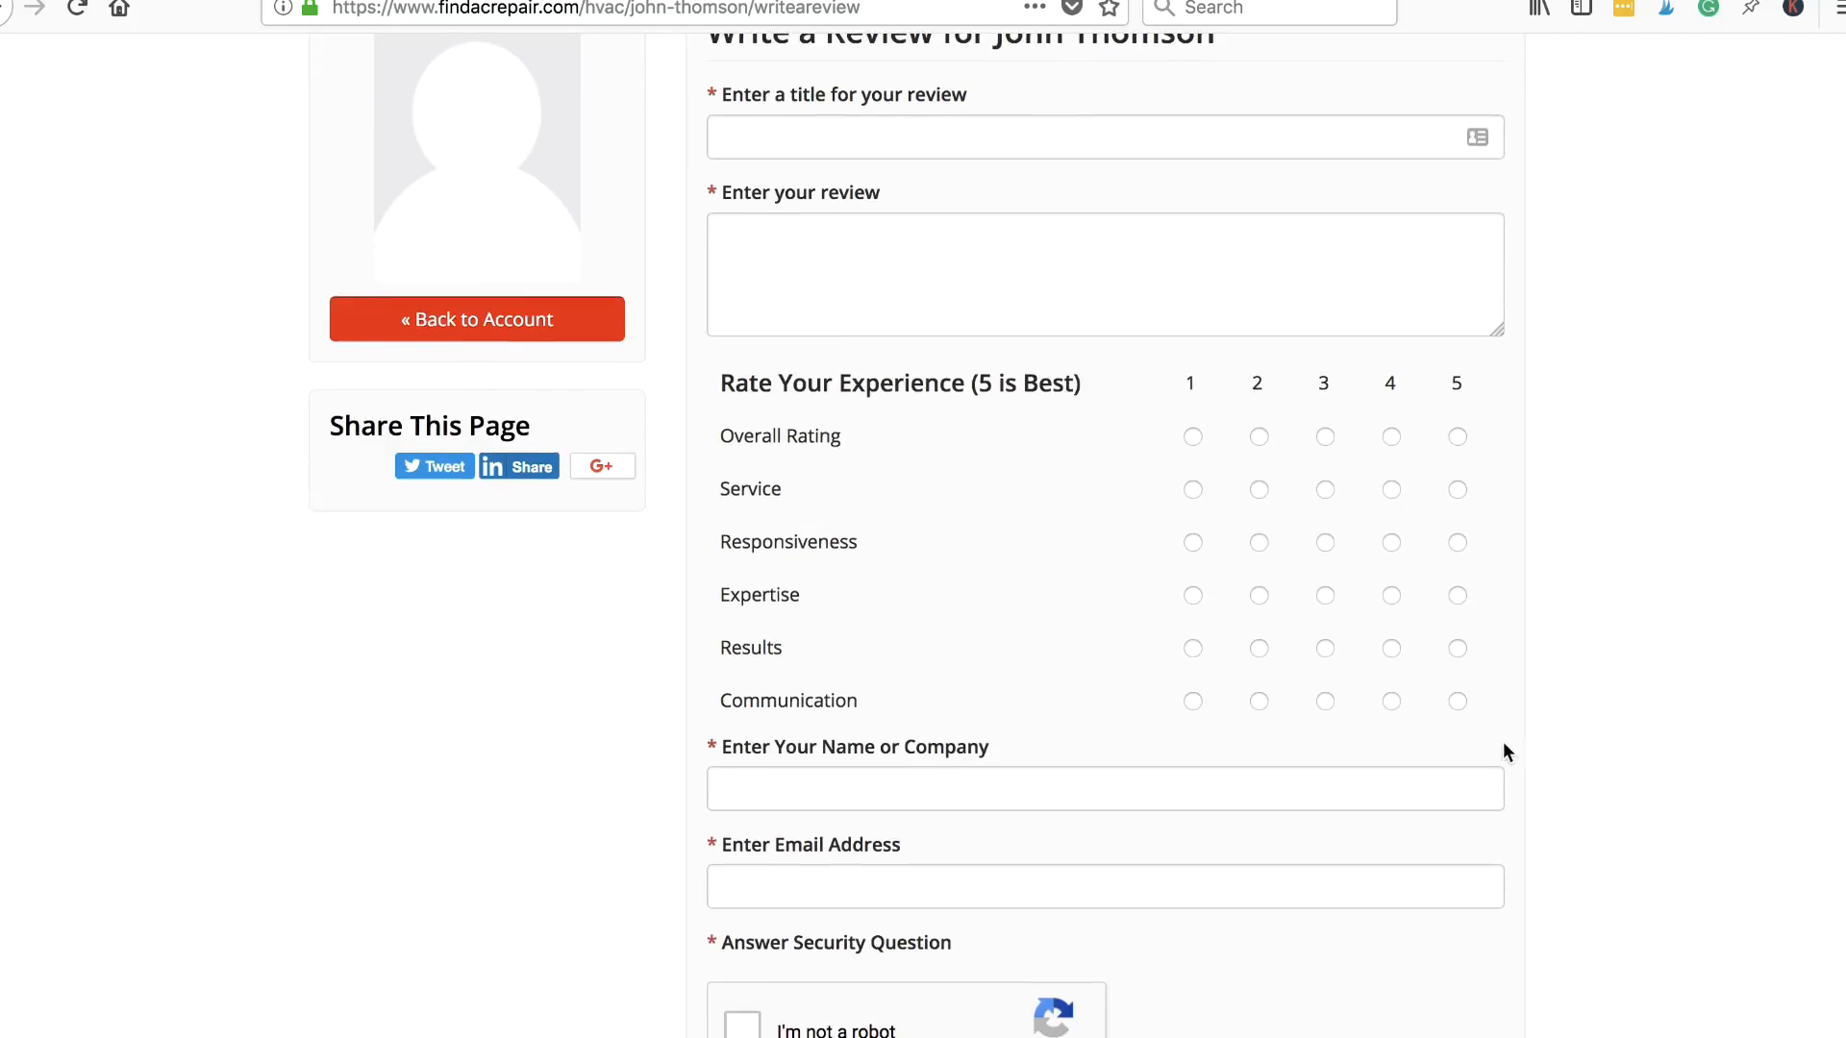
{"action": "scroll", "coordinate": [1639, 721], "scroll_direction": "up", "scroll_amount": 5}
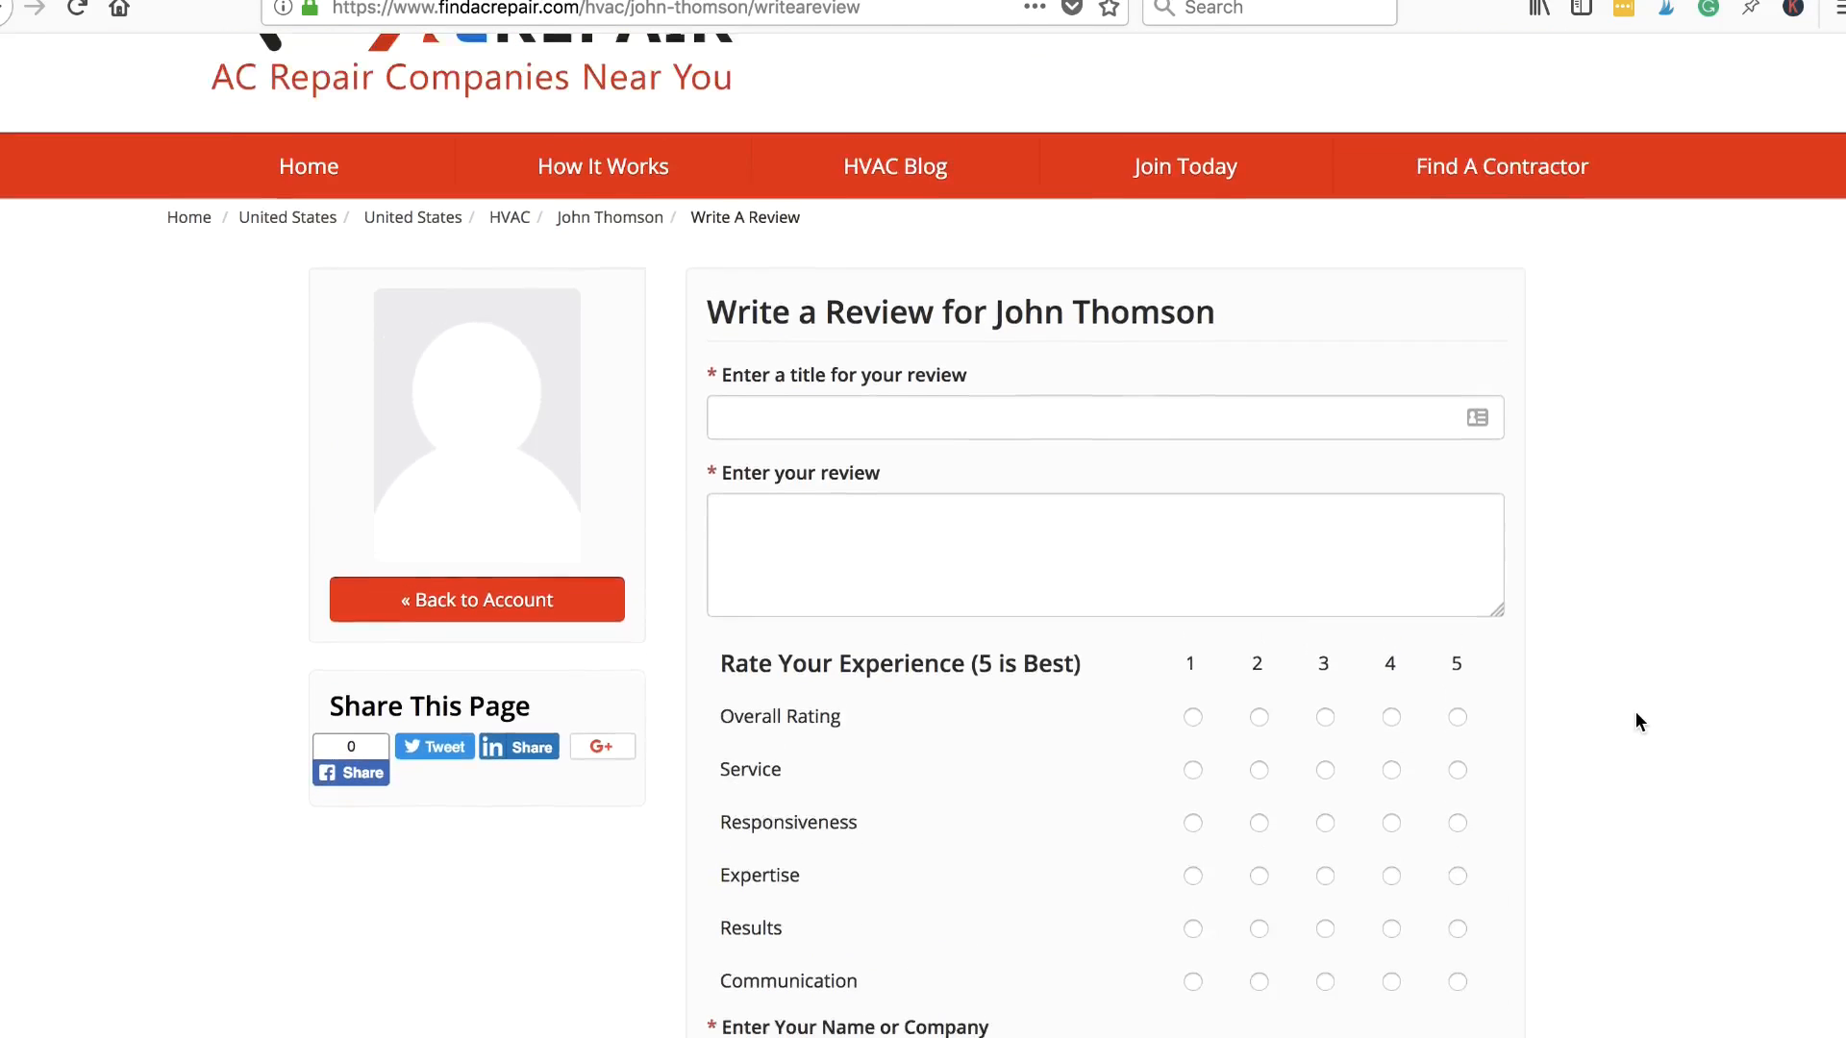
{"action": "scroll", "coordinate": [1639, 721], "scroll_direction": "down", "scroll_amount": 10}
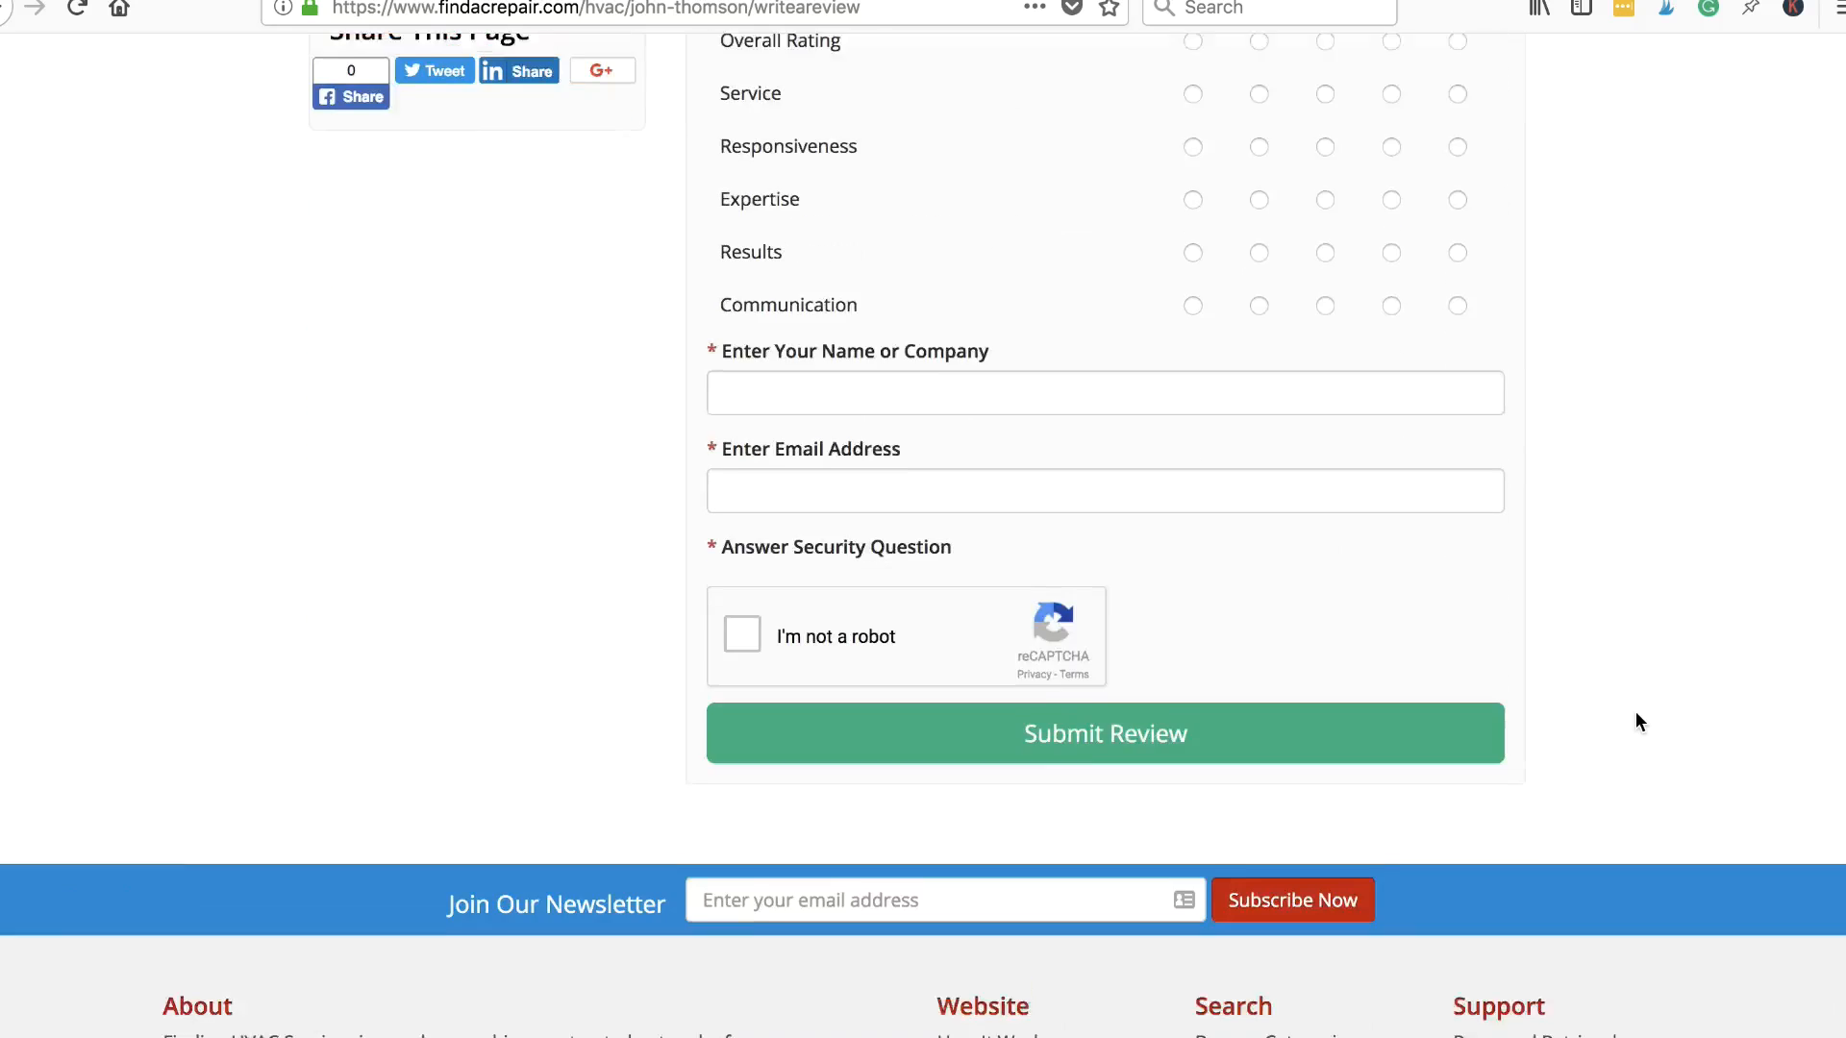
{"action": "scroll", "coordinate": [1639, 721], "scroll_direction": "up", "scroll_amount": 10}
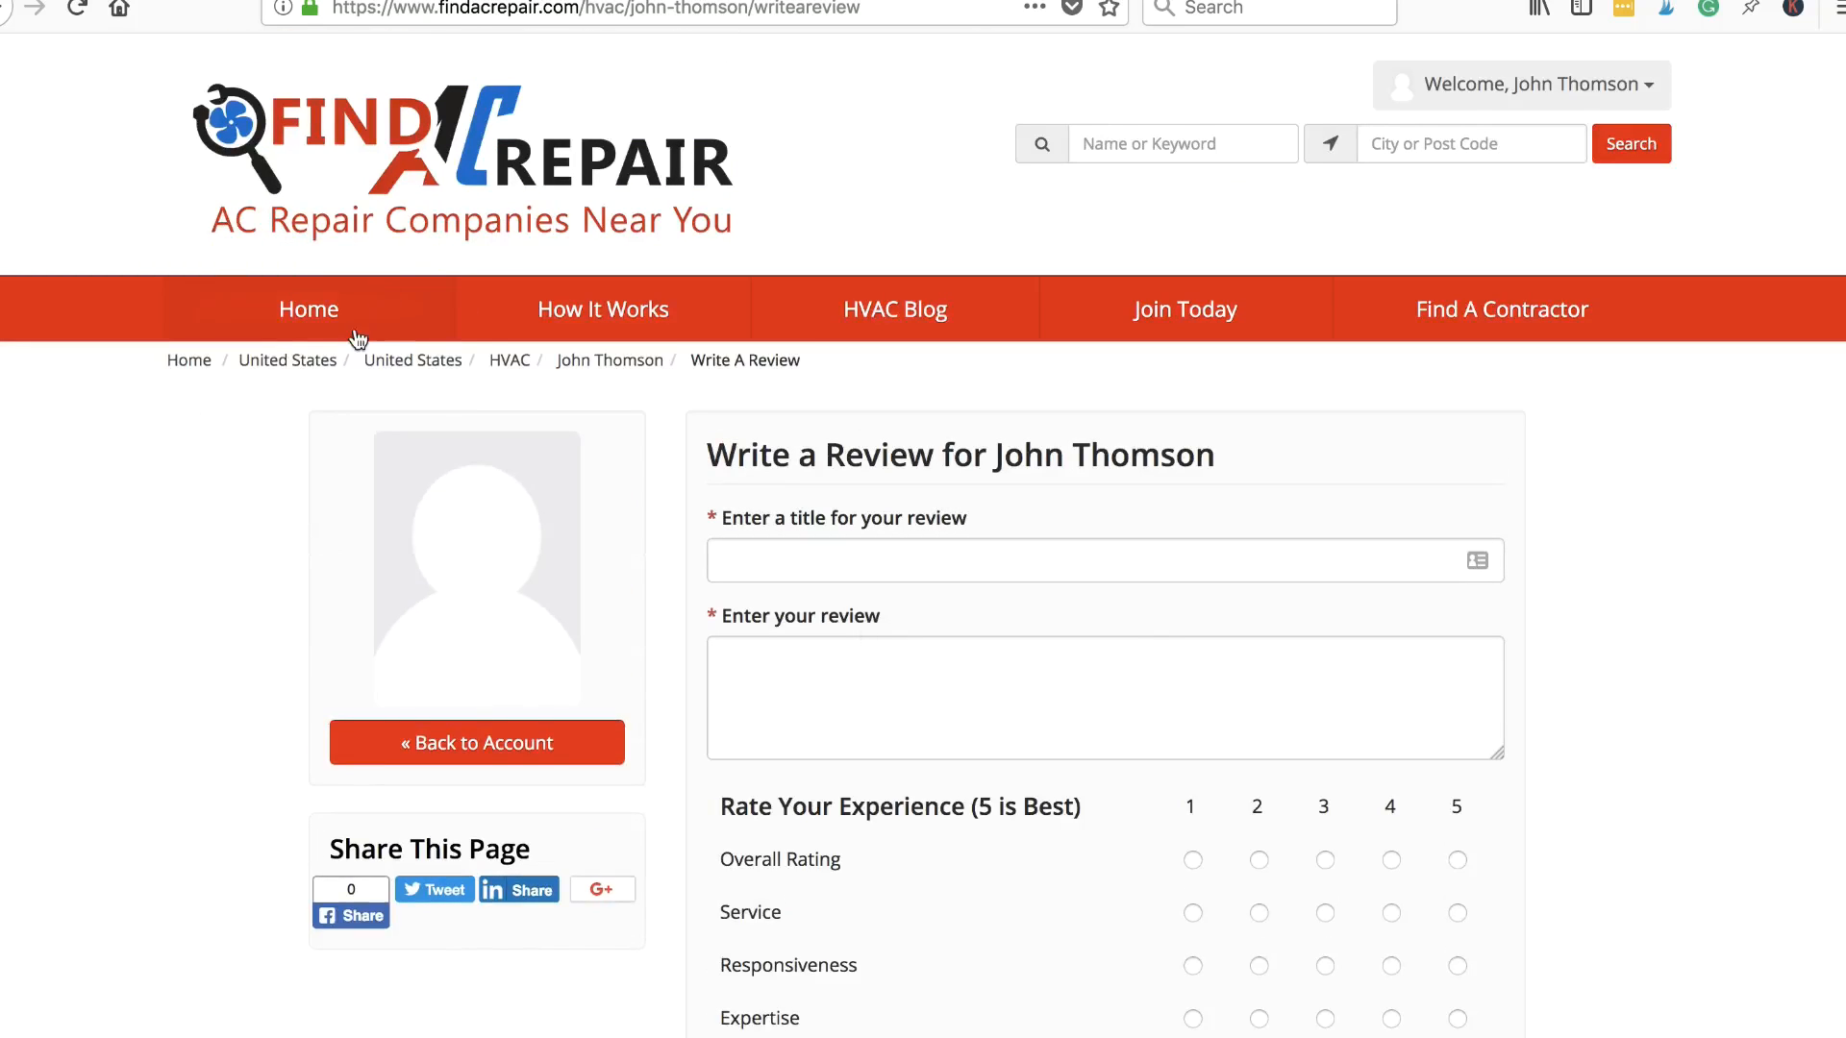
{"action": "left_click", "coordinate": [8, 9]}
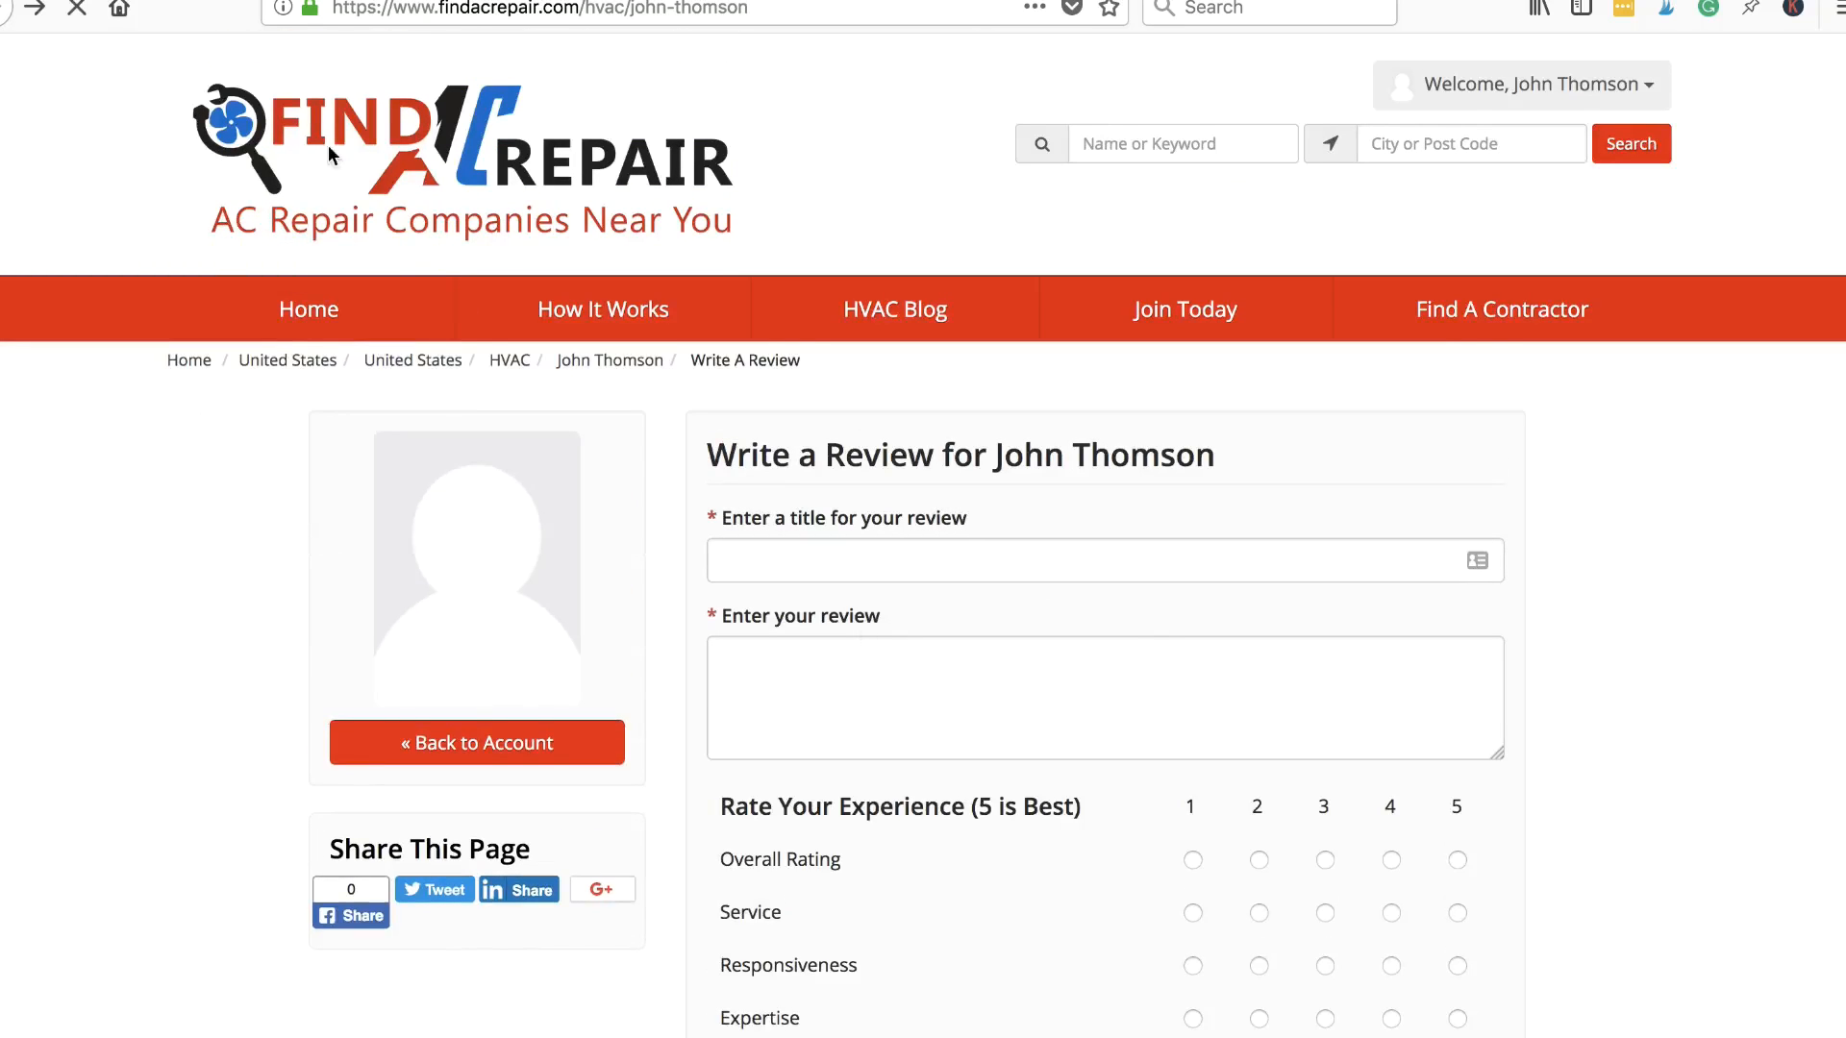
{"action": "scroll", "coordinate": [1054, 799], "scroll_direction": "down", "scroll_amount": 3}
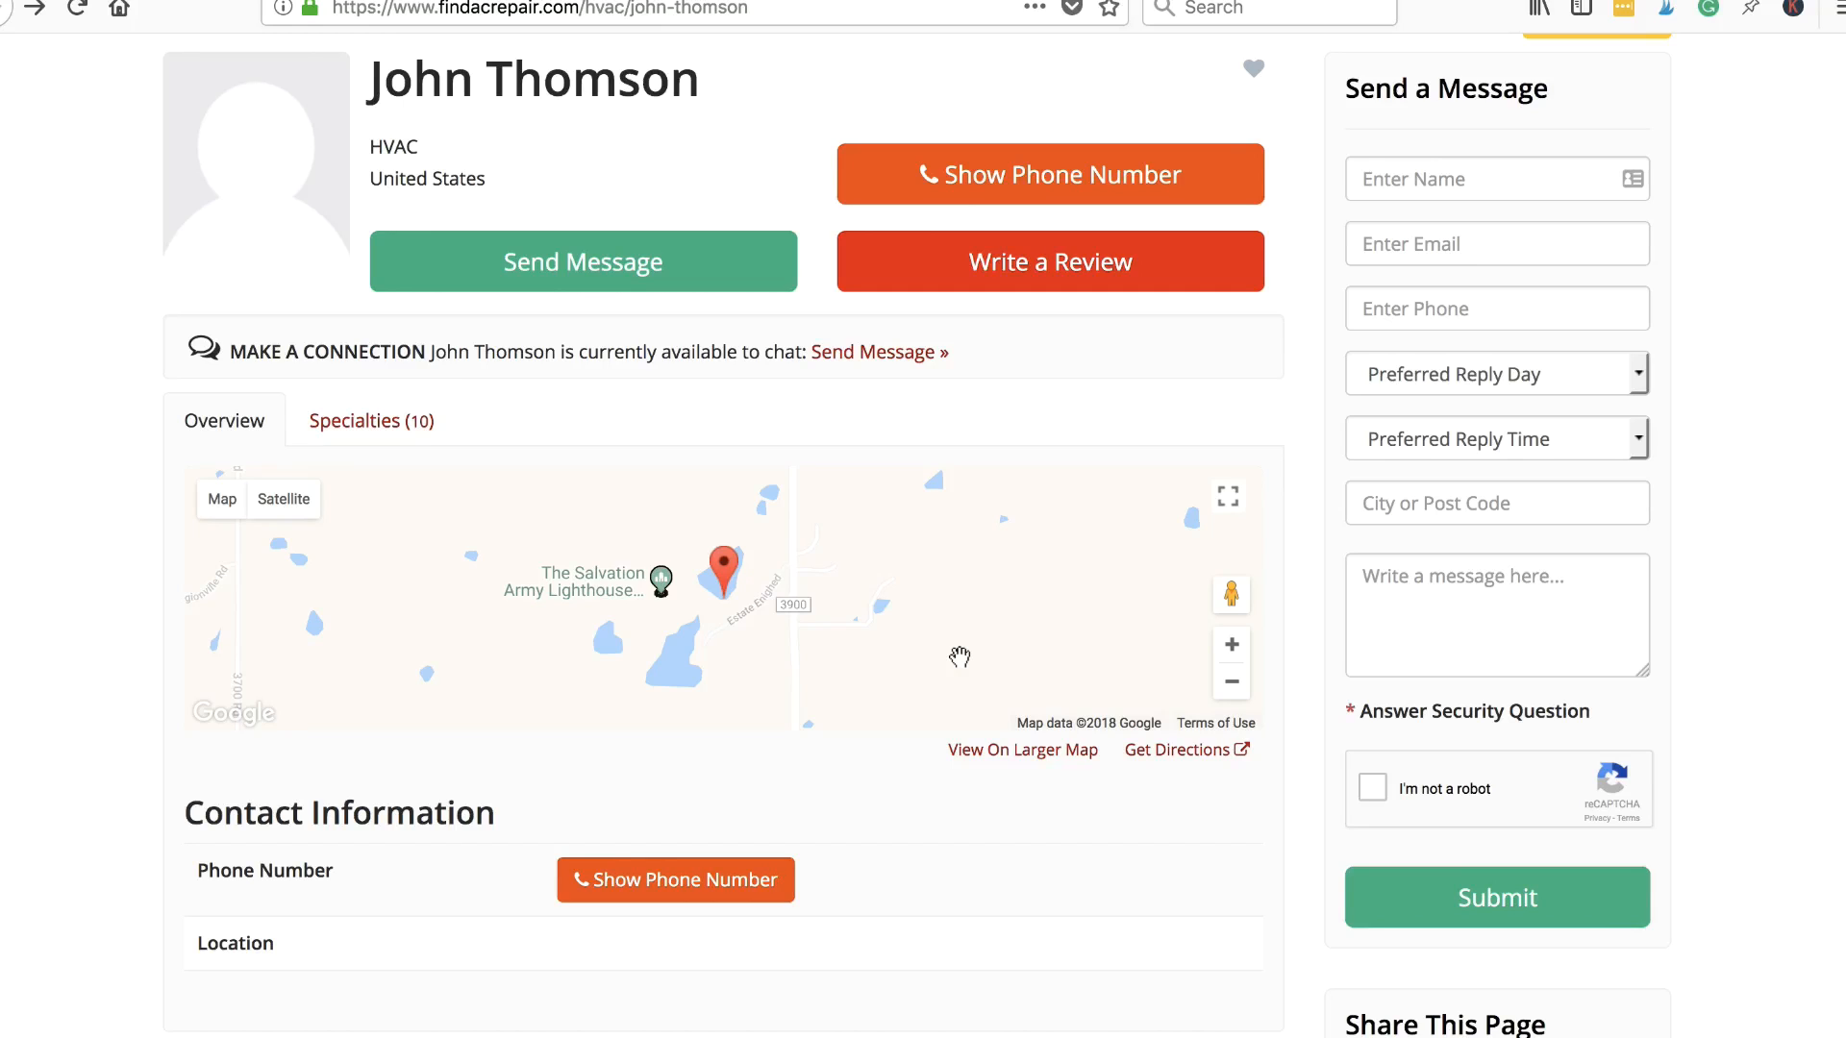
{"action": "scroll", "coordinate": [959, 656], "scroll_direction": "up", "scroll_amount": 3}
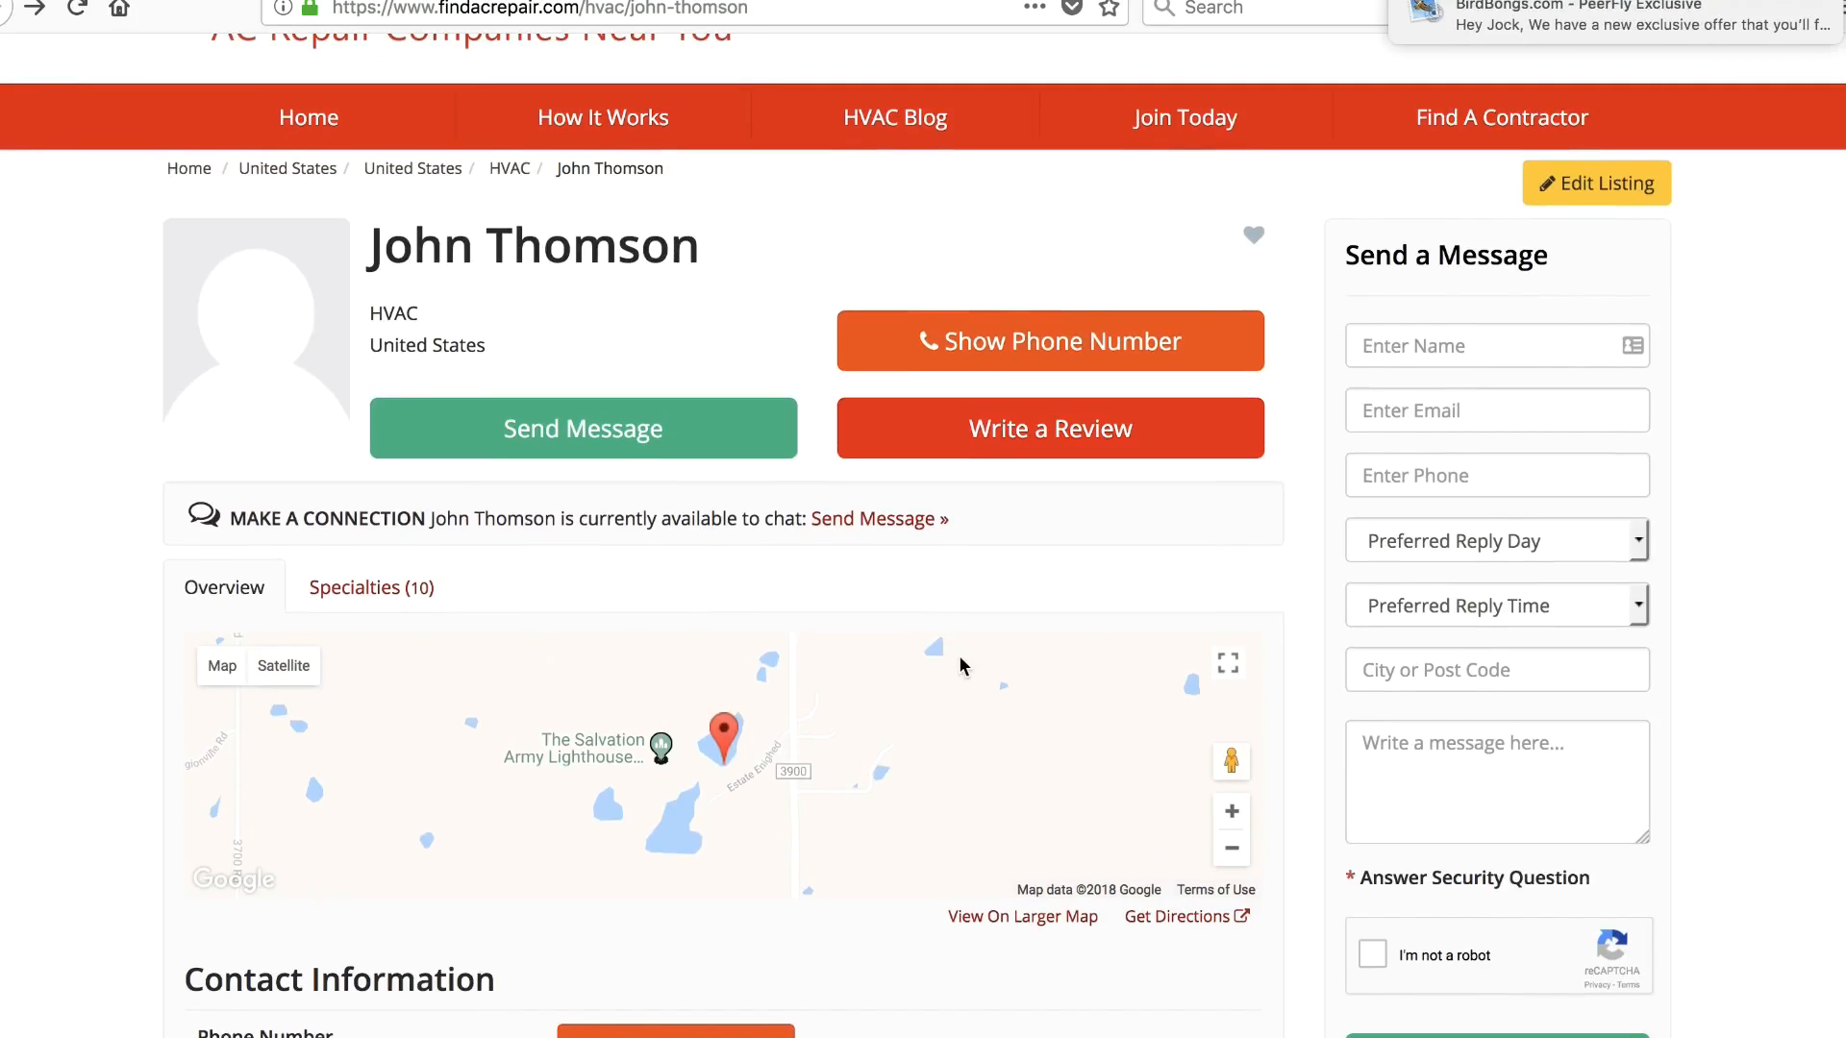
{"action": "scroll", "coordinate": [960, 657], "scroll_direction": "up", "scroll_amount": 1}
{"action": "mouse_move", "coordinate": [1816, 3]}
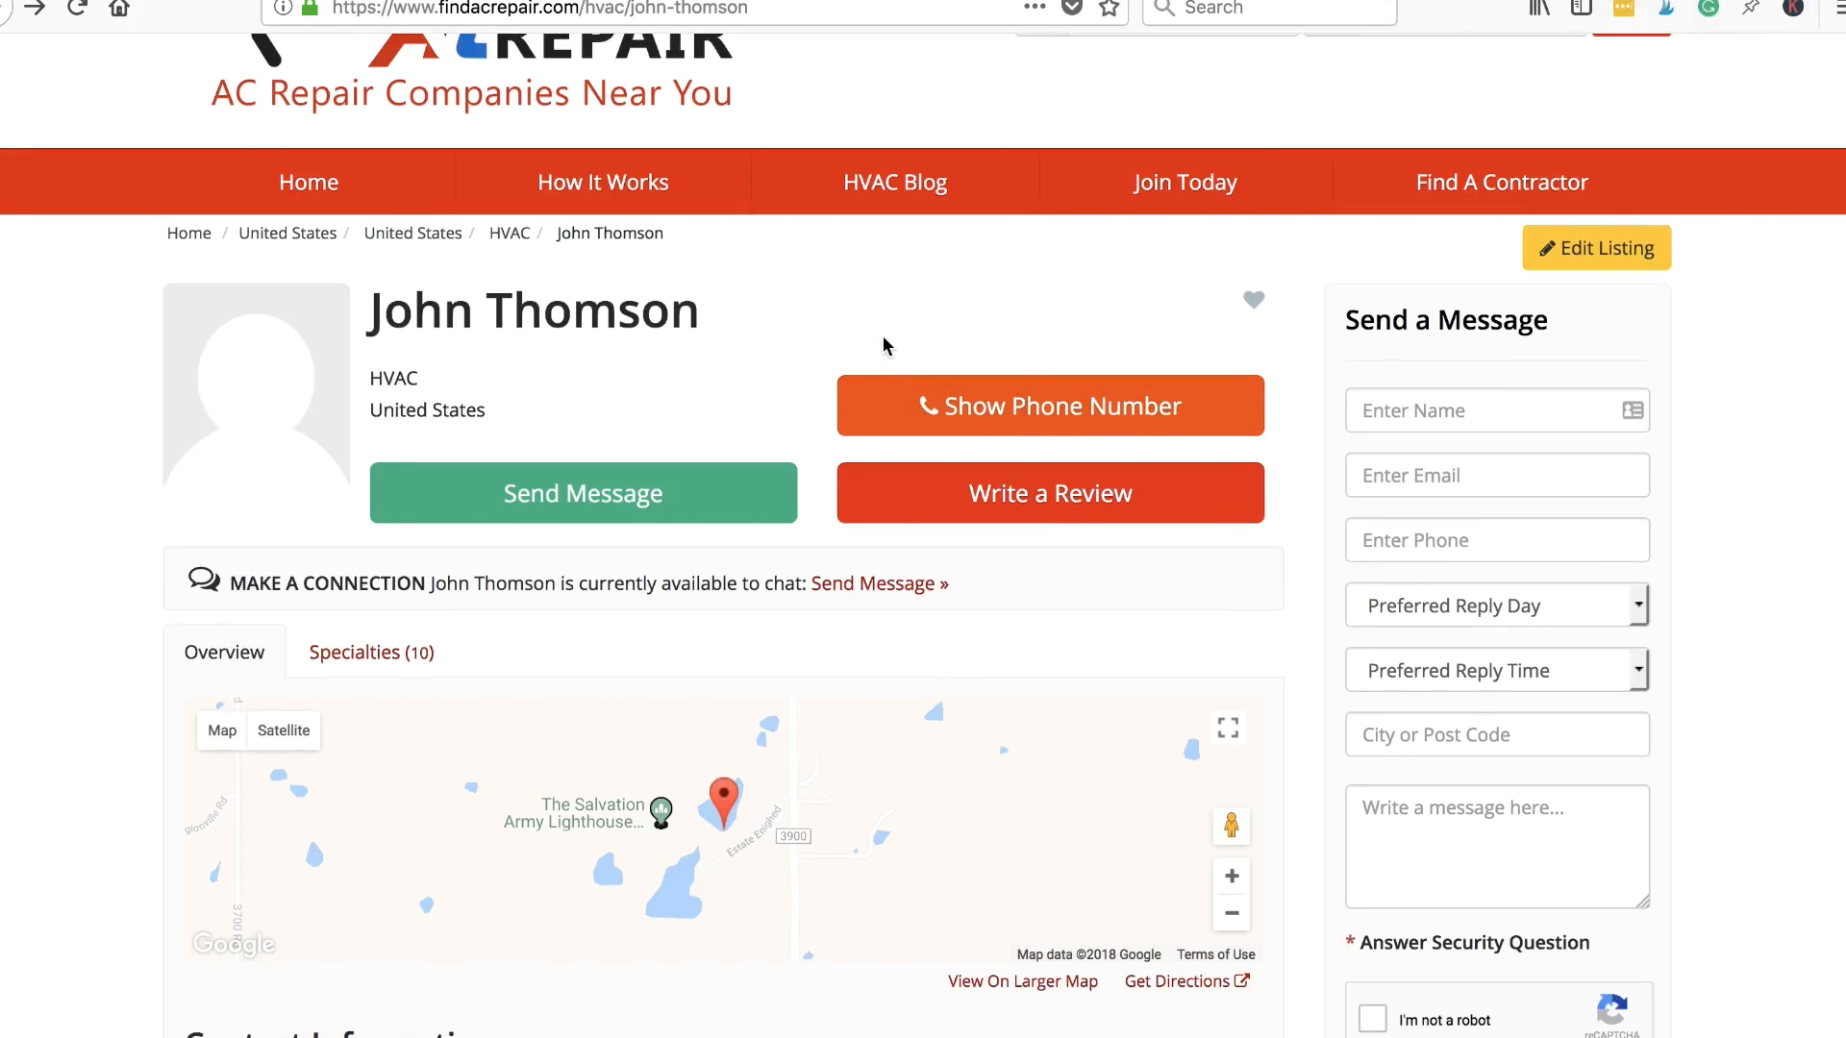
{"action": "scroll", "coordinate": [883, 385], "scroll_direction": "down", "scroll_amount": 3}
{"action": "scroll", "coordinate": [875, 708], "scroll_direction": "up", "scroll_amount": 5}
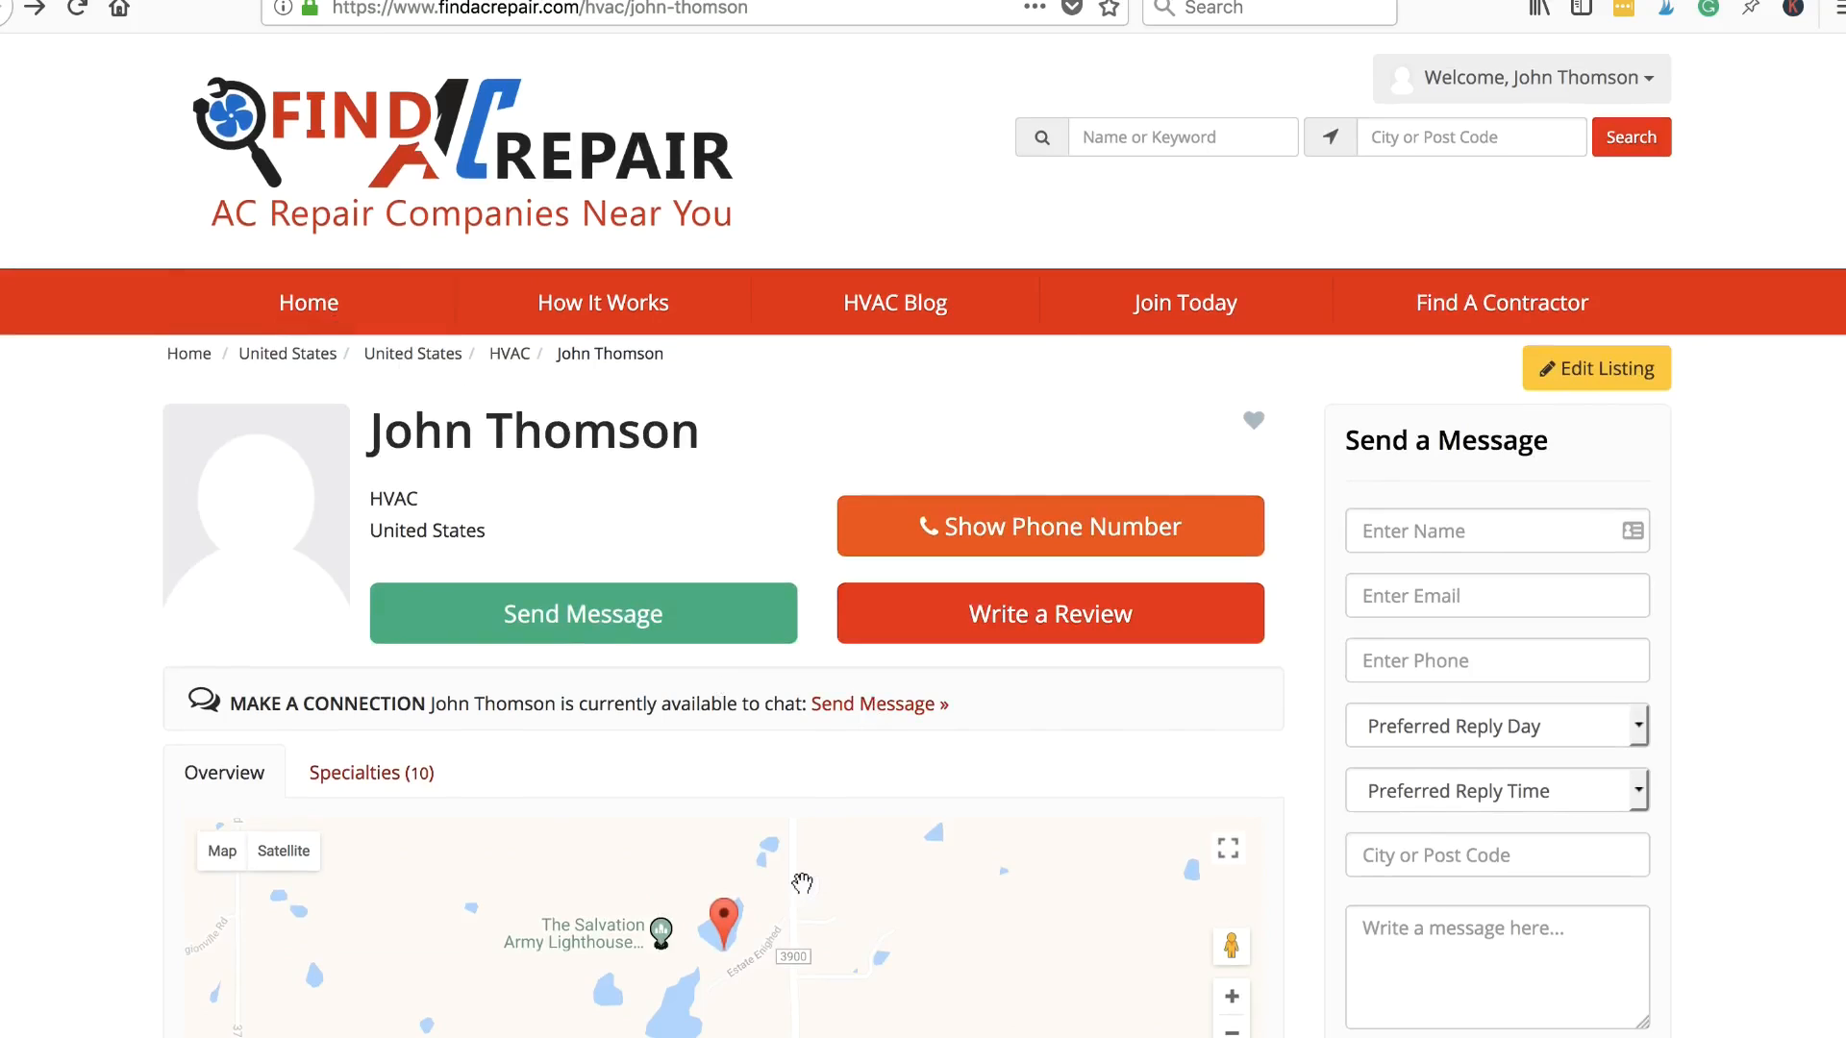
{"action": "scroll", "coordinate": [804, 886], "scroll_direction": "down", "scroll_amount": 1}
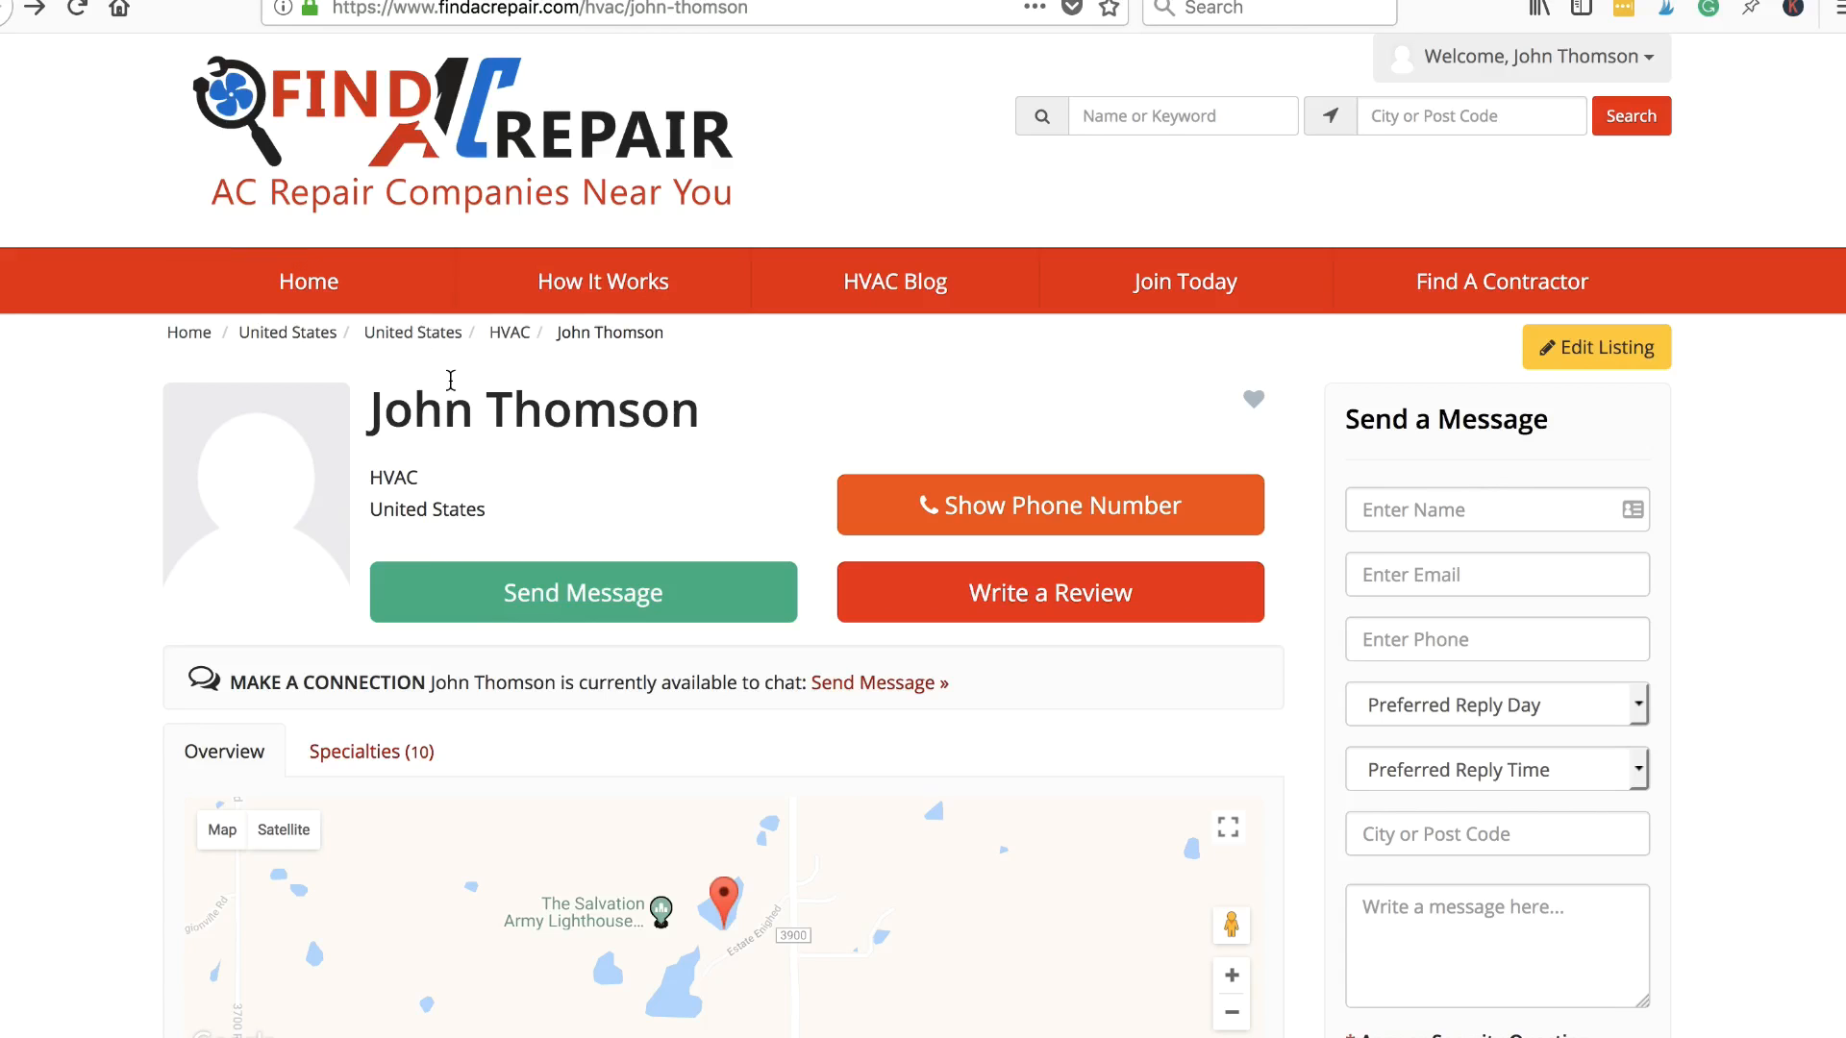
{"action": "scroll", "coordinate": [619, 604], "scroll_direction": "down", "scroll_amount": 5}
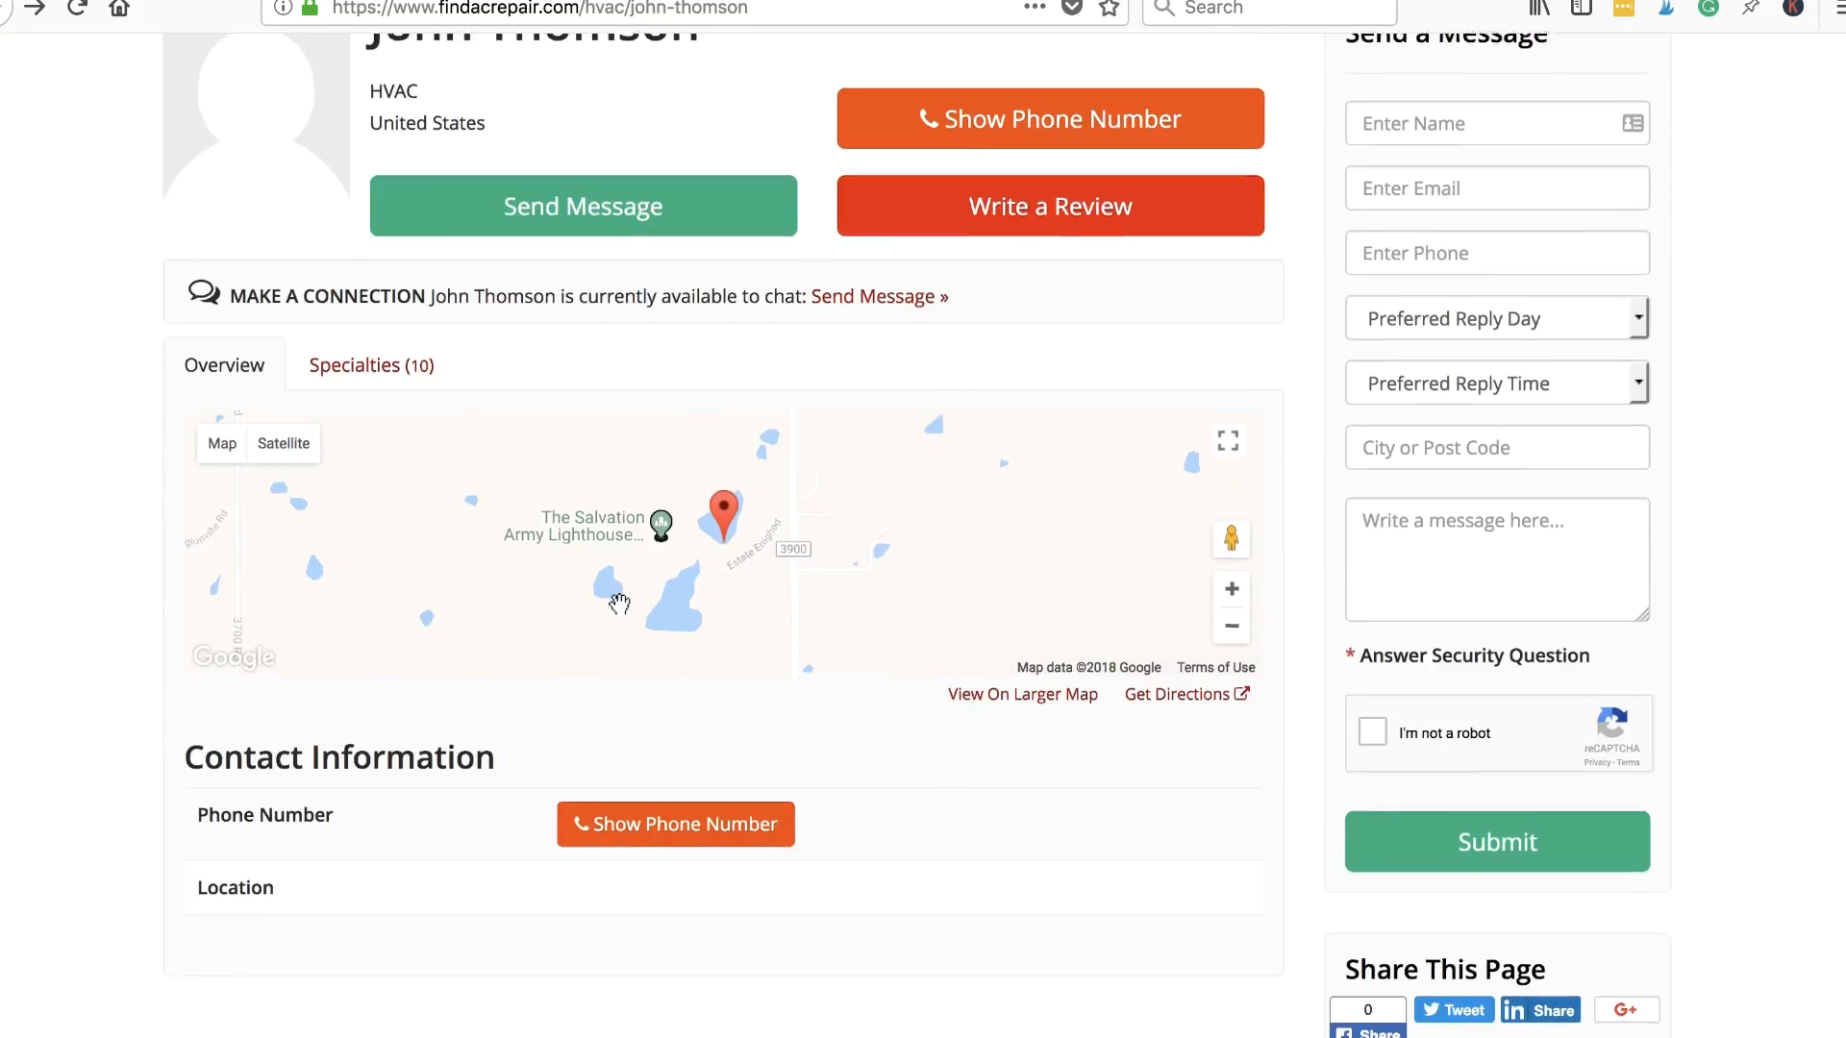
{"action": "scroll", "coordinate": [634, 591], "scroll_direction": "down", "scroll_amount": 1}
{"action": "scroll", "coordinate": [778, 615], "scroll_direction": "up", "scroll_amount": 3}
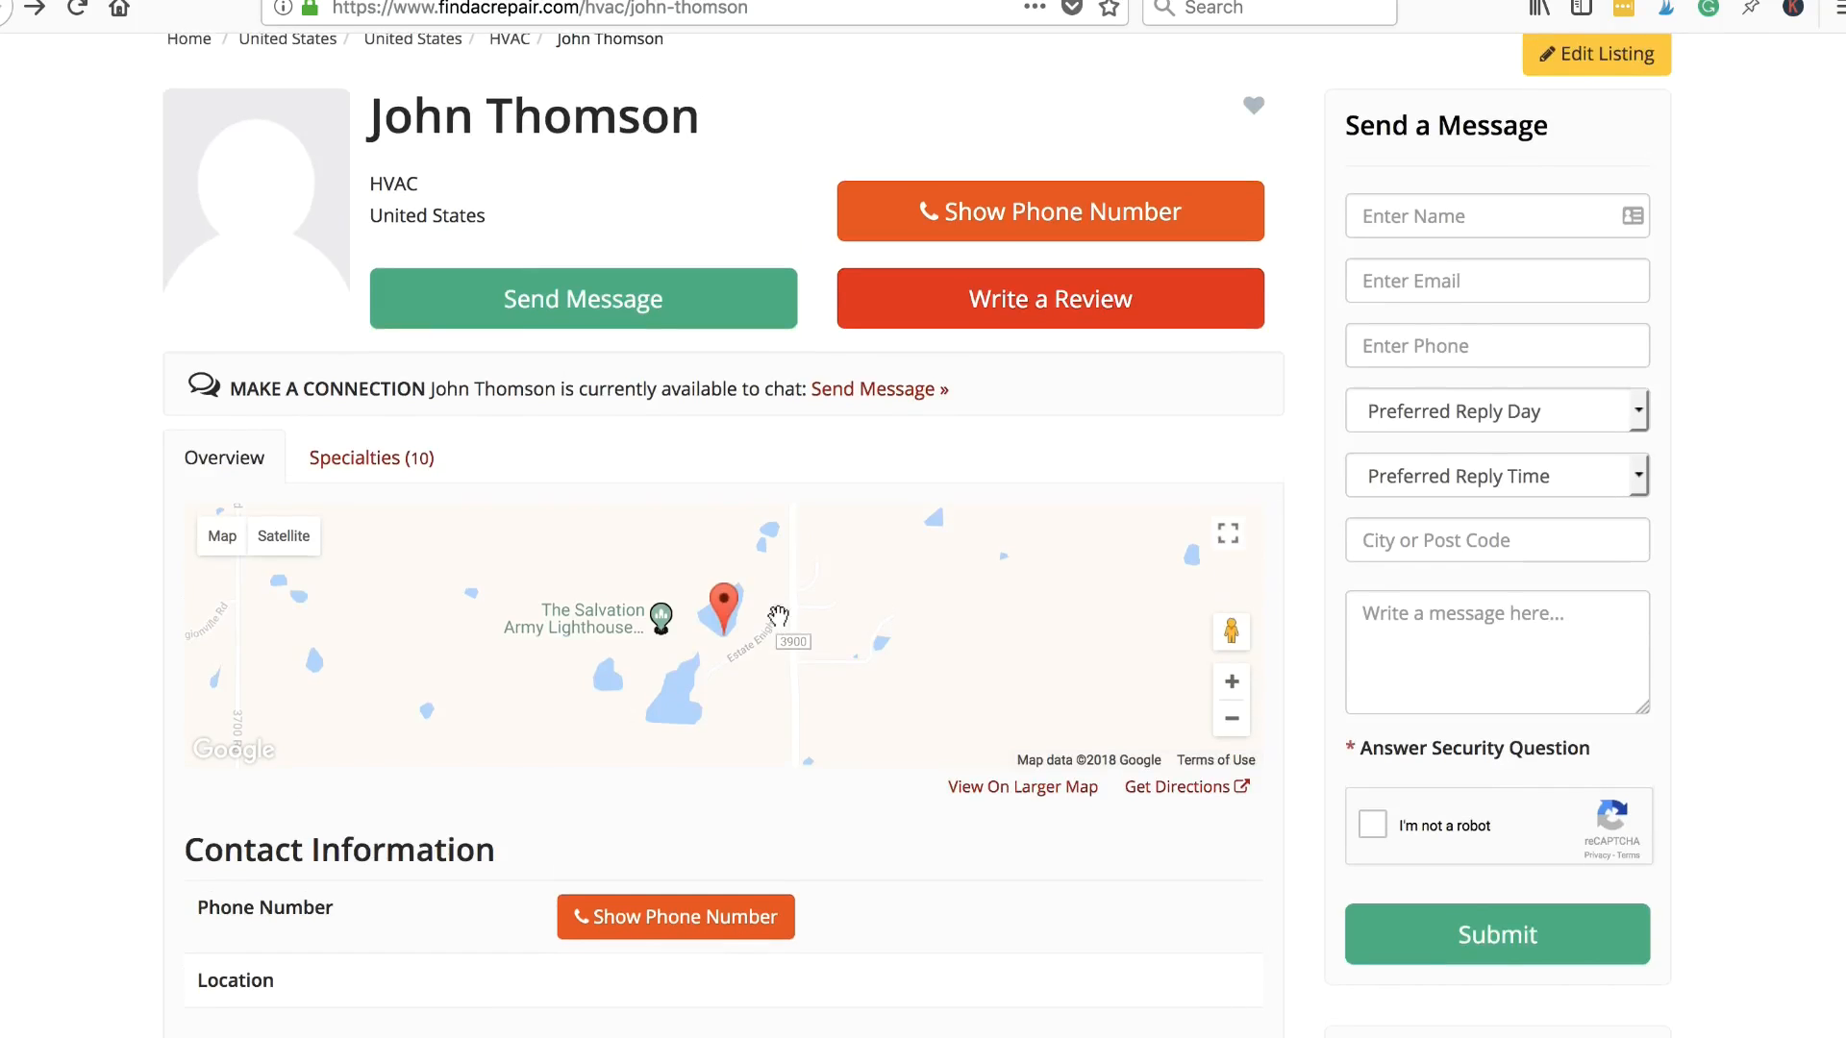
{"action": "scroll", "coordinate": [778, 616], "scroll_direction": "down", "scroll_amount": 3}
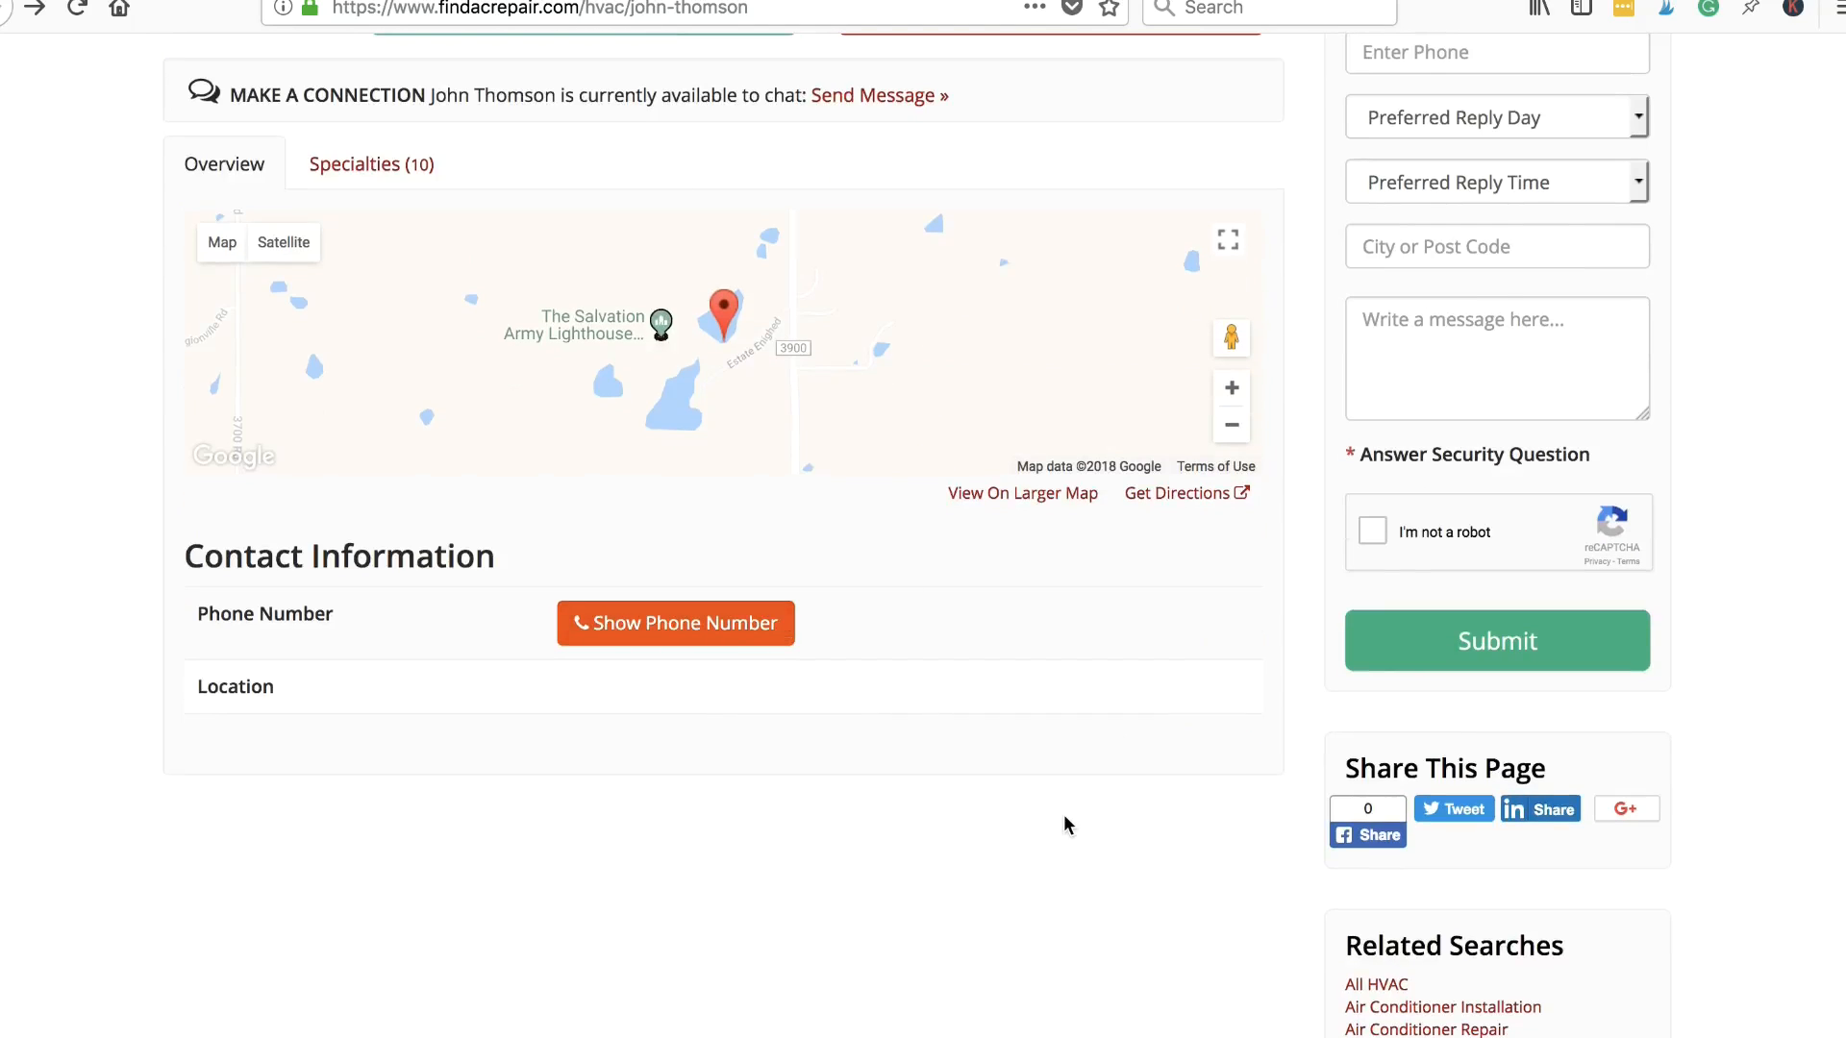
{"action": "scroll", "coordinate": [1064, 816], "scroll_direction": "down", "scroll_amount": 3}
{"action": "scroll", "coordinate": [1065, 817], "scroll_direction": "down", "scroll_amount": 1}
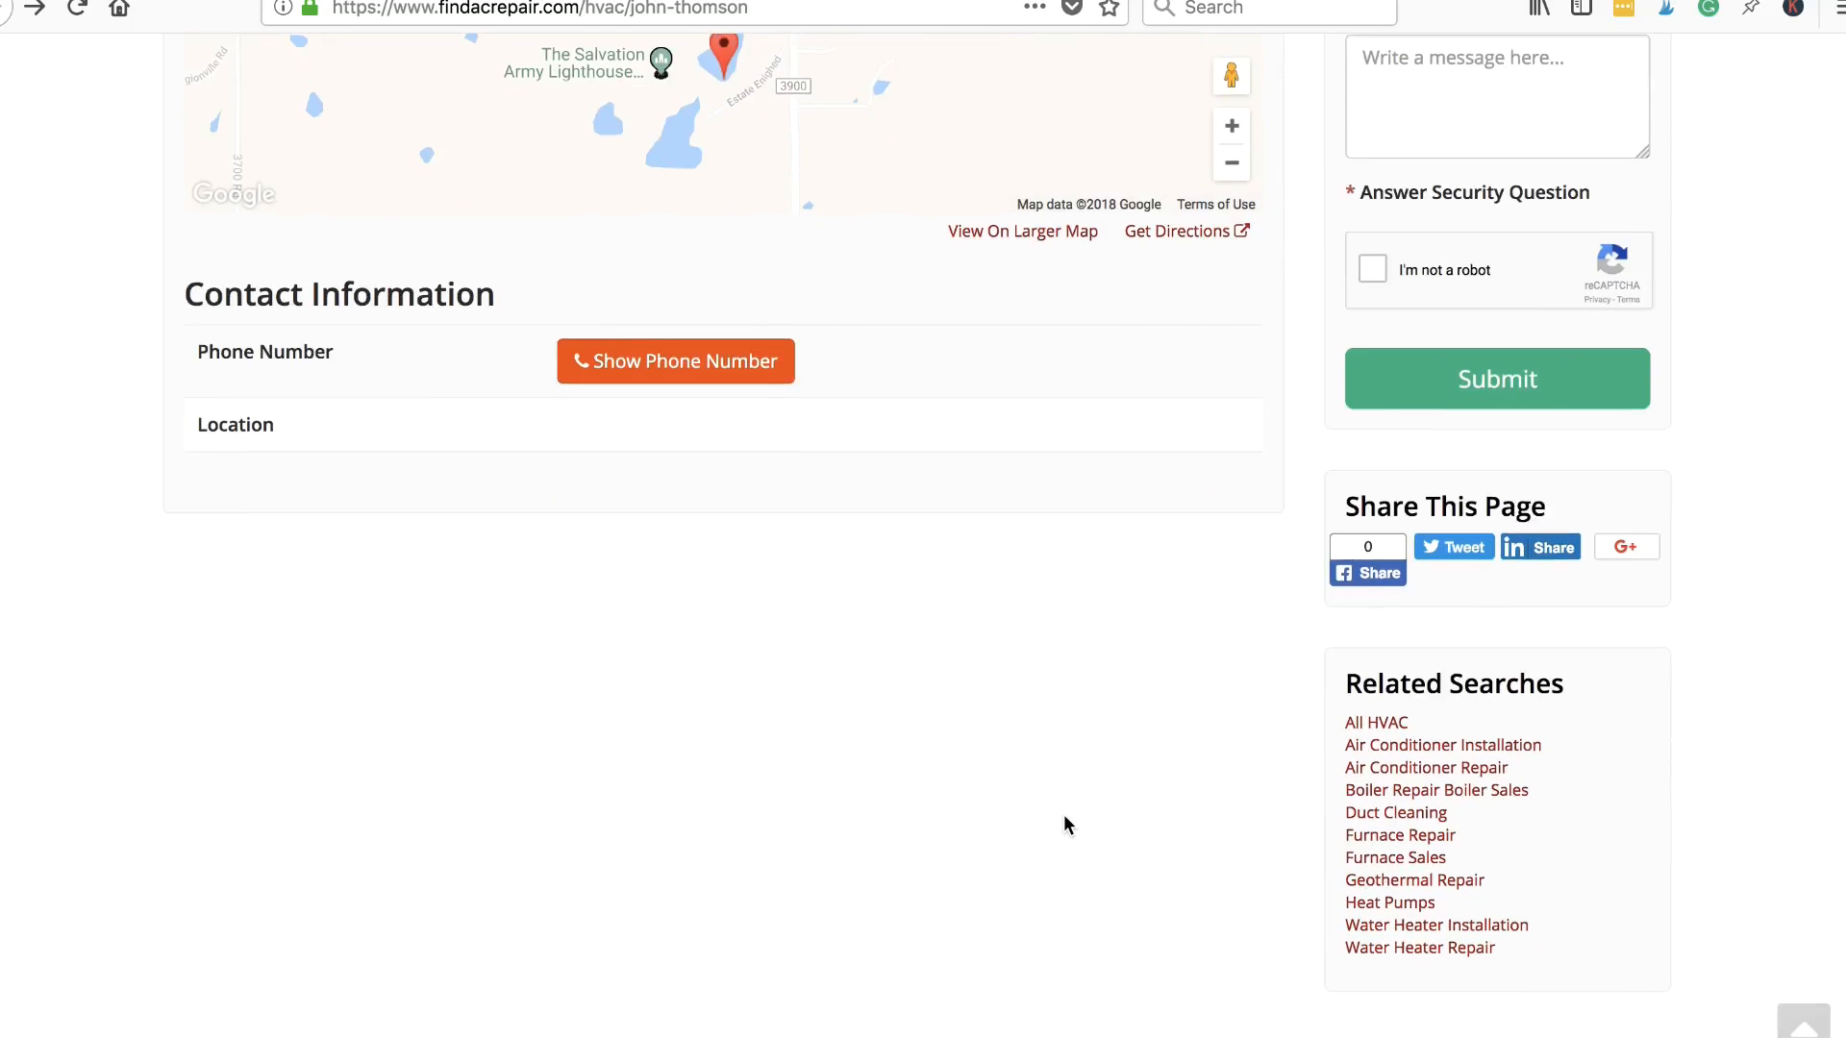
{"action": "scroll", "coordinate": [933, 548], "scroll_direction": "up", "scroll_amount": 3}
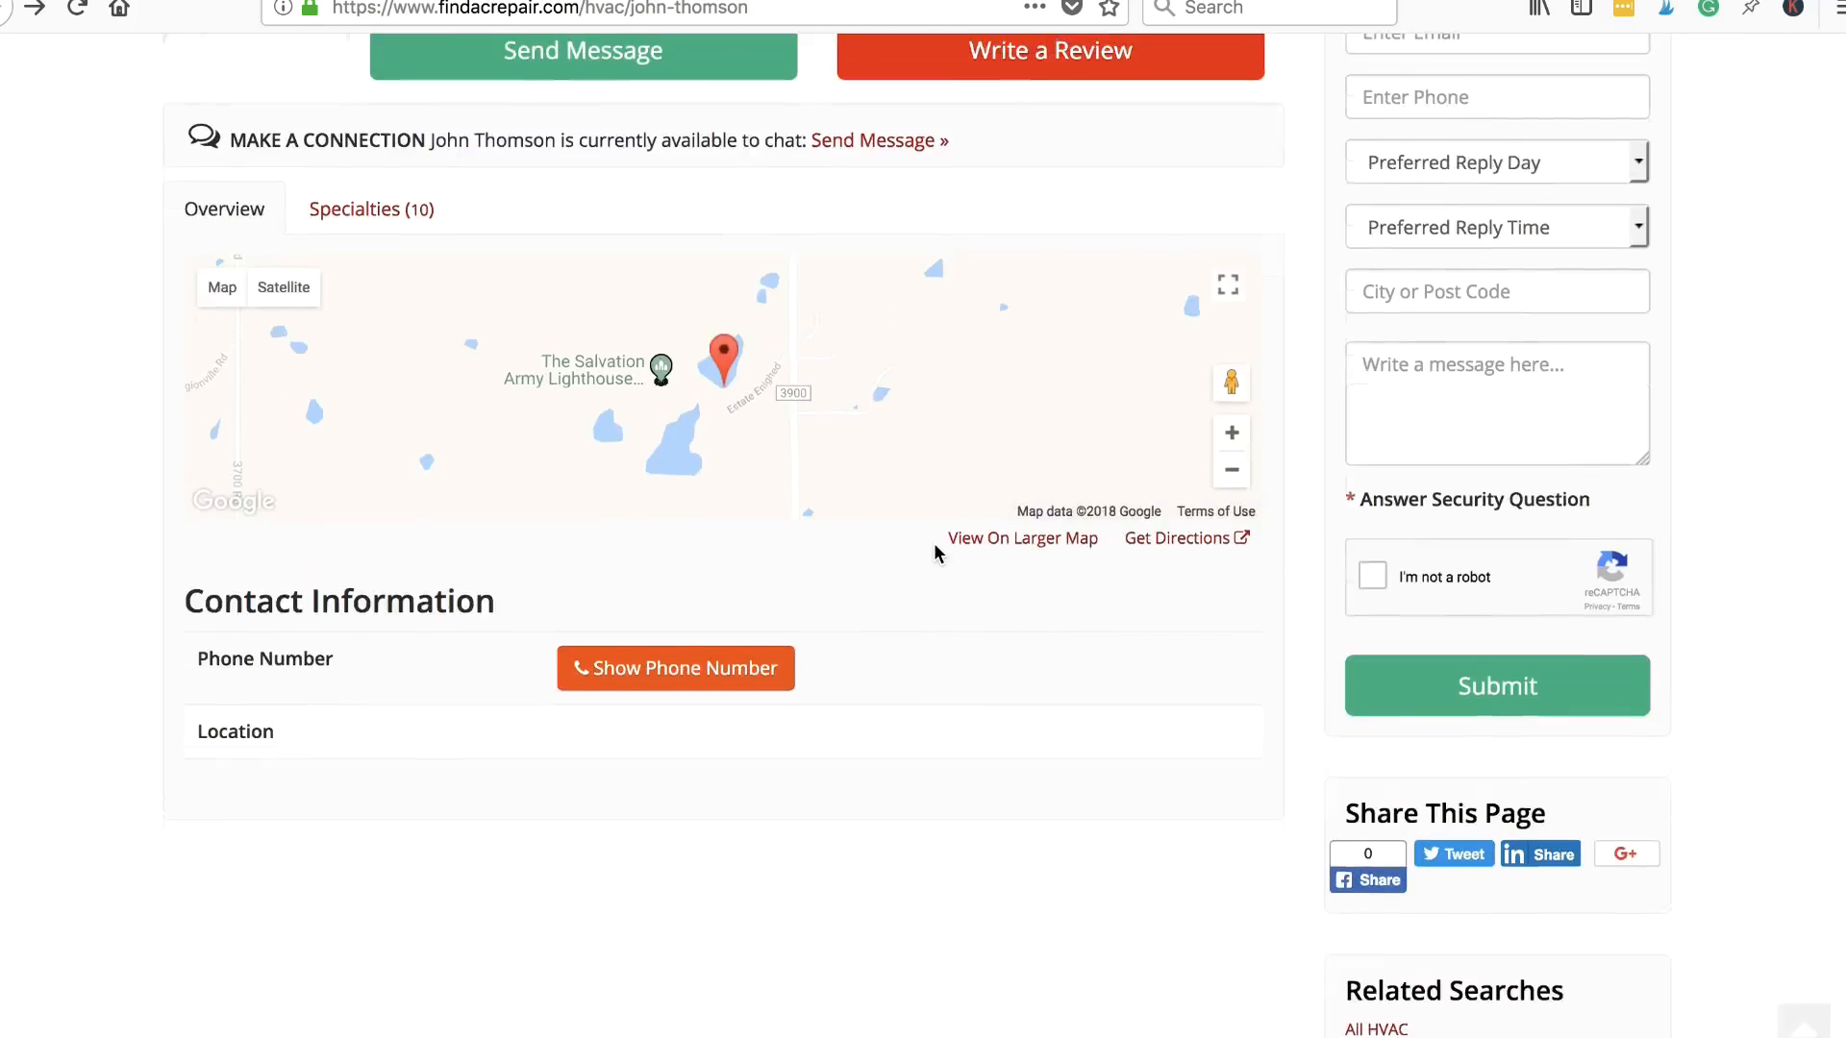
{"action": "scroll", "coordinate": [932, 542], "scroll_direction": "up", "scroll_amount": 2}
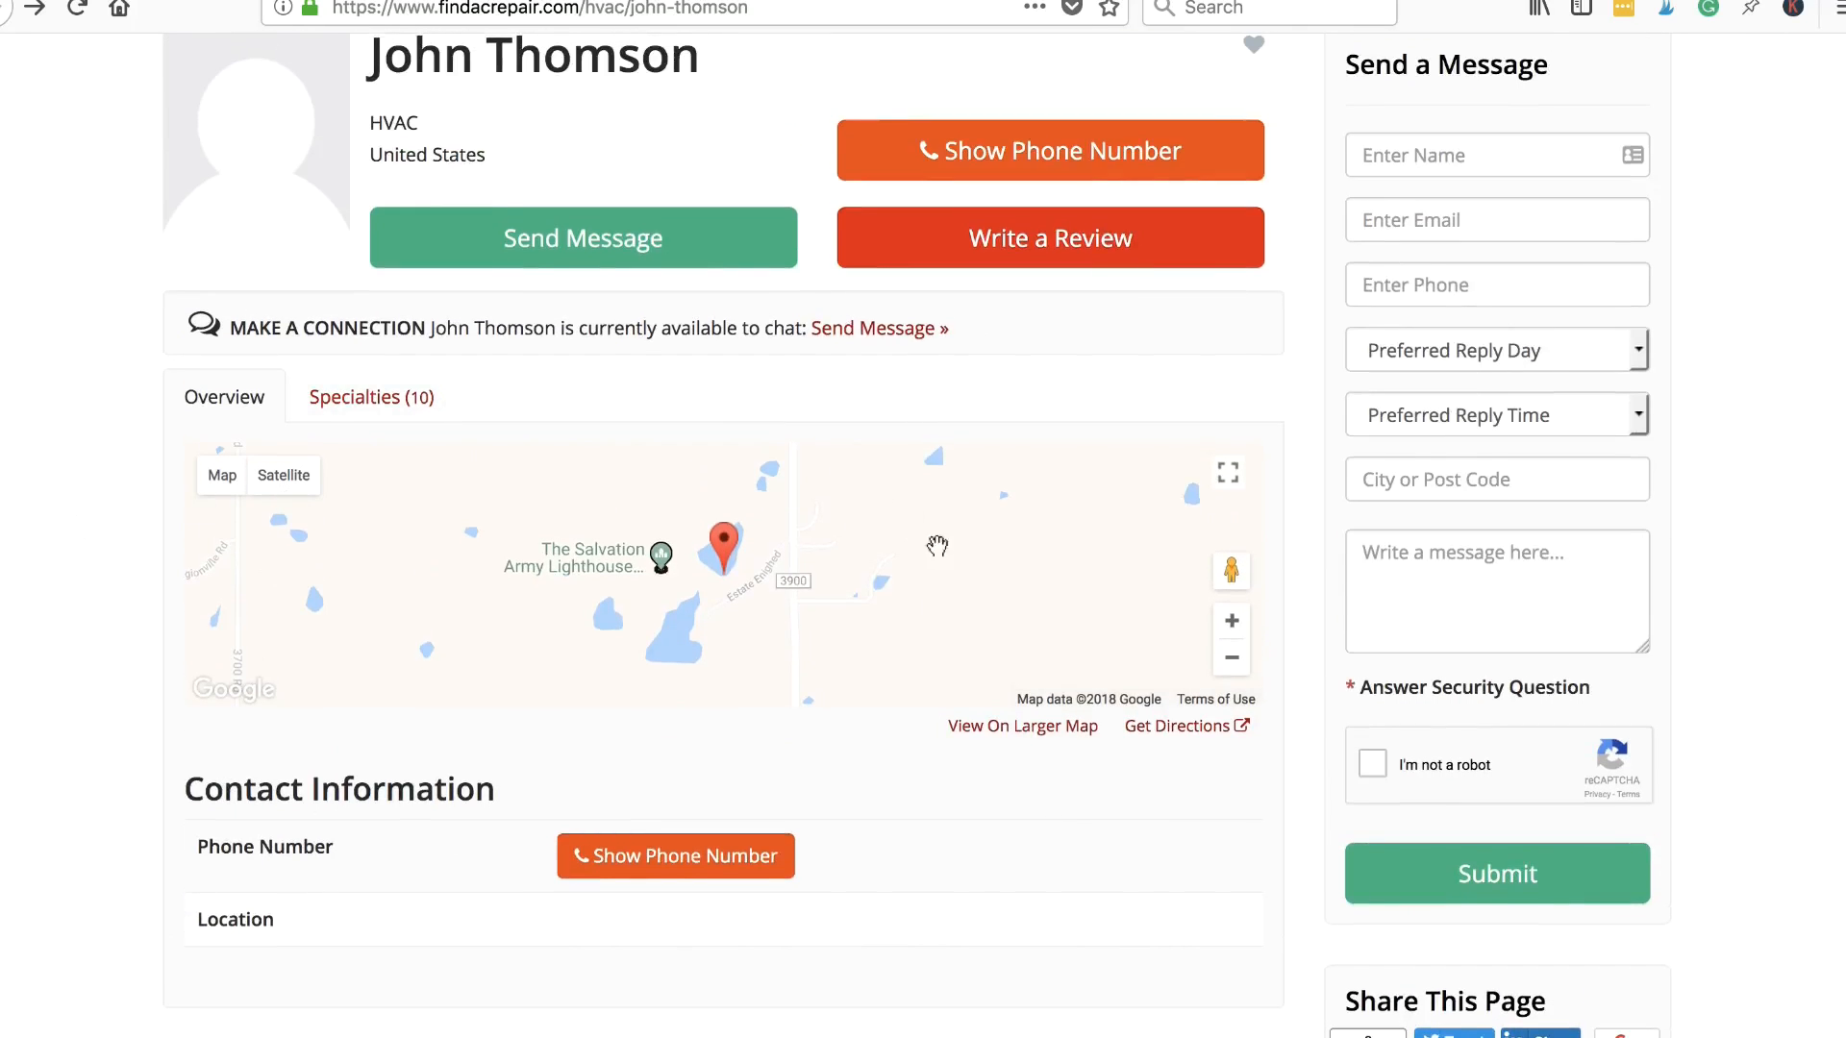
{"action": "scroll", "coordinate": [1085, 552], "scroll_direction": "up", "scroll_amount": 1}
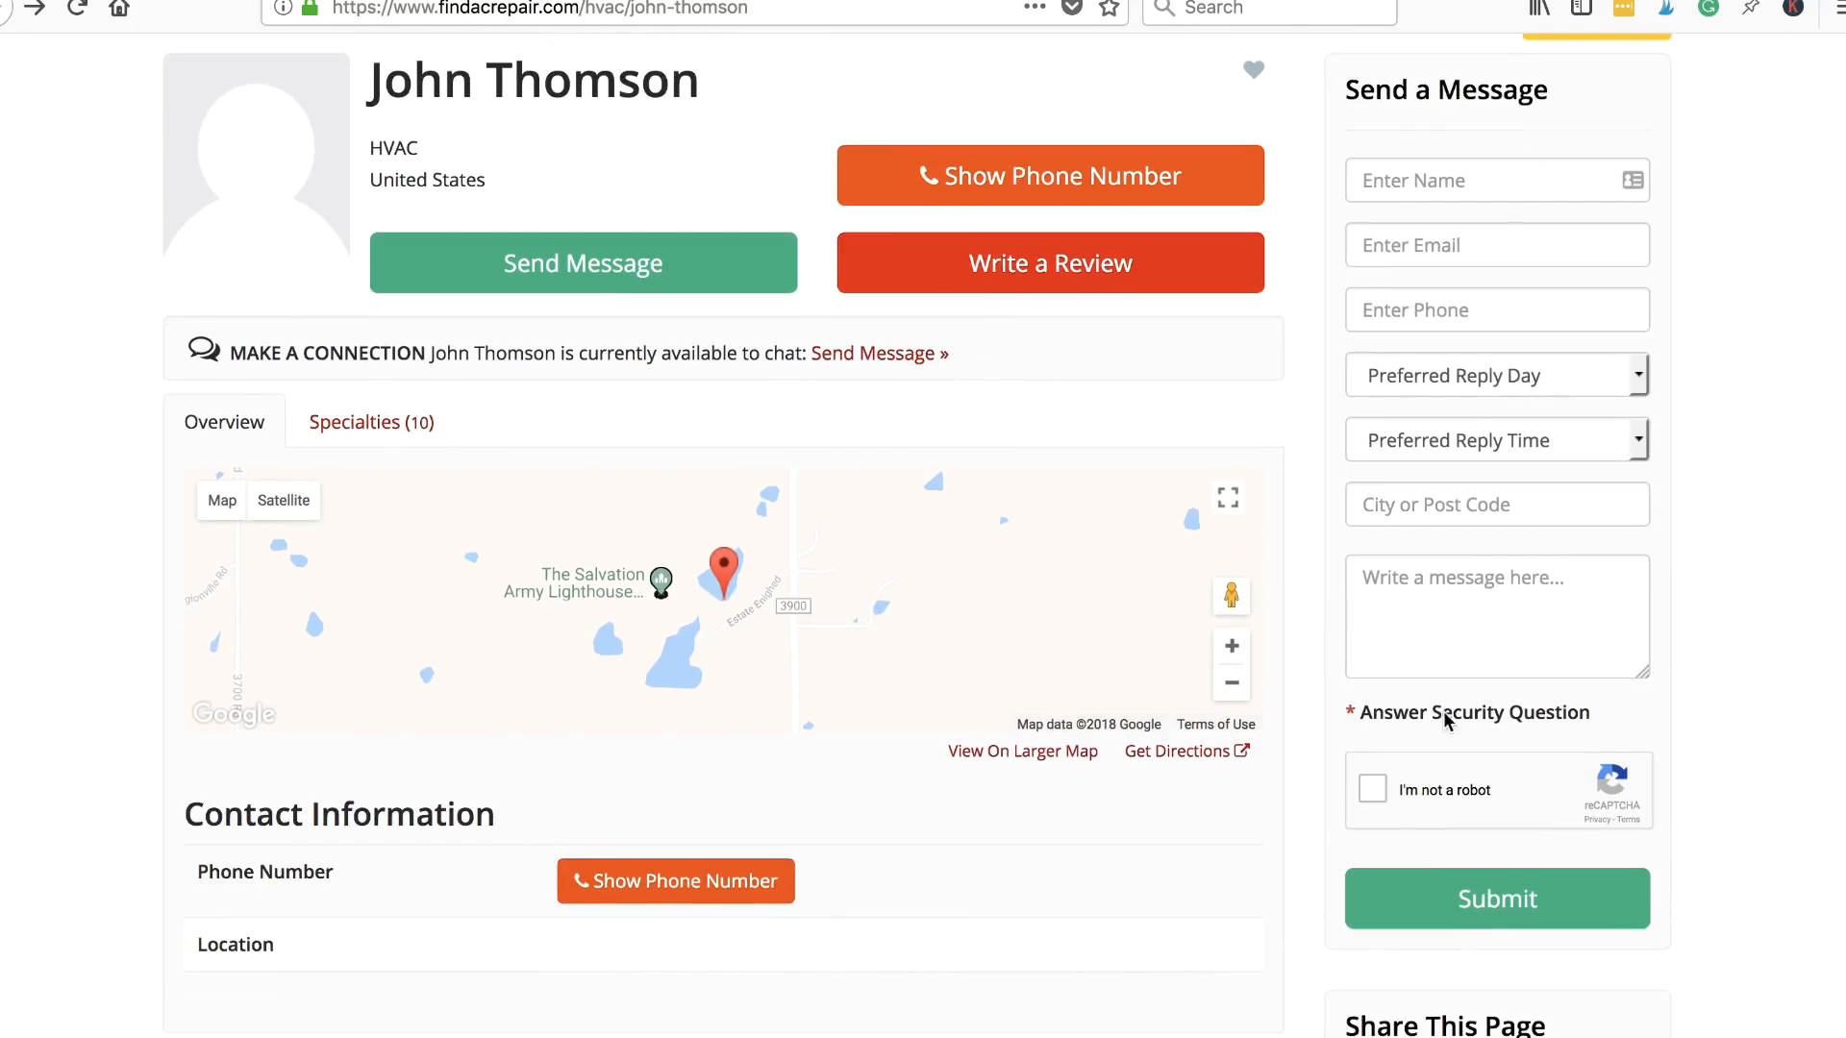
{"action": "scroll", "coordinate": [1450, 663], "scroll_direction": "down", "scroll_amount": 8}
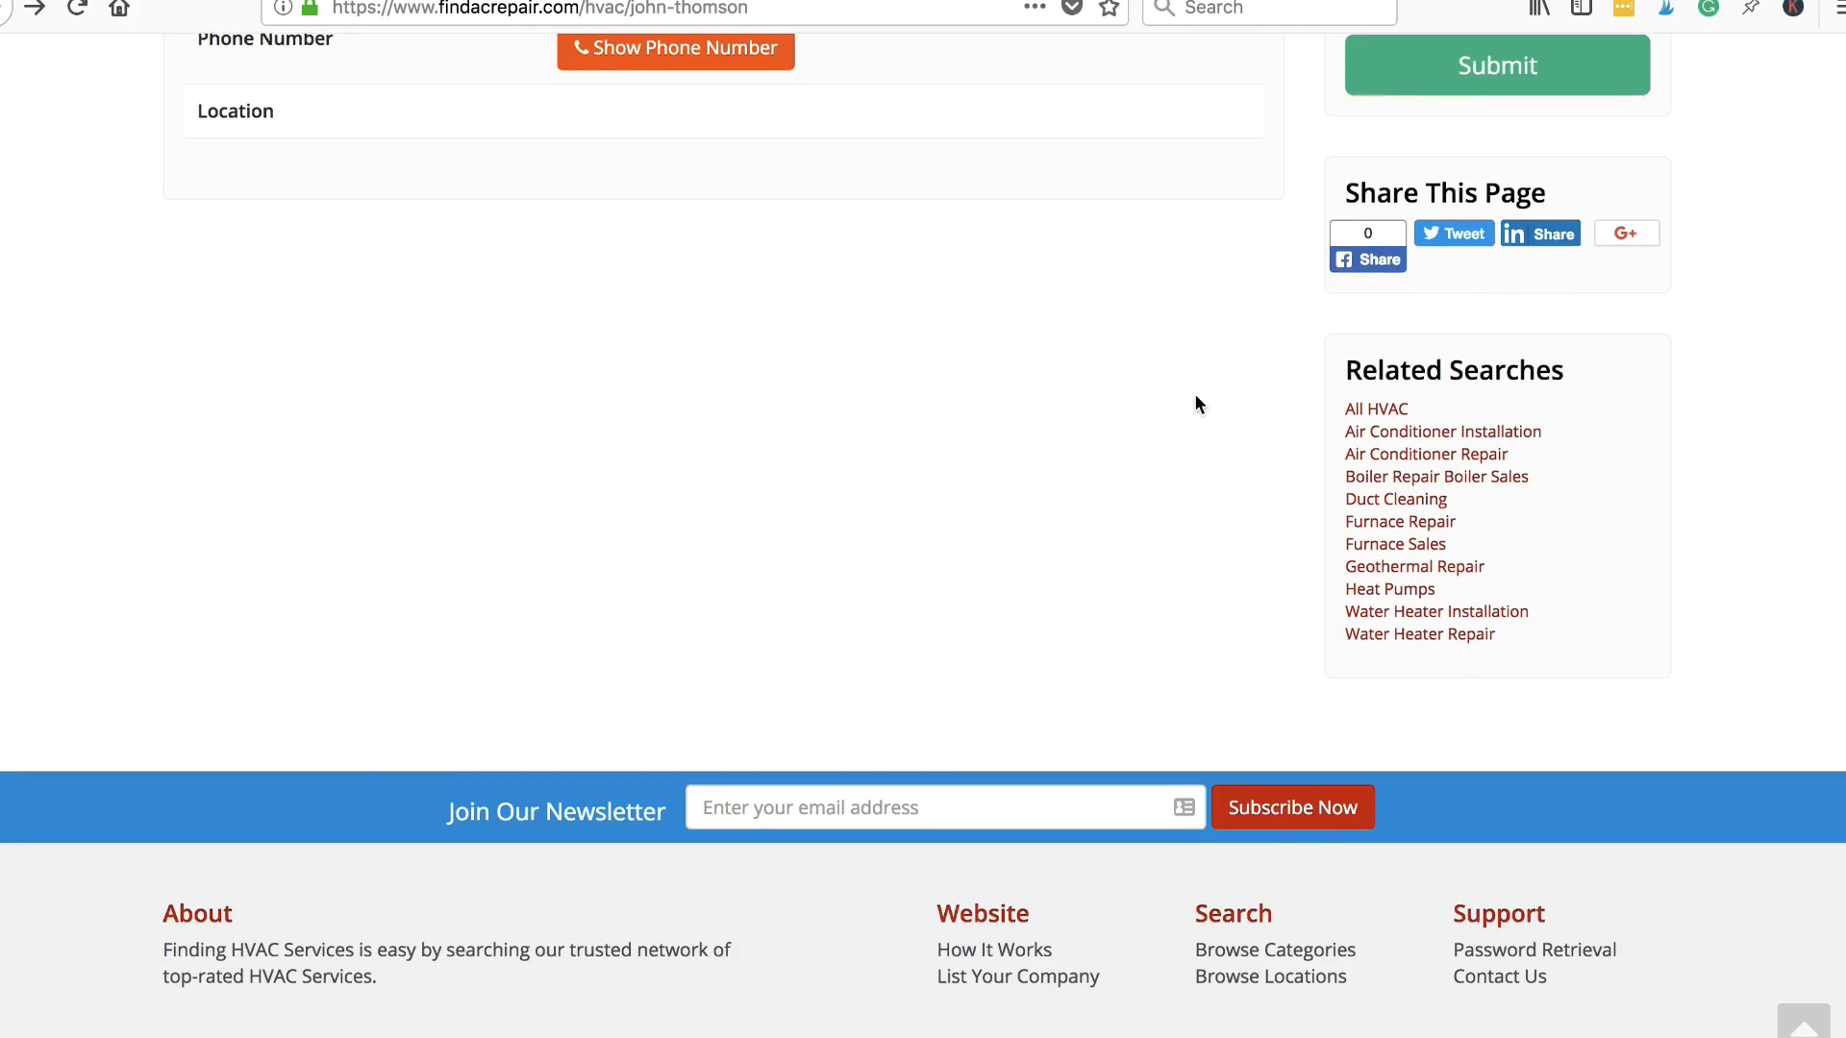
{"action": "scroll", "coordinate": [1116, 619], "scroll_direction": "up", "scroll_amount": 1}
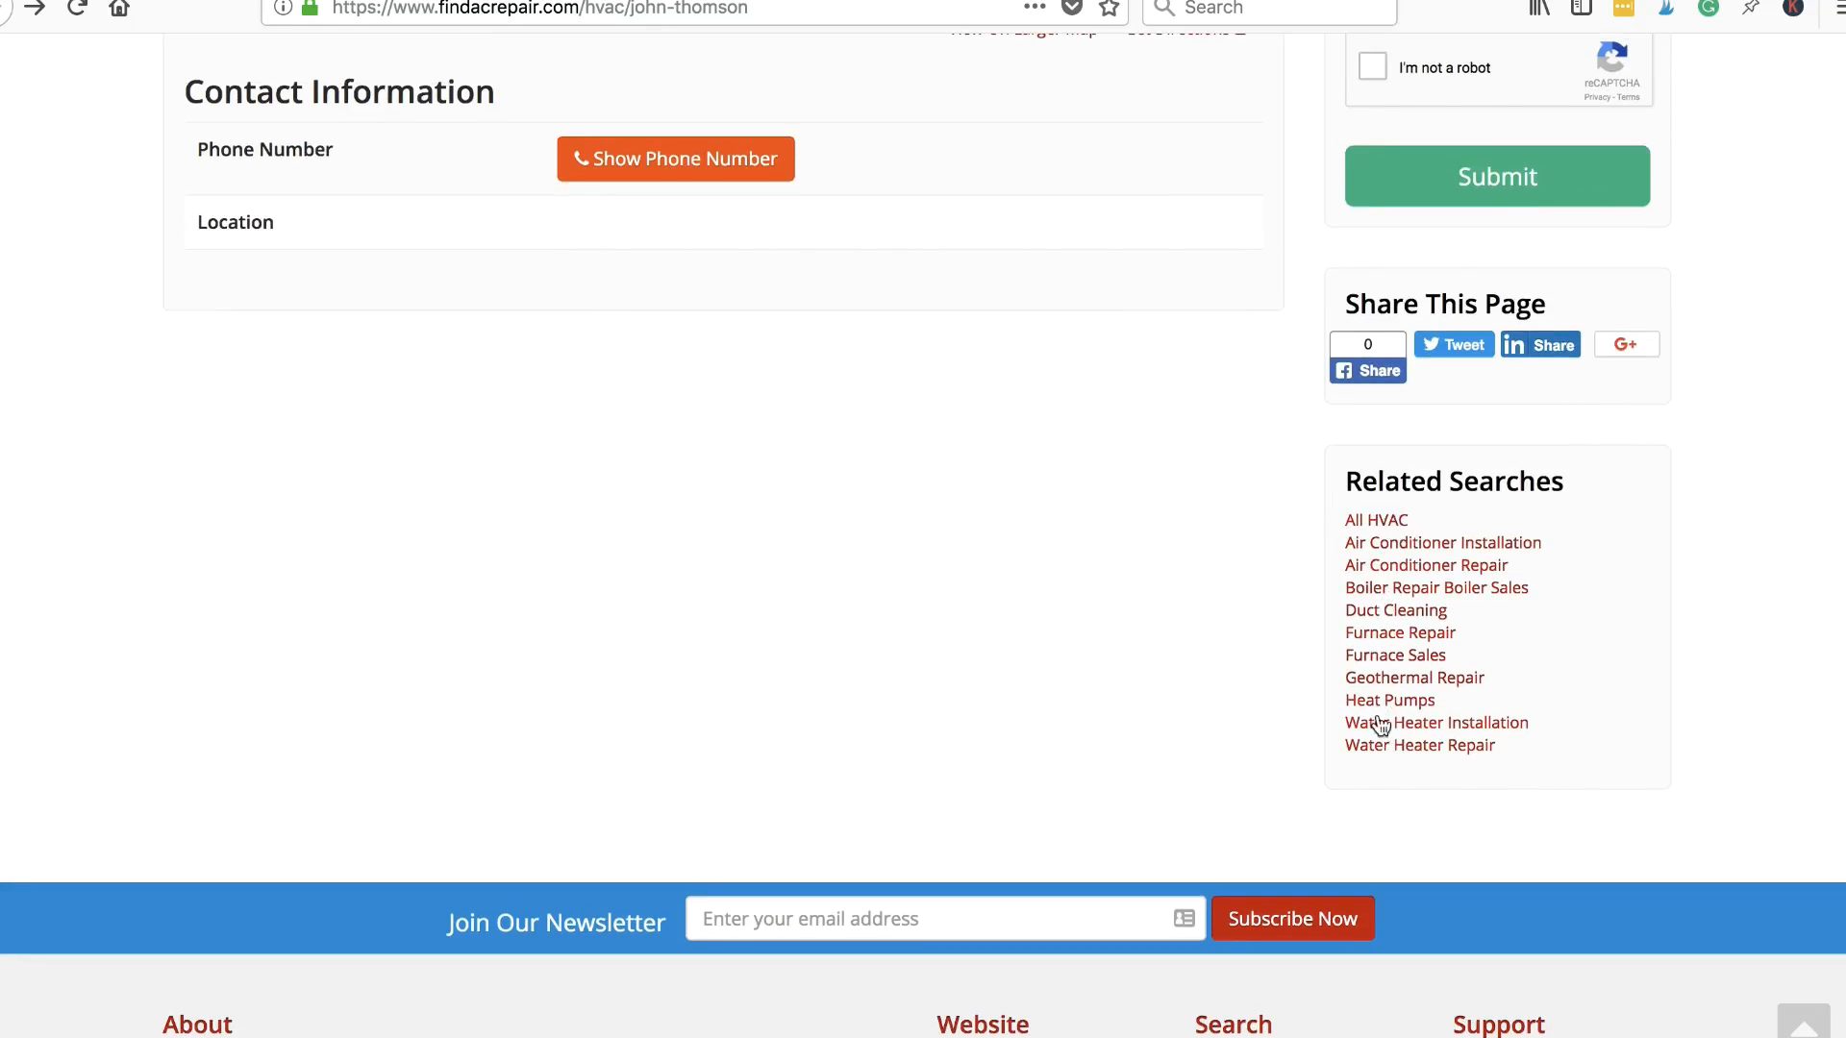
{"action": "scroll", "coordinate": [1051, 602], "scroll_direction": "up", "scroll_amount": 1}
{"action": "scroll", "coordinate": [1051, 598], "scroll_direction": "up", "scroll_amount": 10}
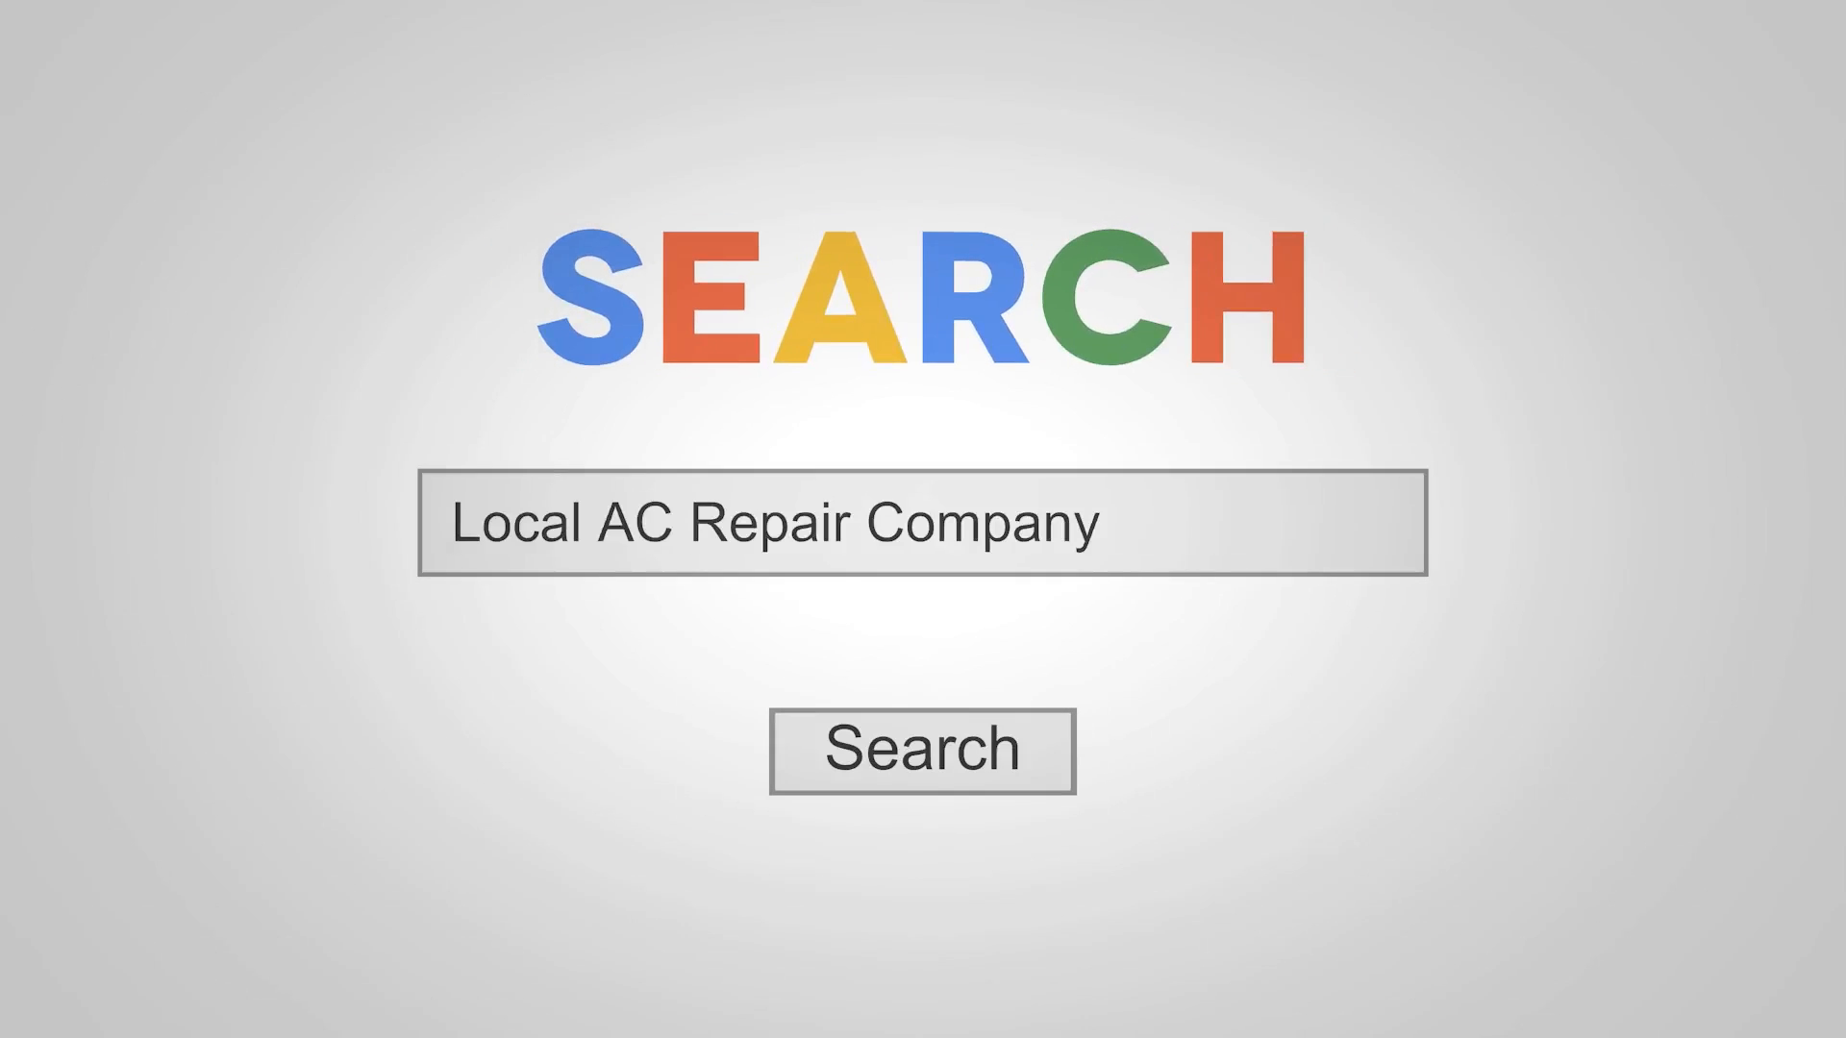
{"action": "left_click", "coordinate": [961, 755]}
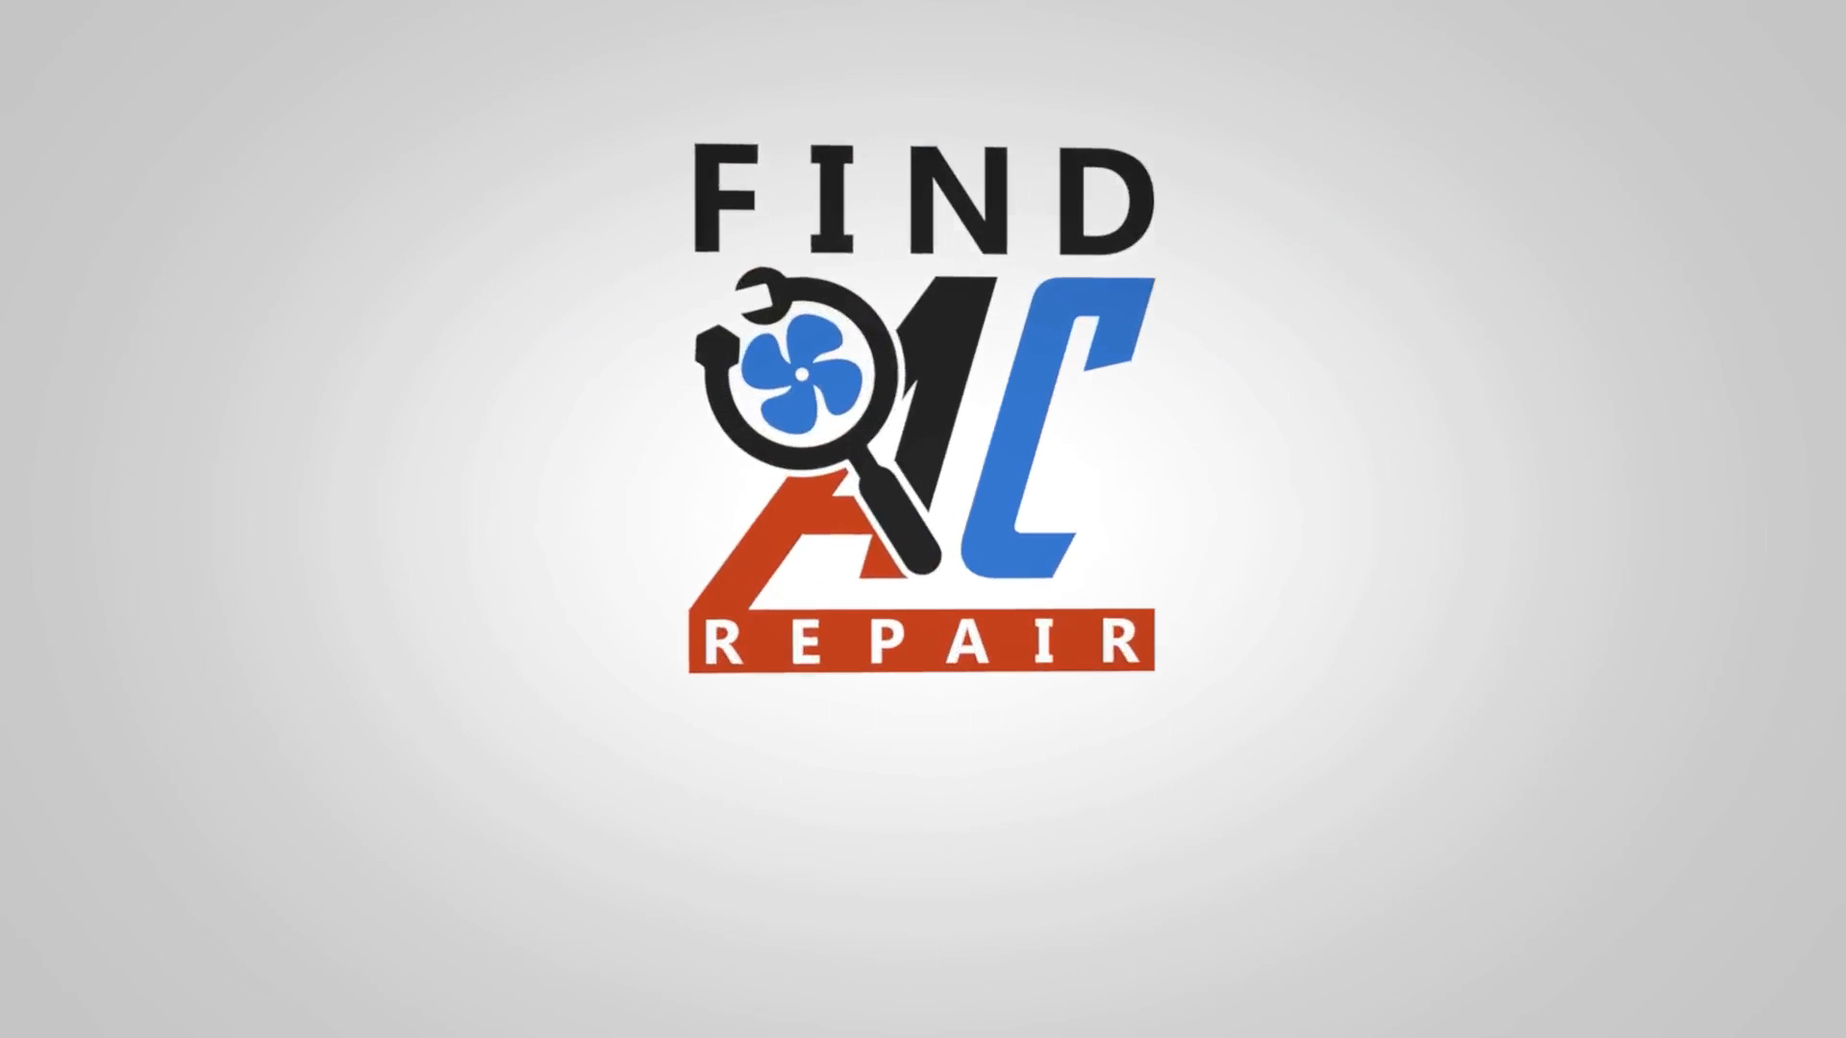